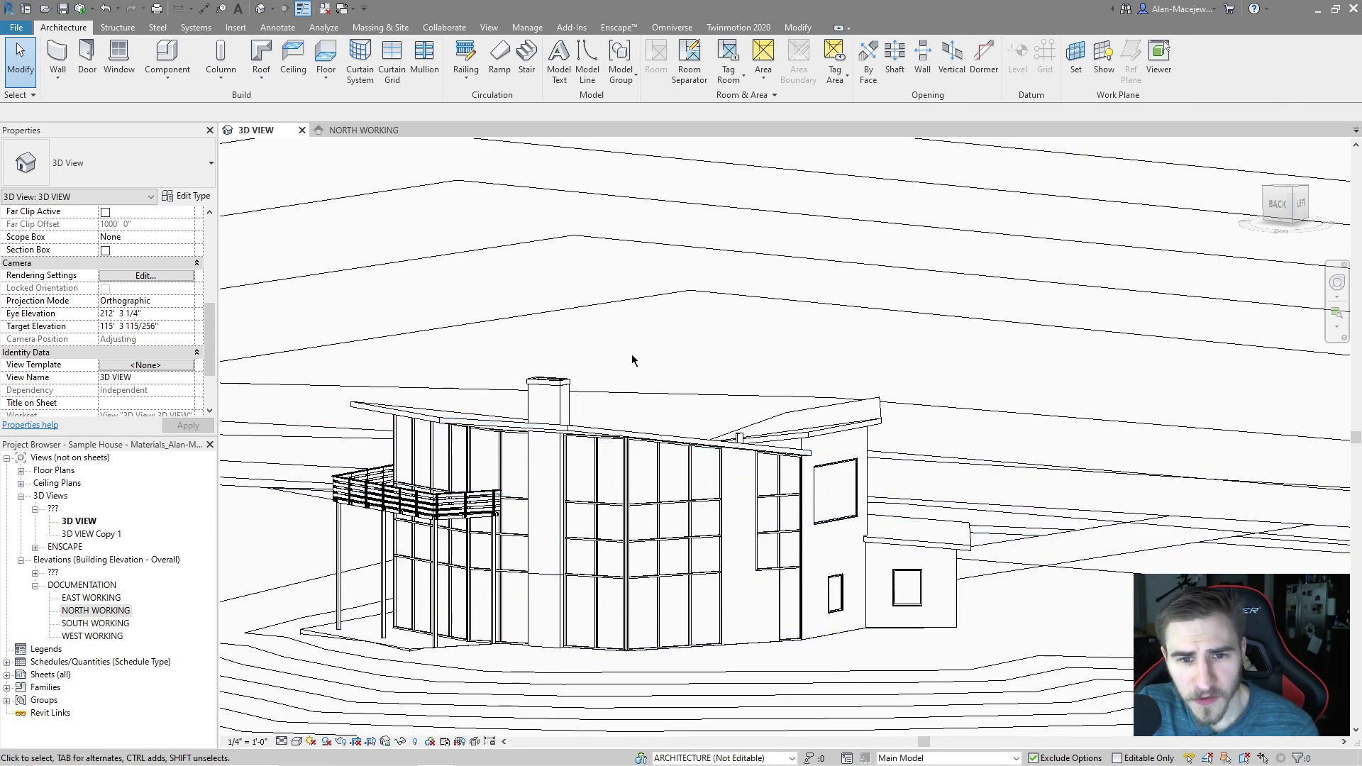
Step: Open Graphic Display Options for the 3D house view from the Visual Style menu
middle_drag(693, 319, 741, 326)
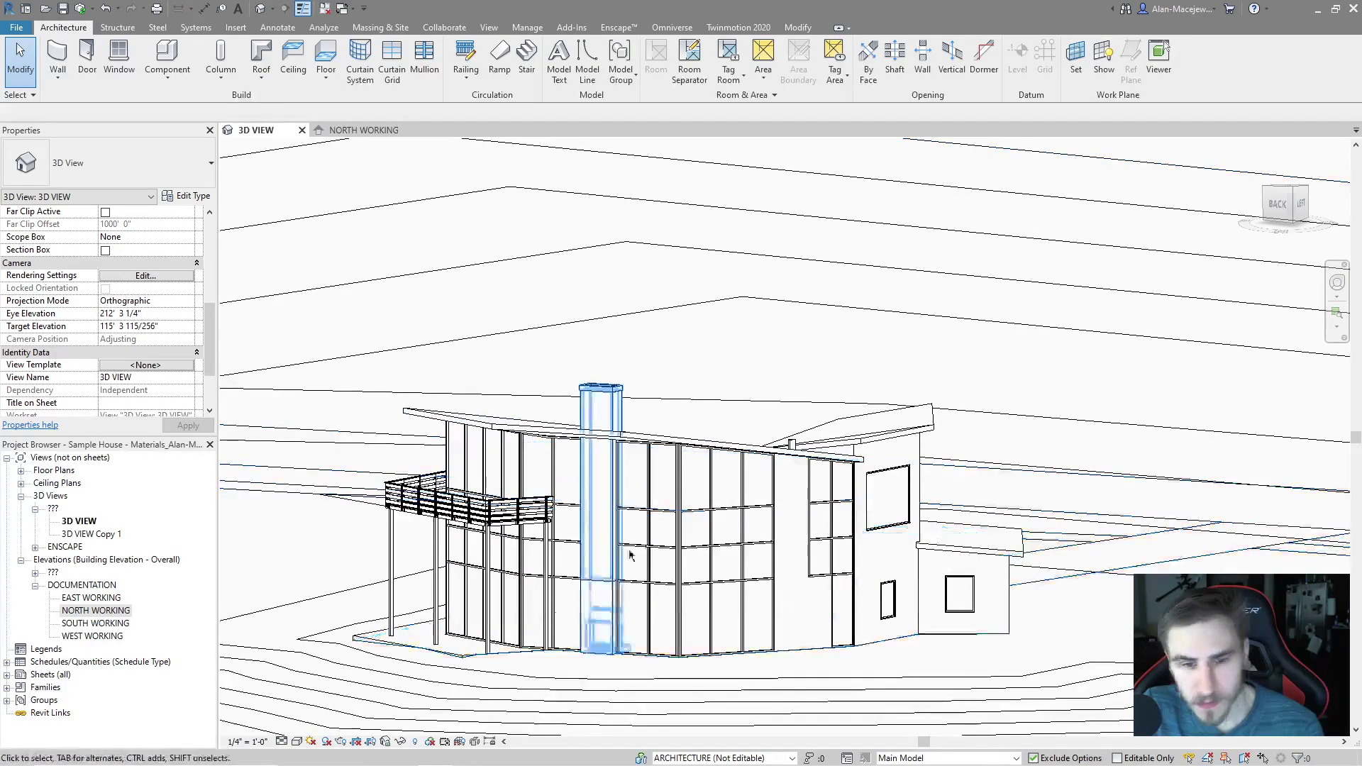
click(298, 742)
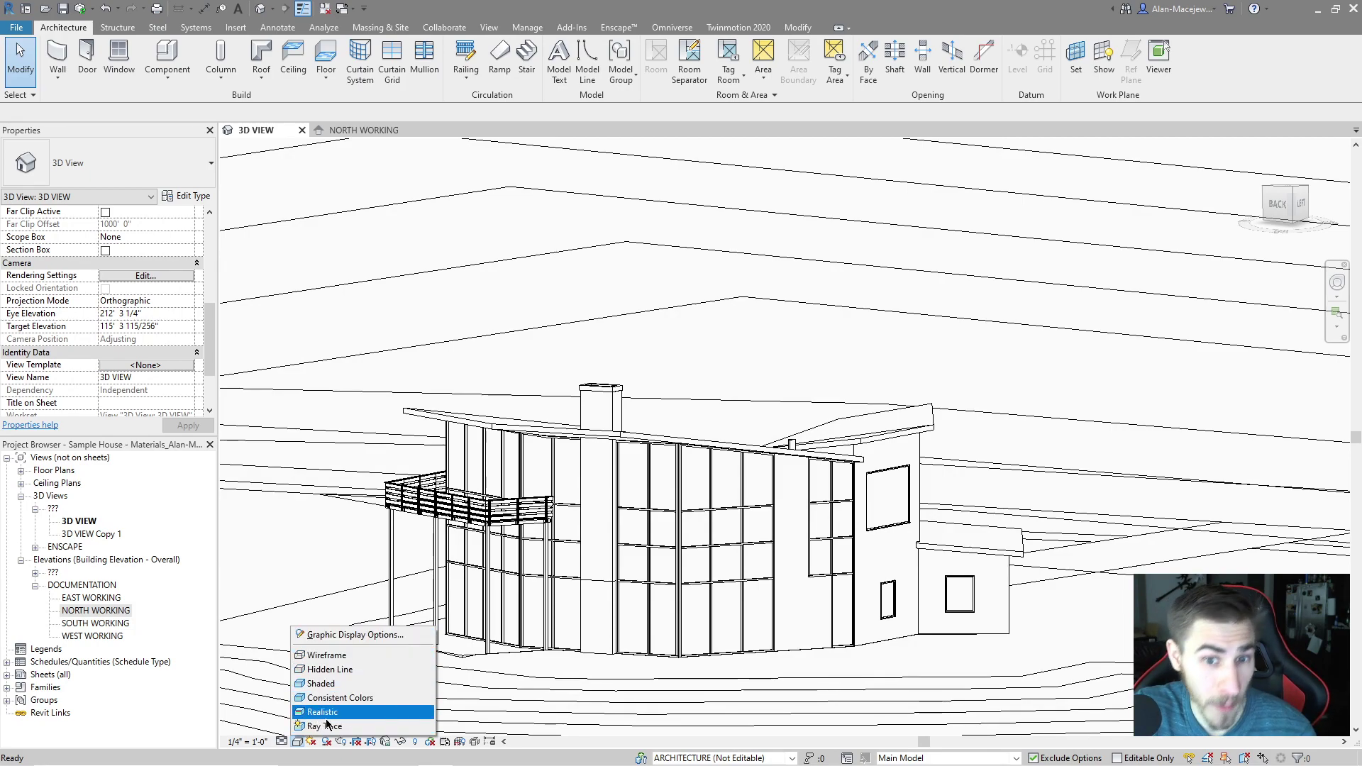
click(370, 634)
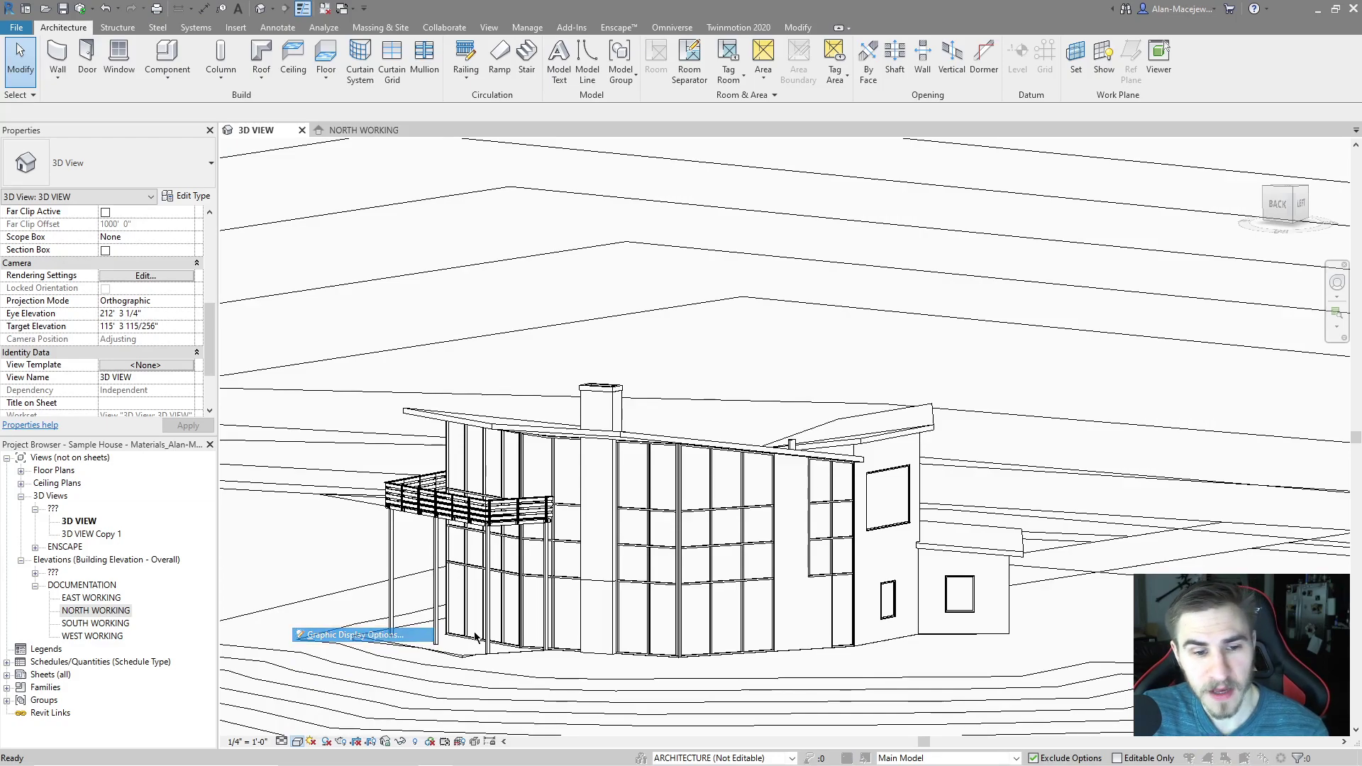
drag(367, 231, 449, 236)
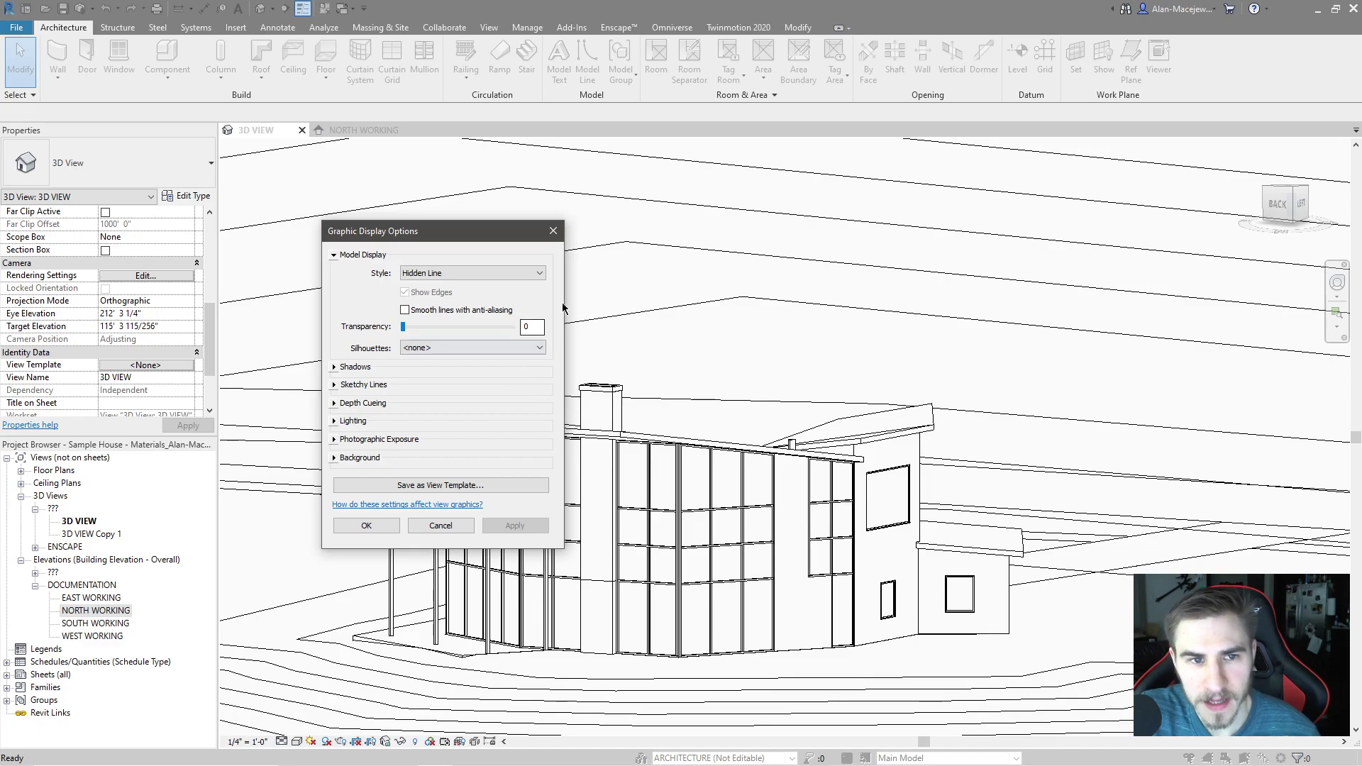
drag(391, 233, 348, 220)
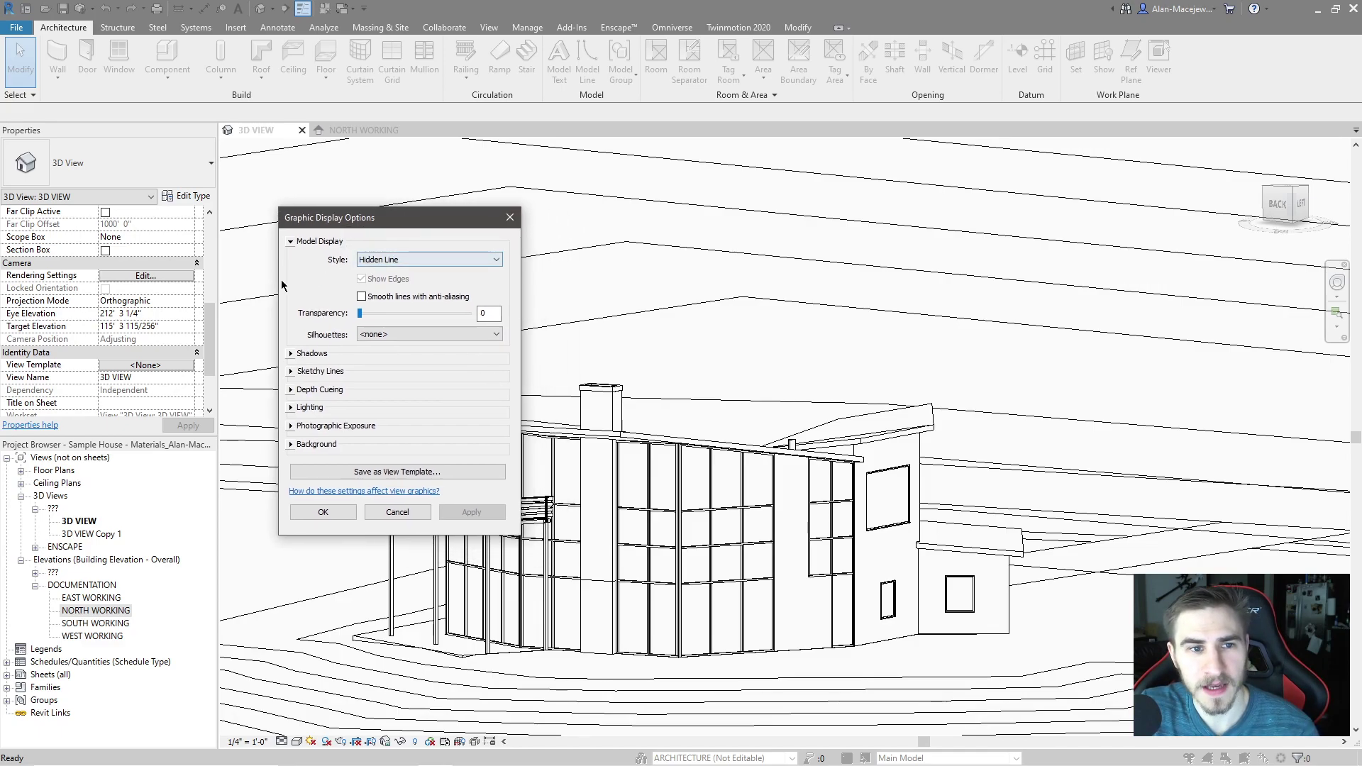
click(391, 259)
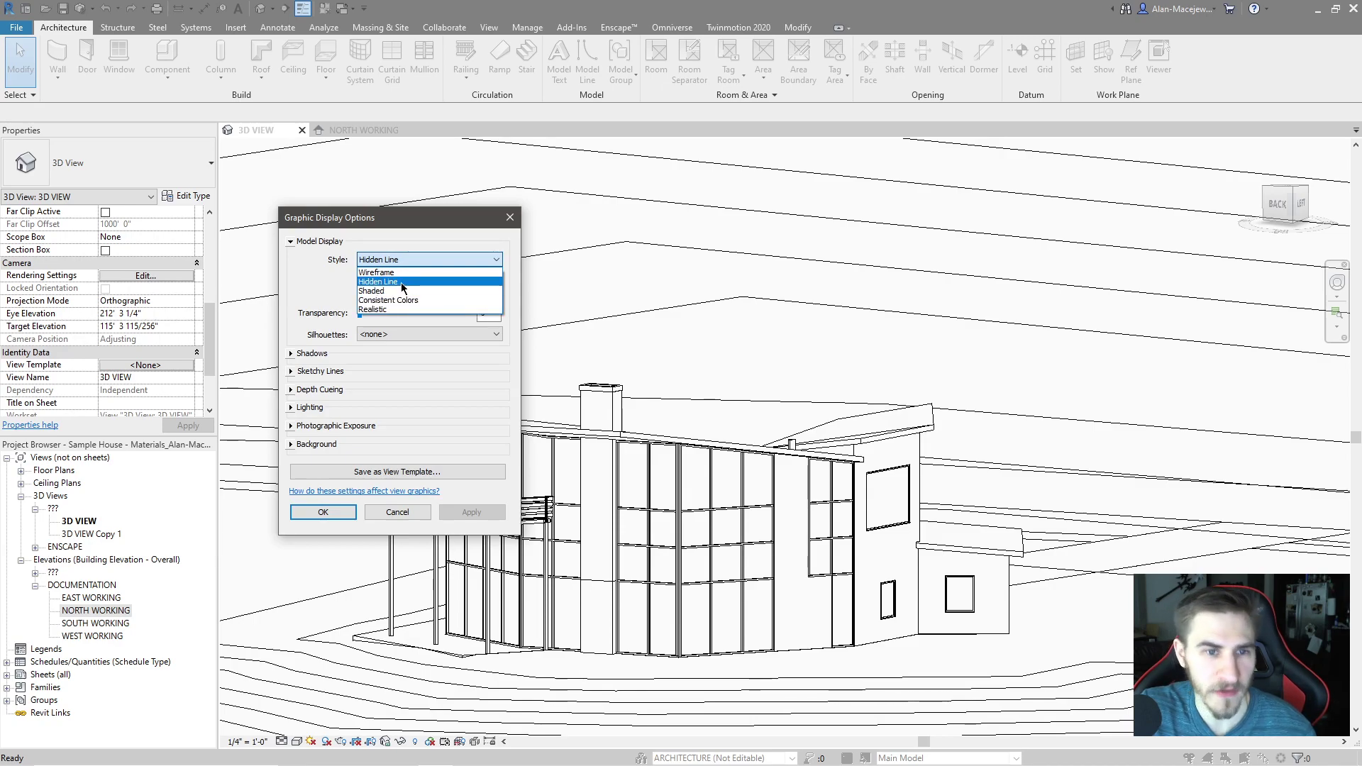
click(392, 282)
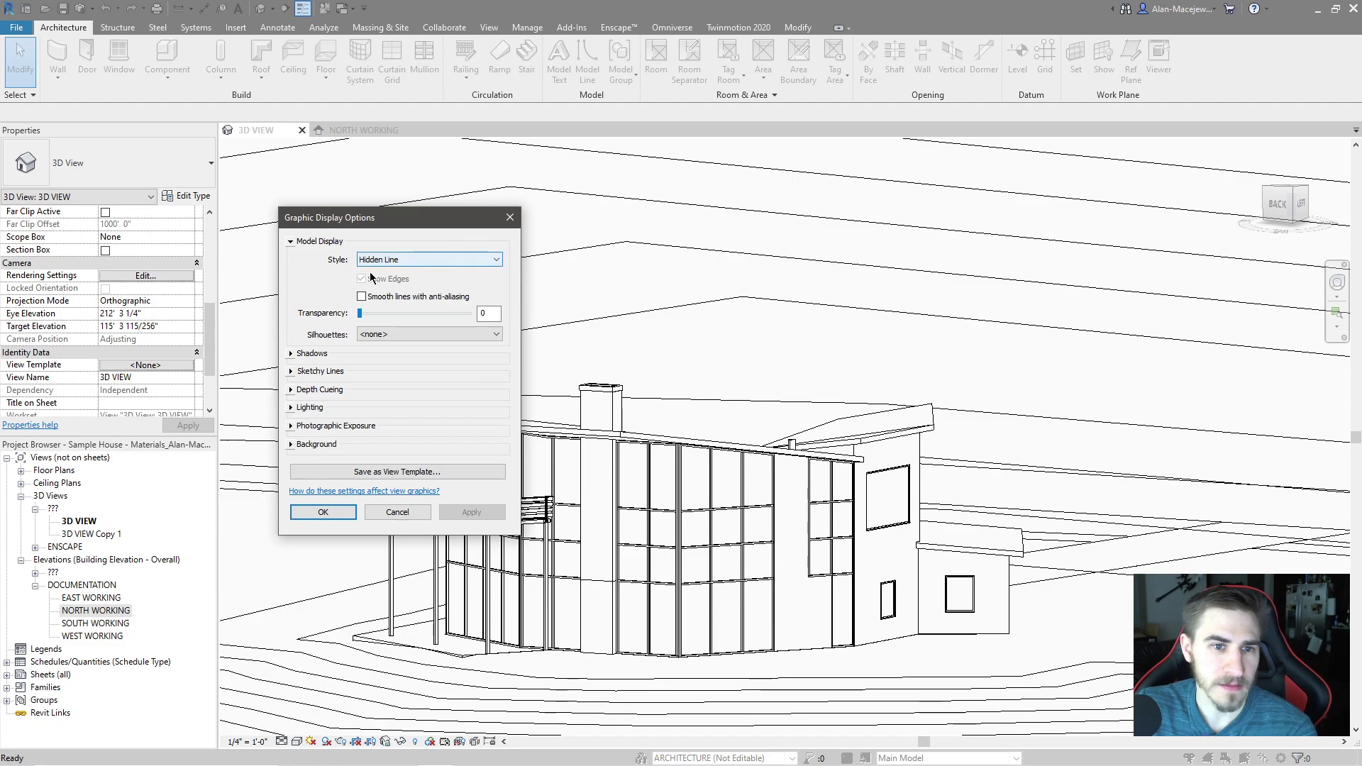
click(397, 260)
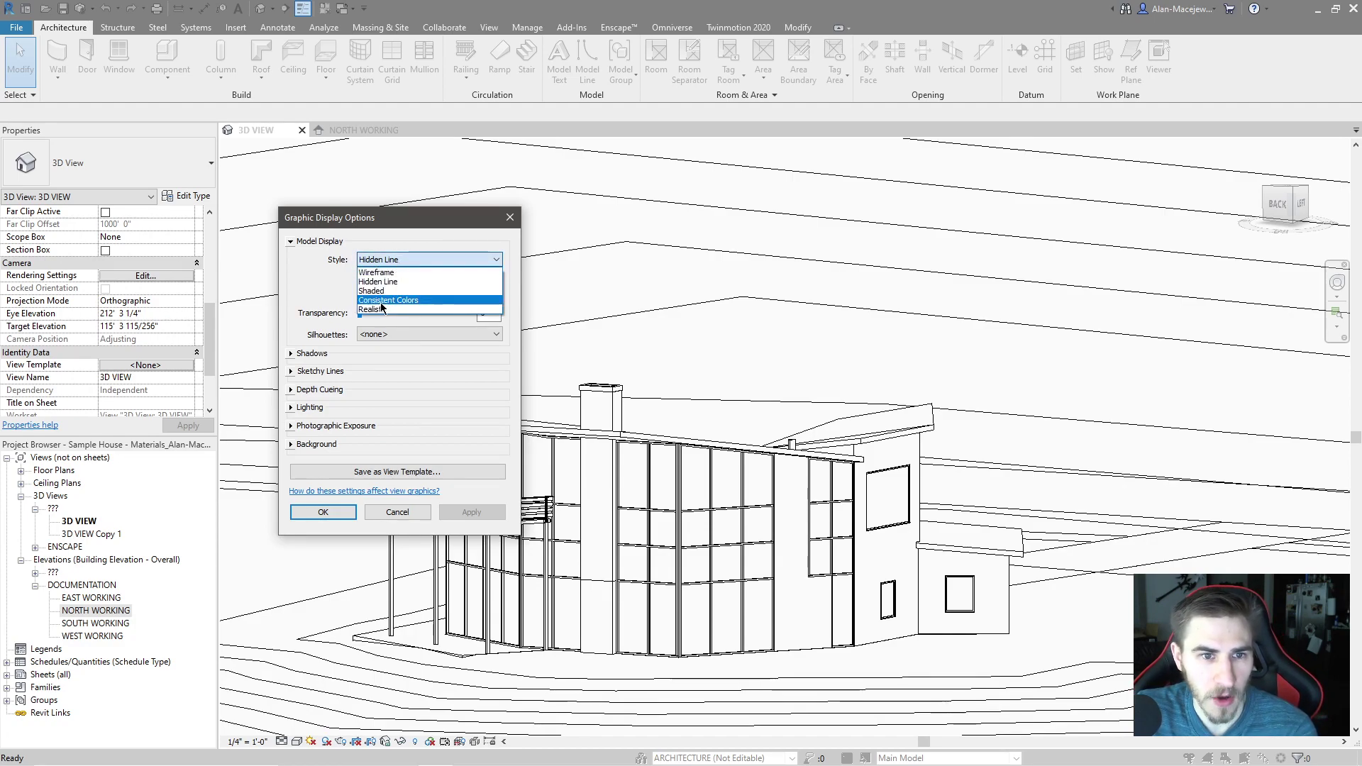
click(383, 303)
click(389, 260)
click(390, 305)
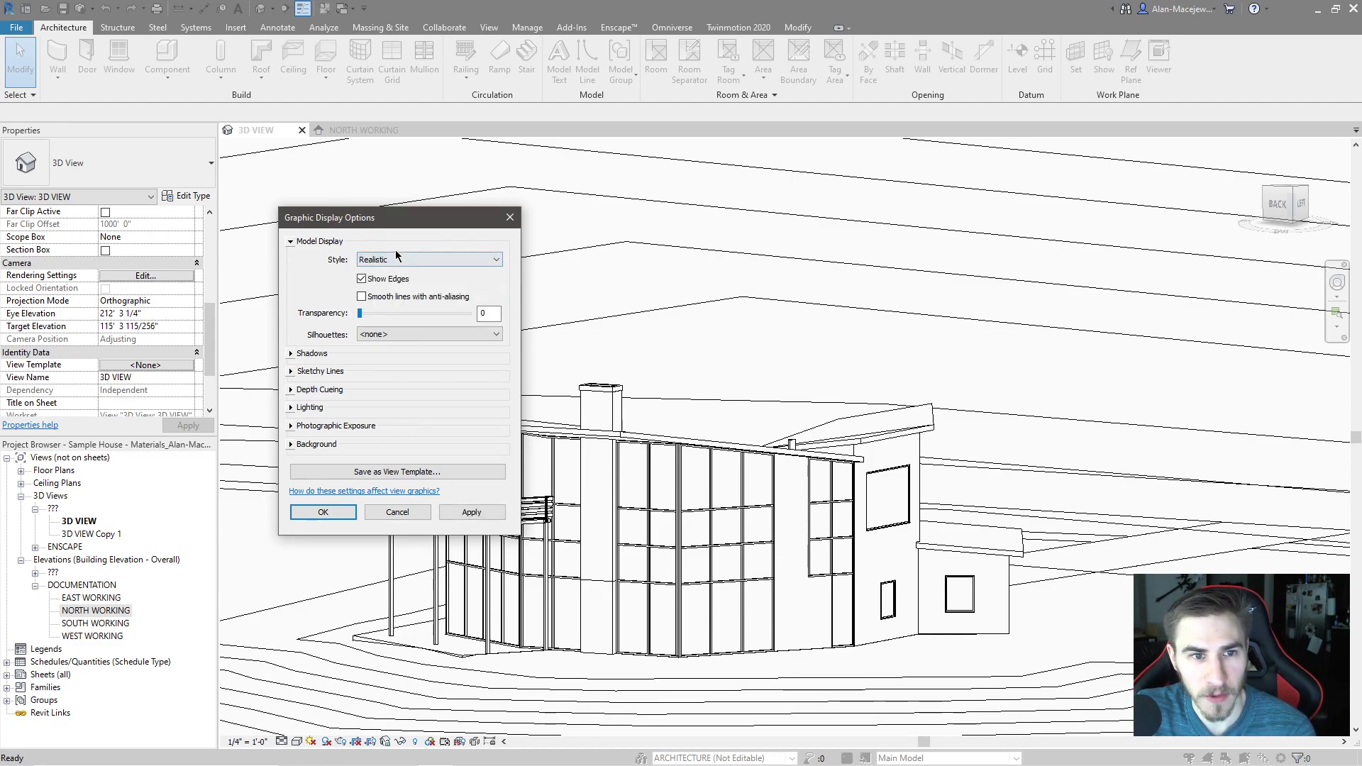
click(390, 260)
click(382, 275)
click(398, 260)
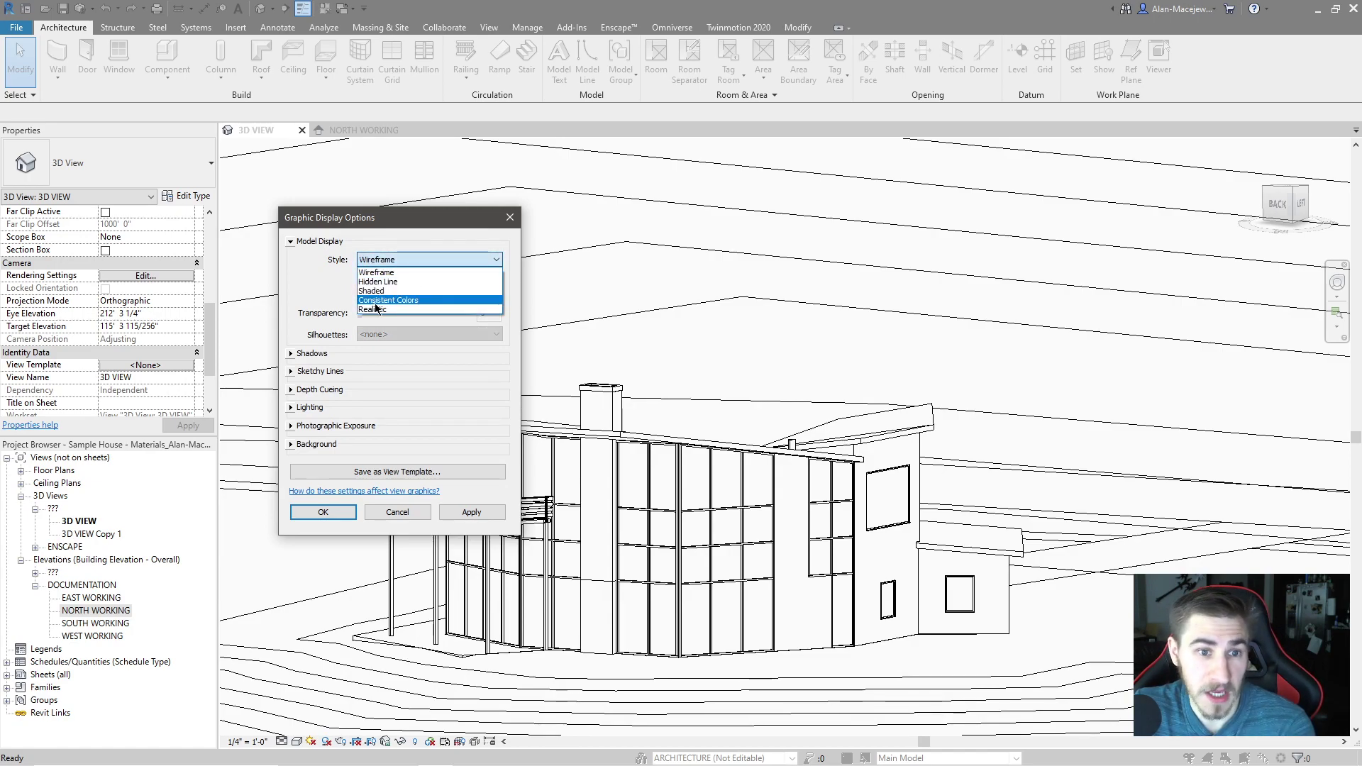
click(390, 300)
click(392, 259)
click(389, 298)
click(391, 260)
click(382, 306)
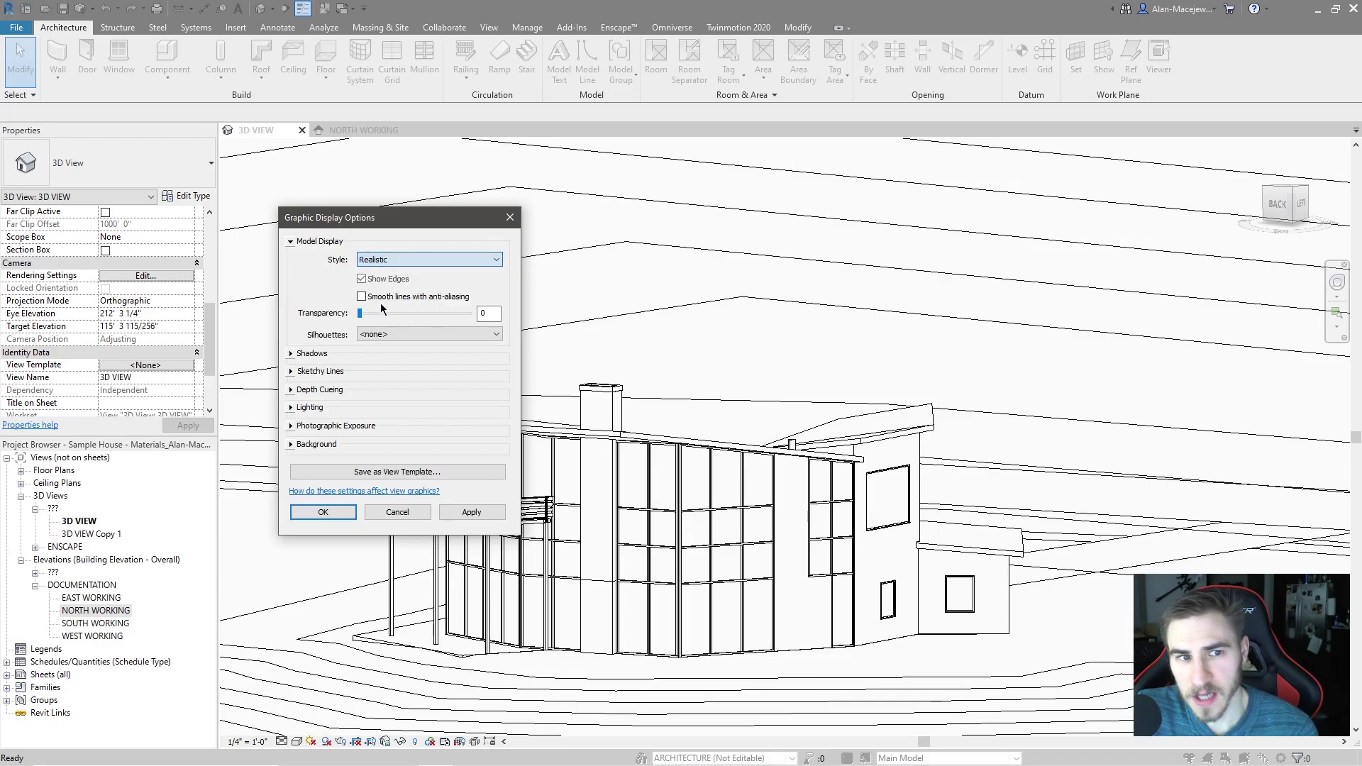
click(471, 512)
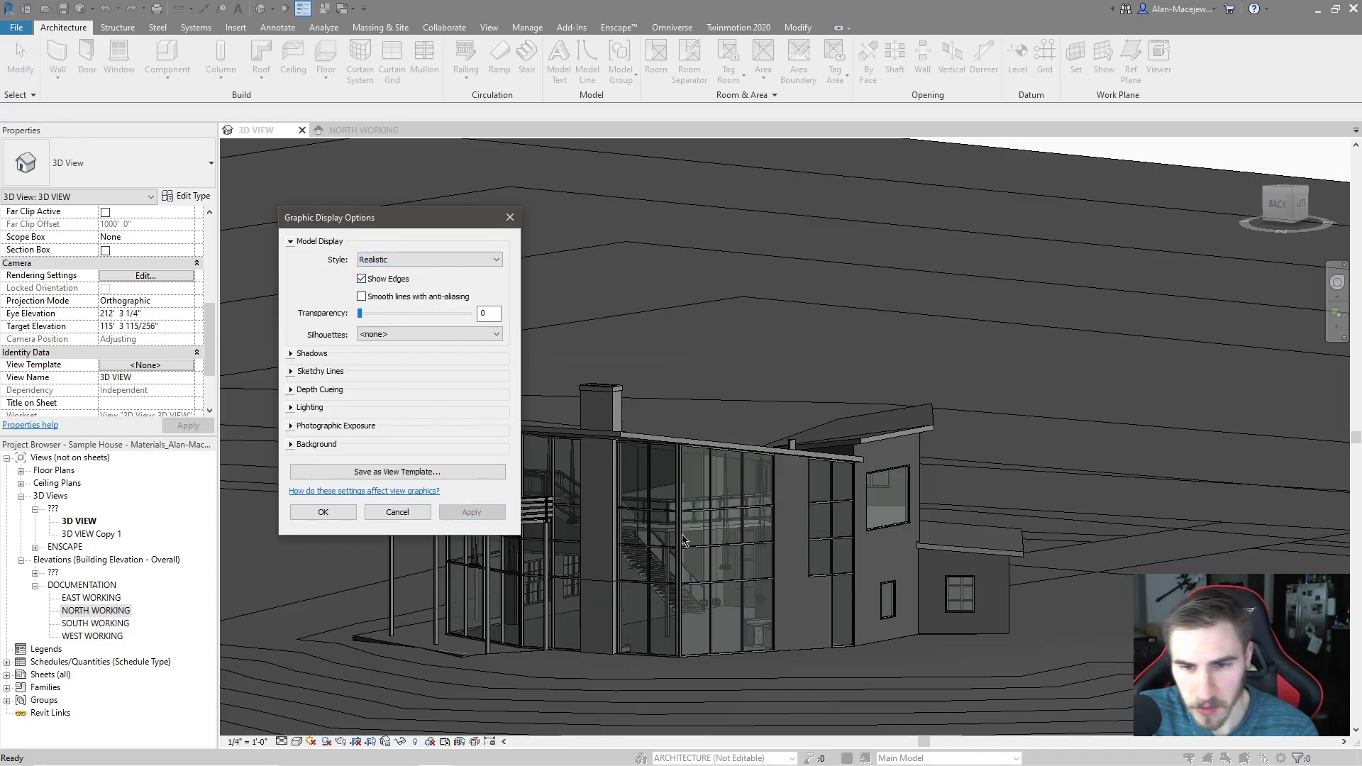
click(373, 281)
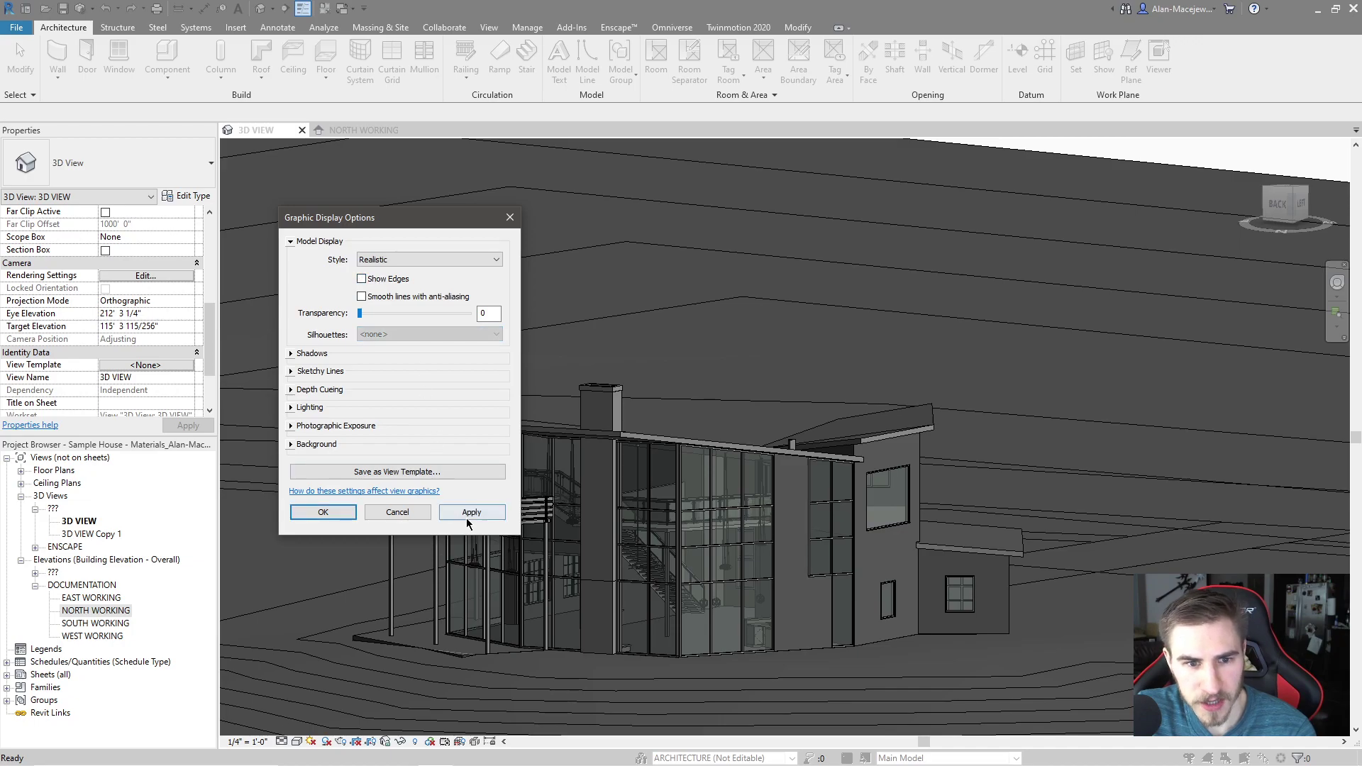
click(466, 514)
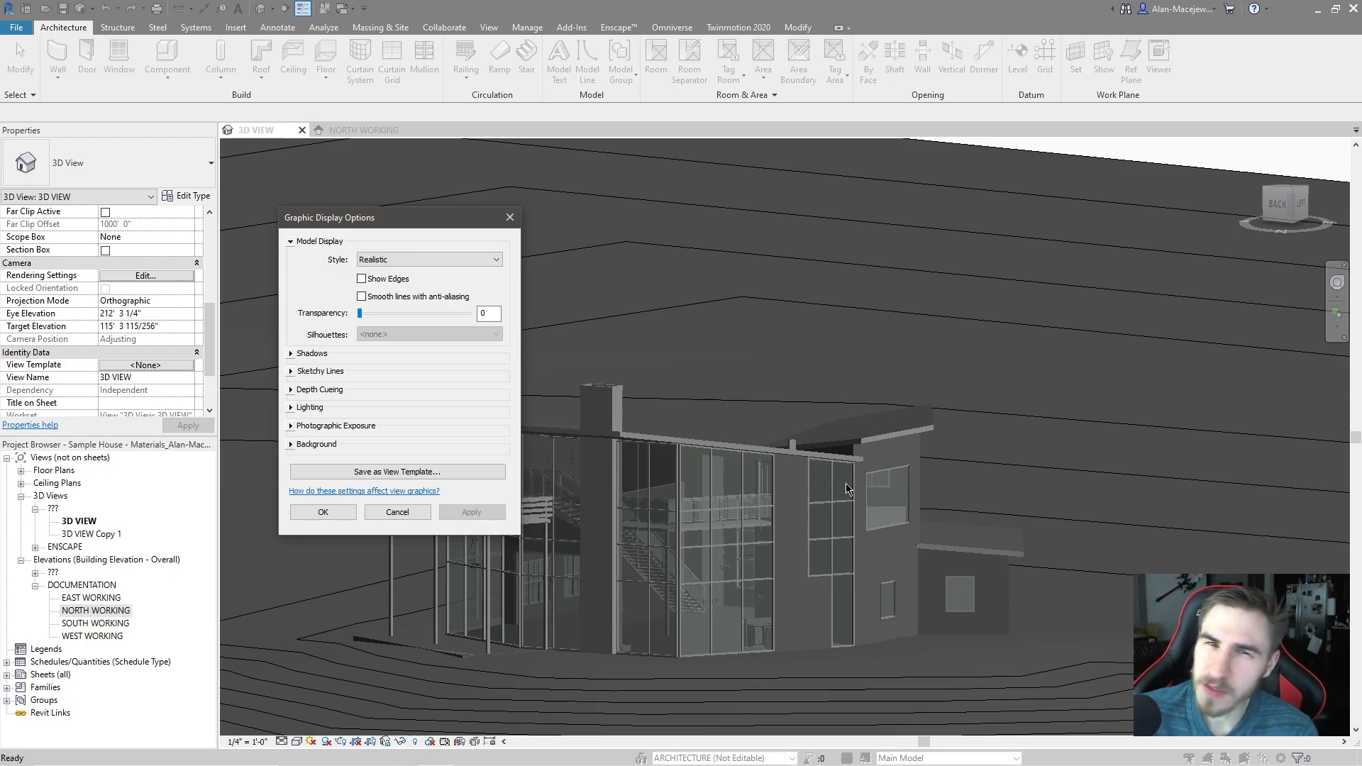
click(363, 280)
click(383, 260)
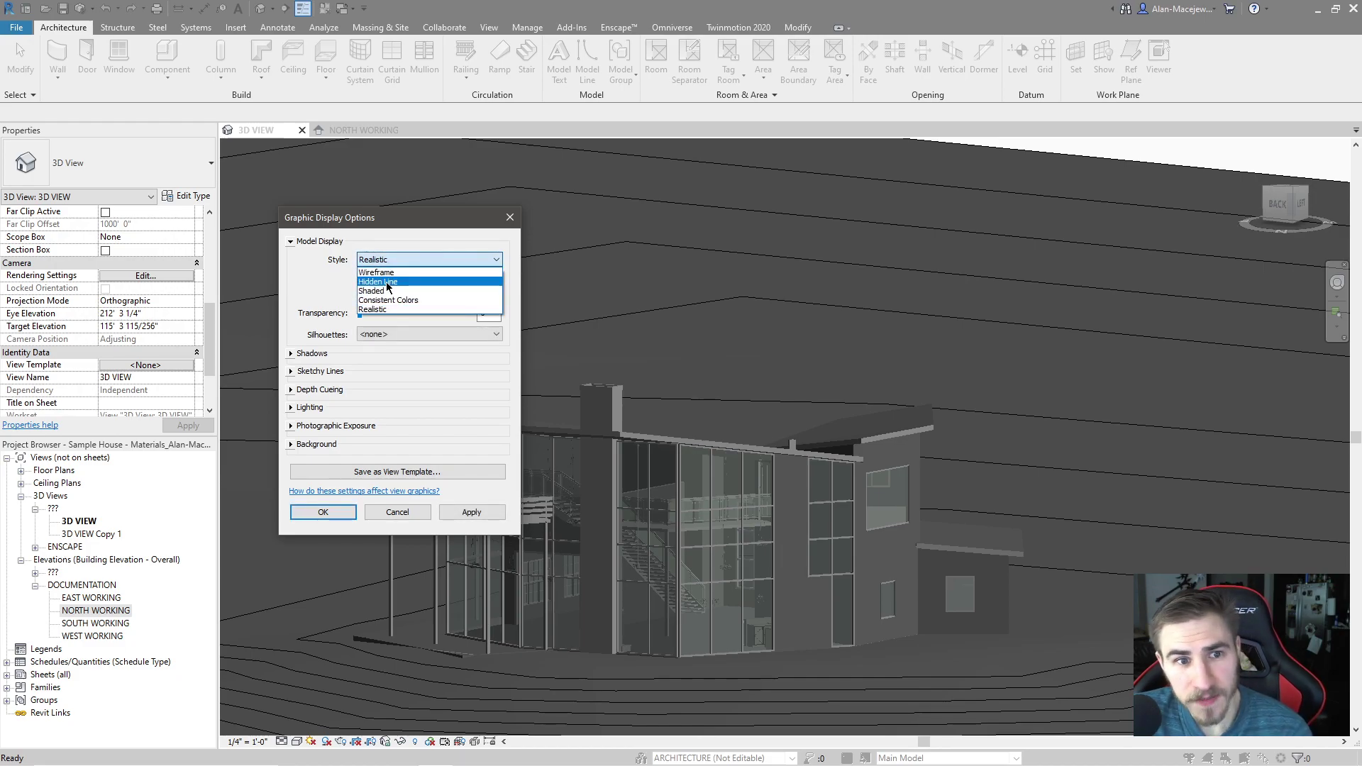
click(387, 284)
Step: Turn on smooth anti-aliased lines for the Hidden Line view, comparing with smoothing off
click(470, 512)
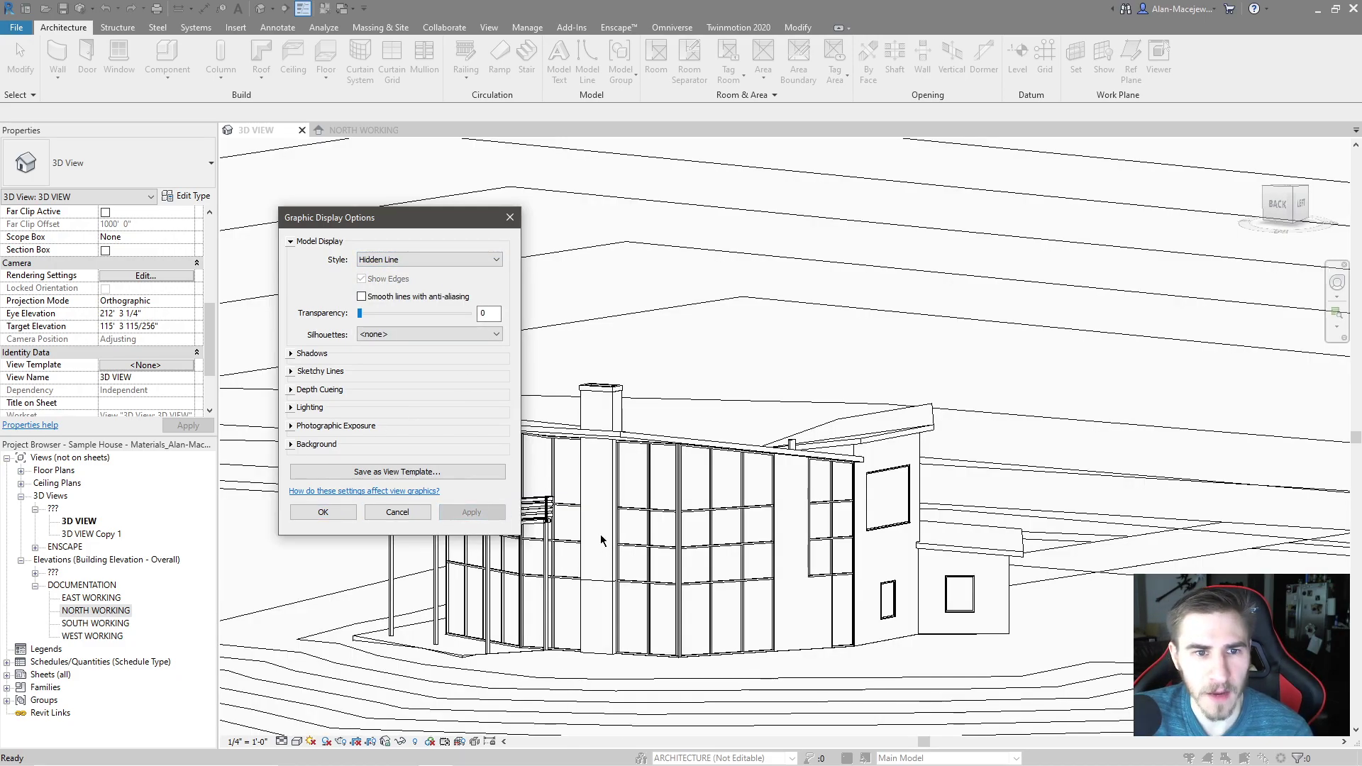
click(365, 297)
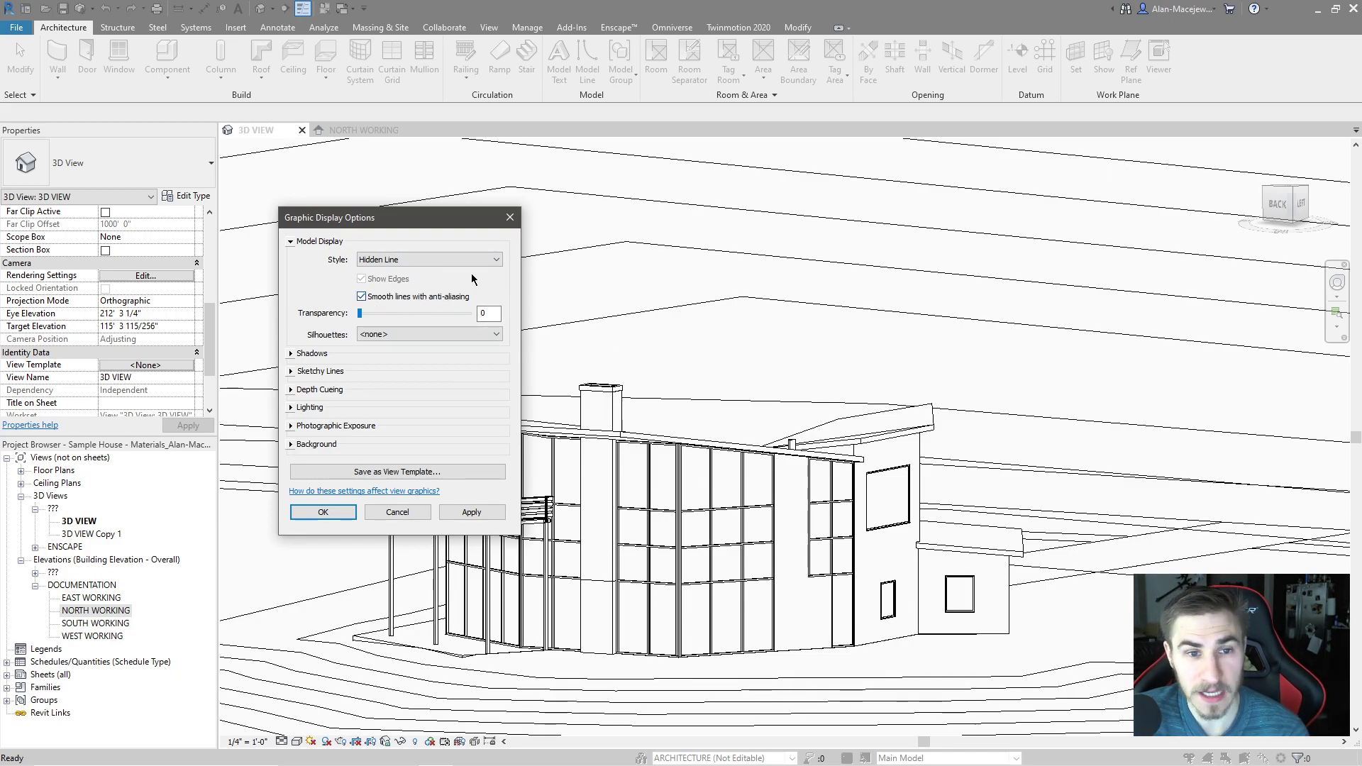
click(457, 513)
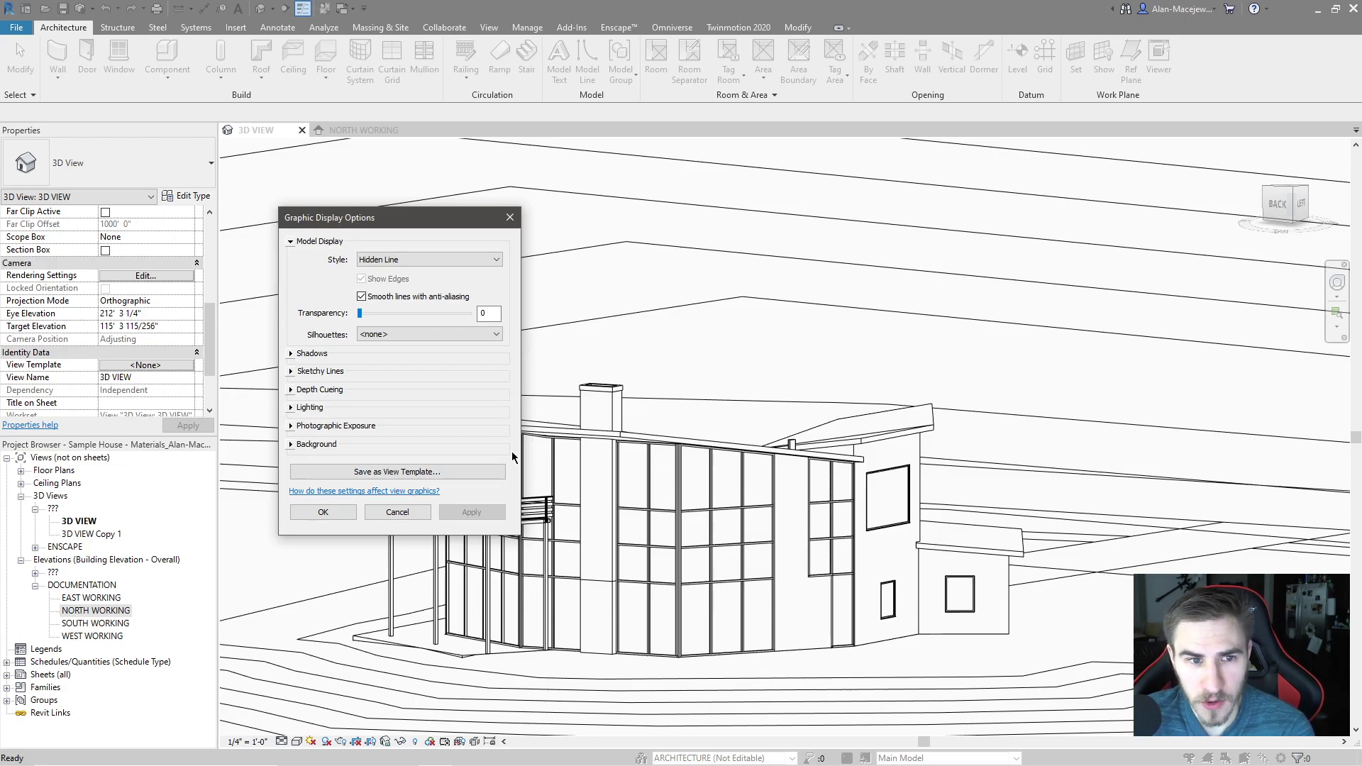
click(377, 296)
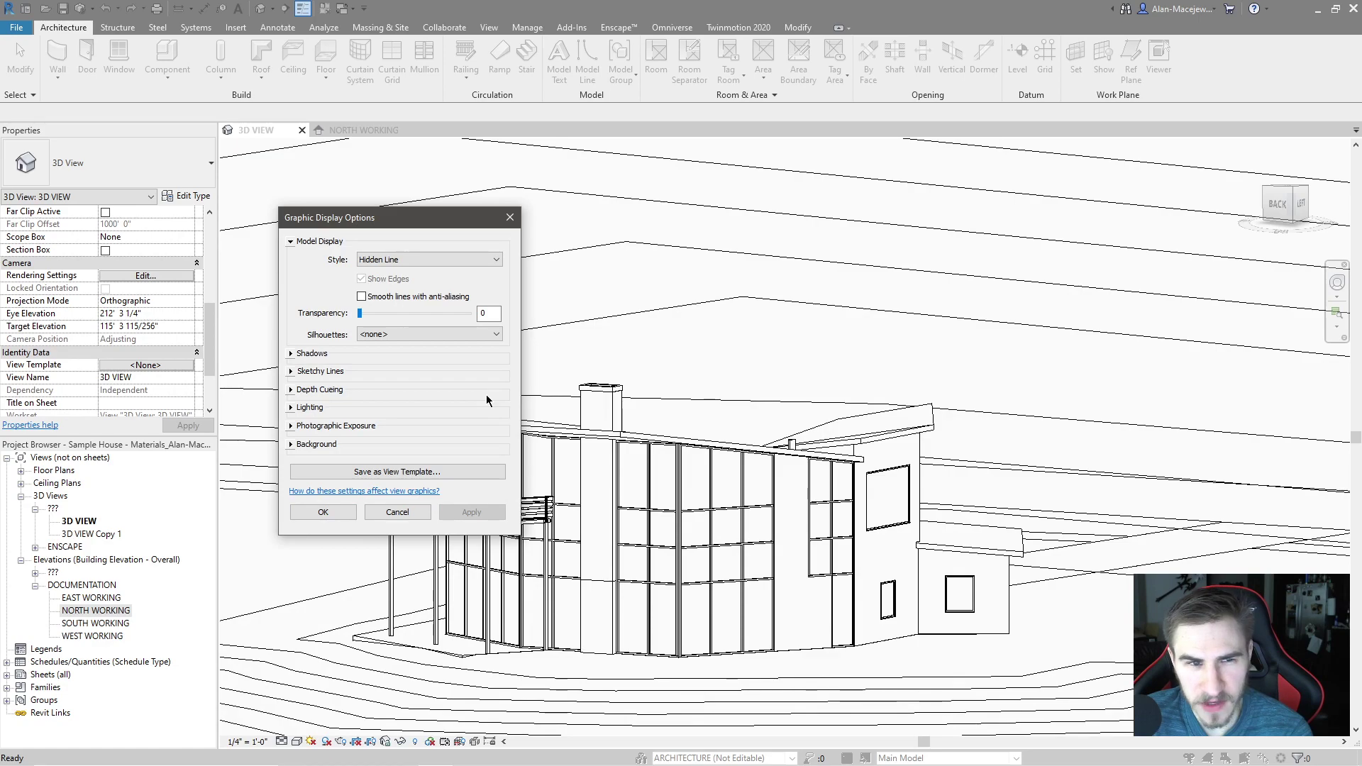
click(396, 298)
click(476, 511)
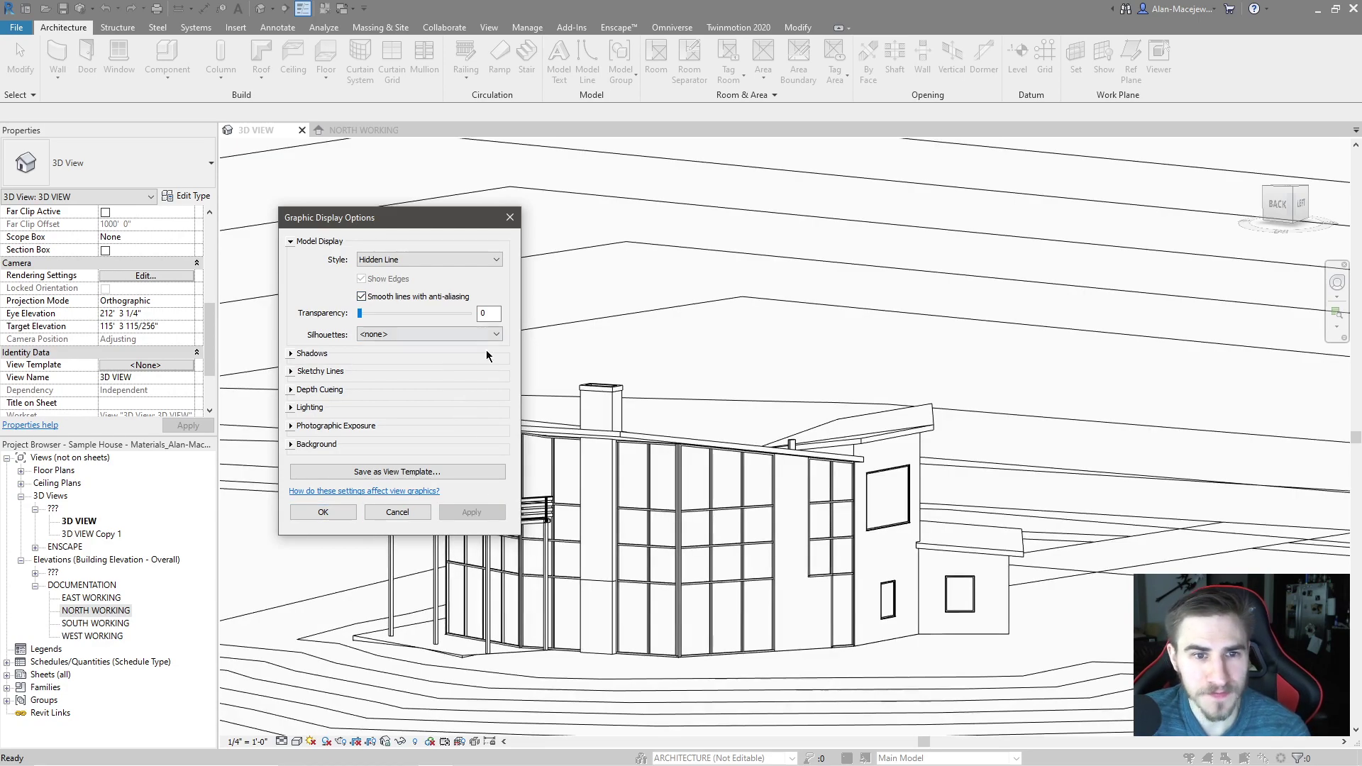
drag(360, 313, 427, 314)
click(498, 506)
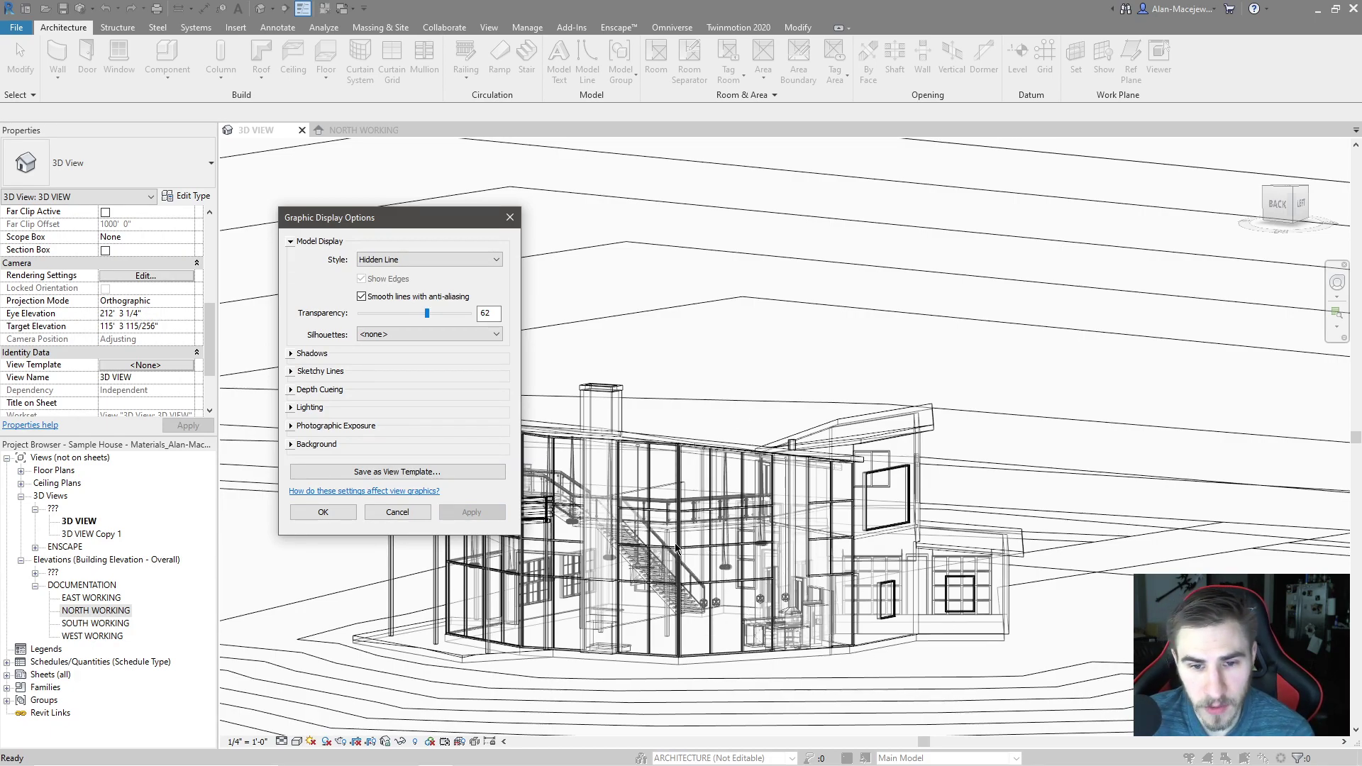
drag(426, 314, 404, 314)
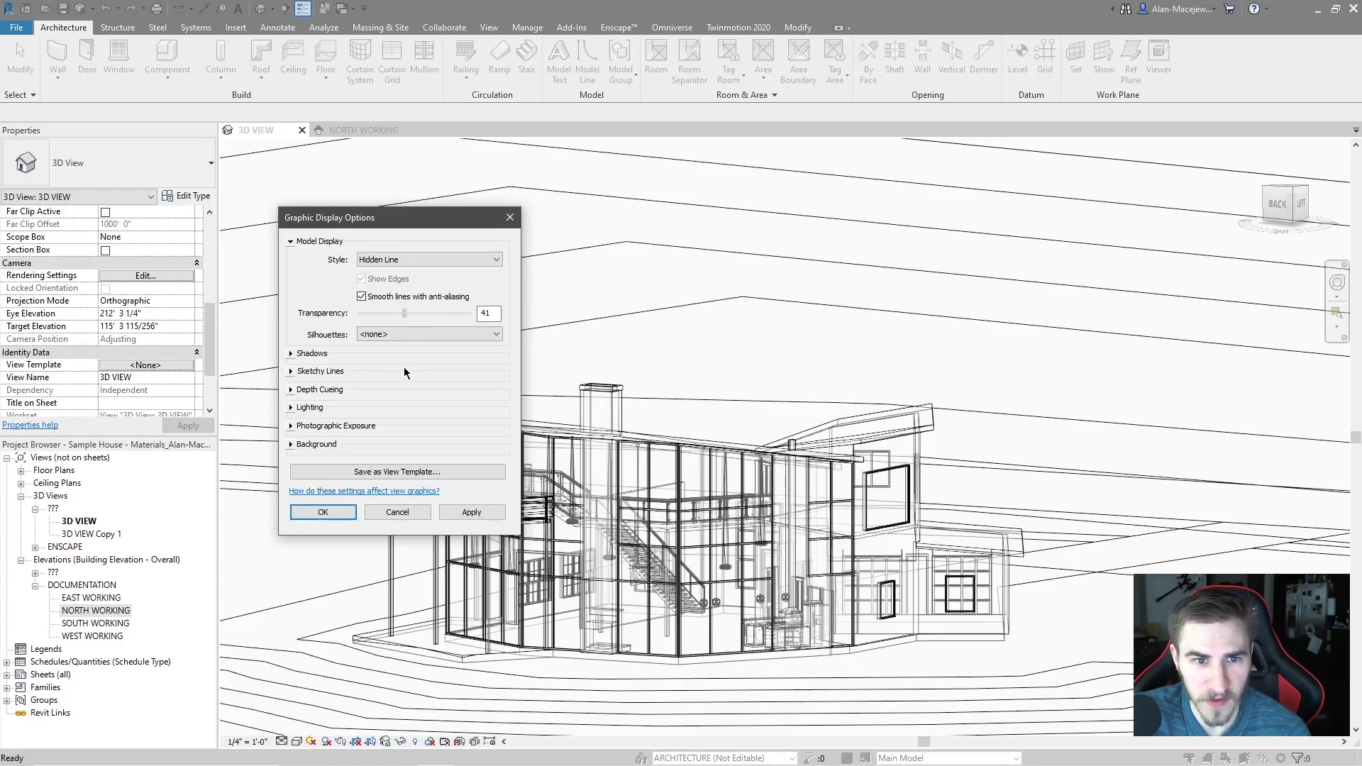
drag(404, 372, 387, 401)
click(471, 512)
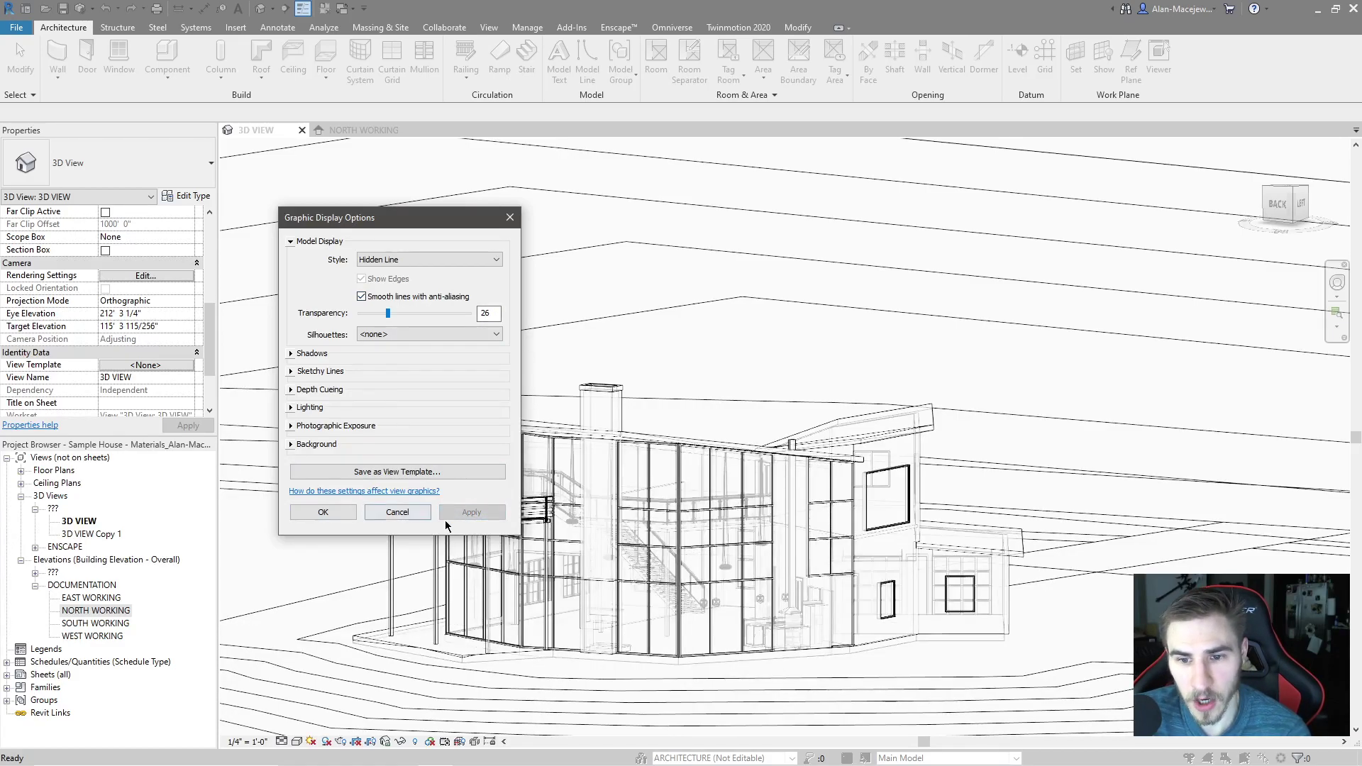
drag(389, 313, 432, 312)
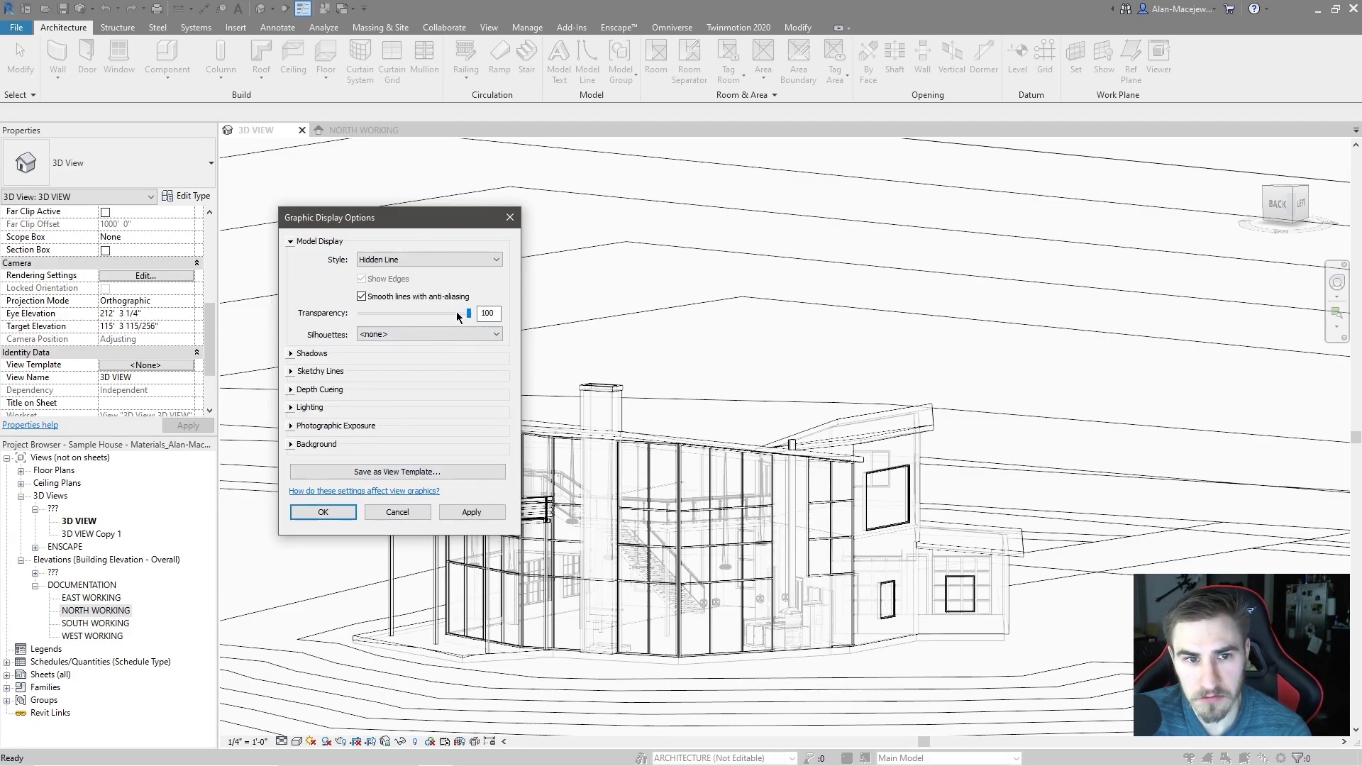
click(471, 512)
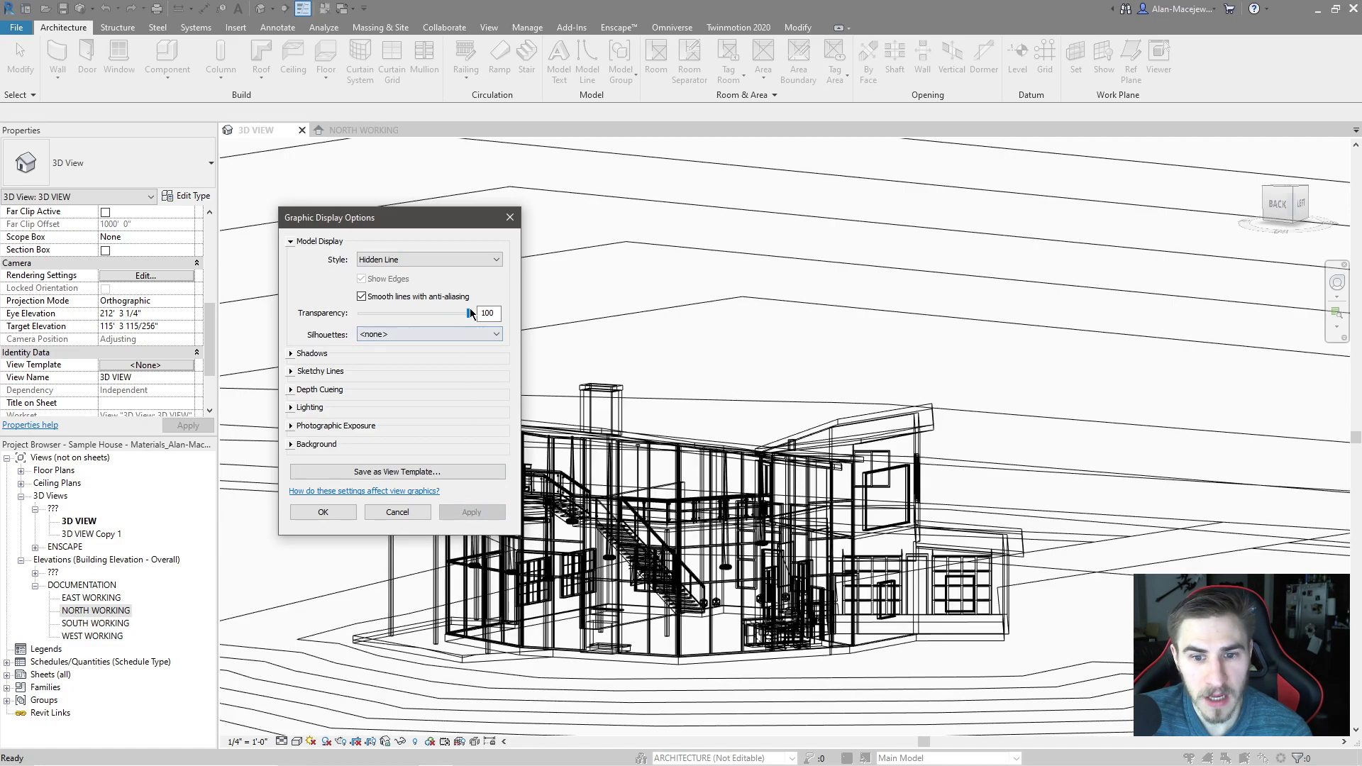
drag(468, 312, 358, 314)
click(471, 511)
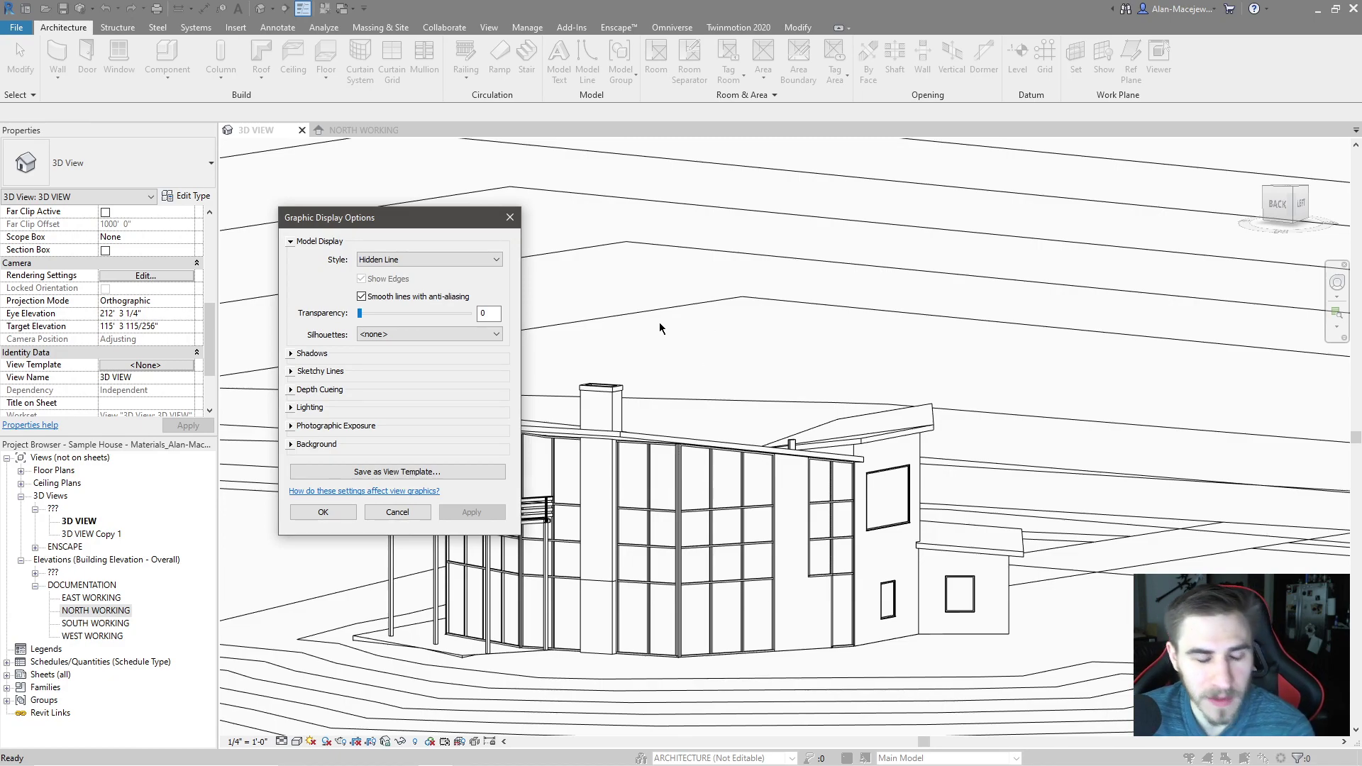
click(425, 334)
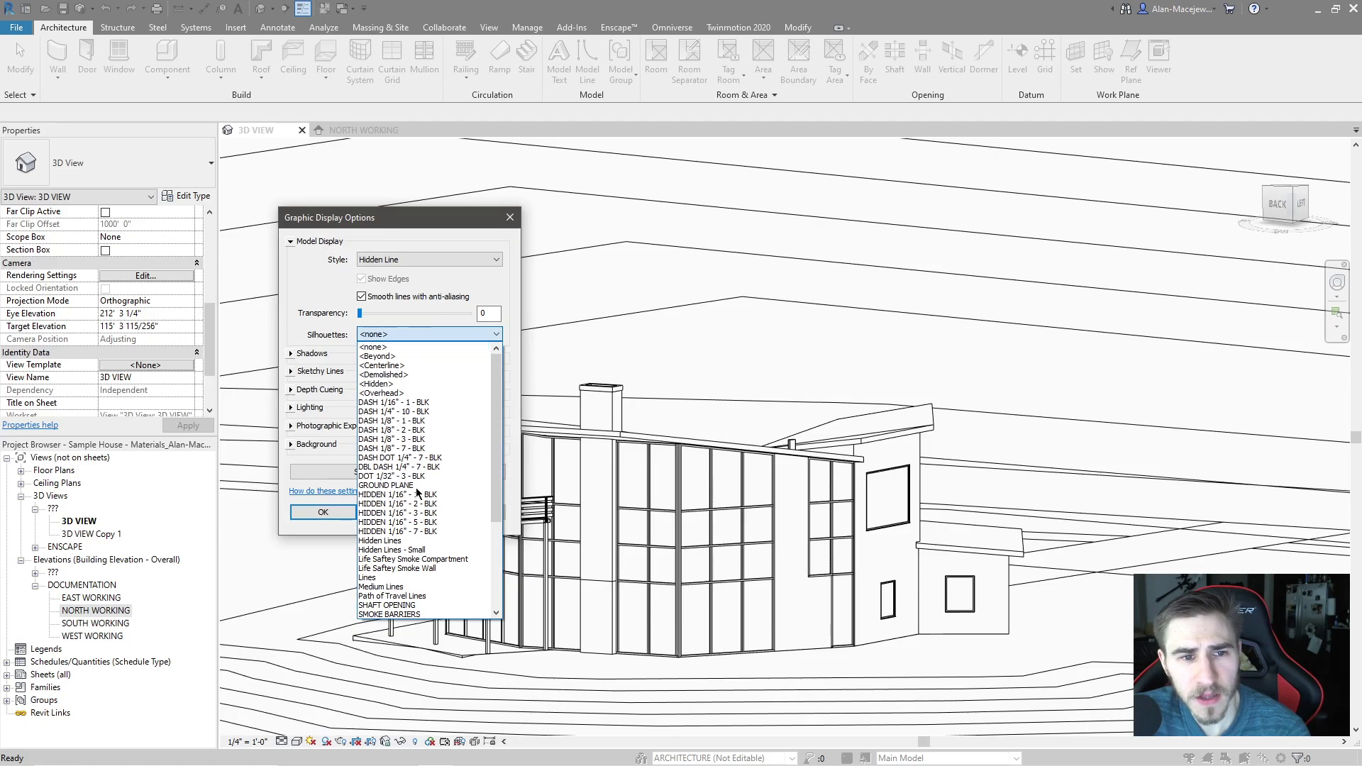
click(305, 310)
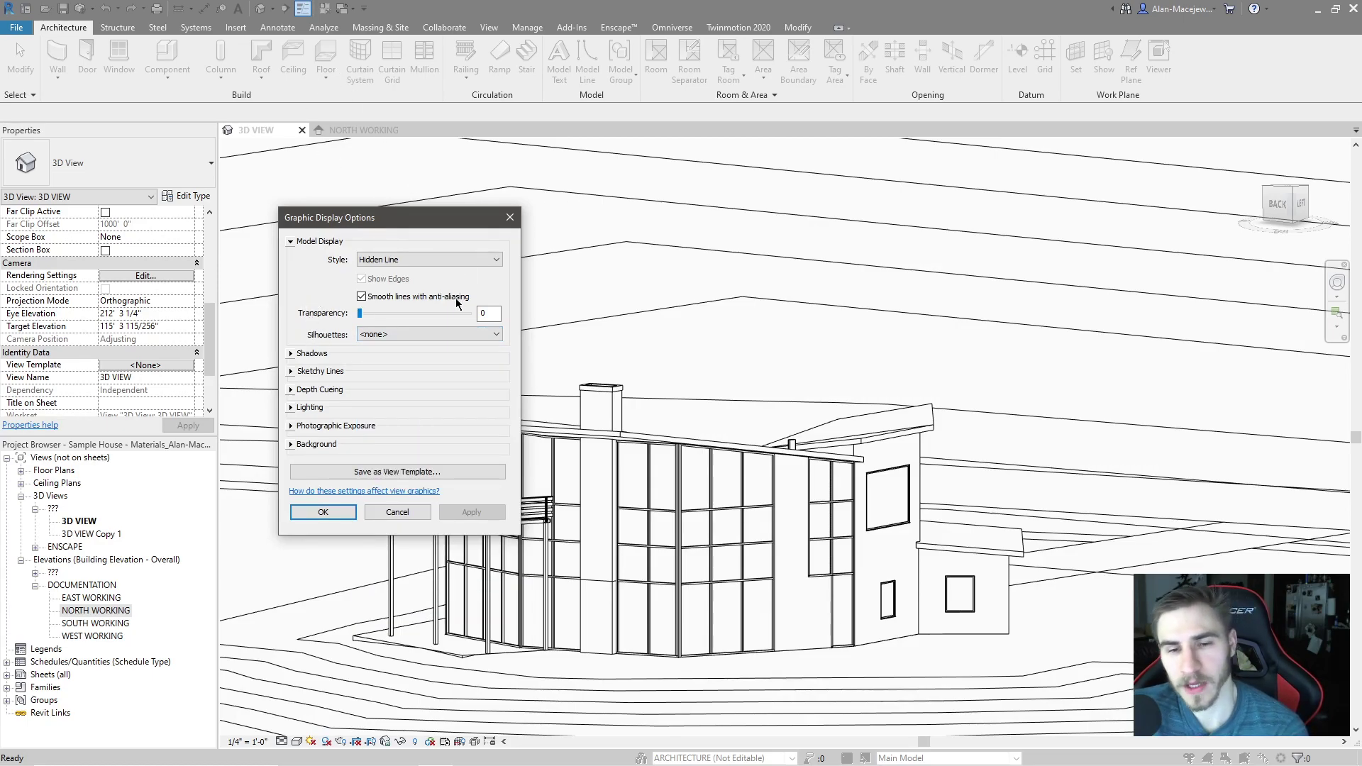
Step: Preview cast shadows on the house, then turn them back off
click(291, 242)
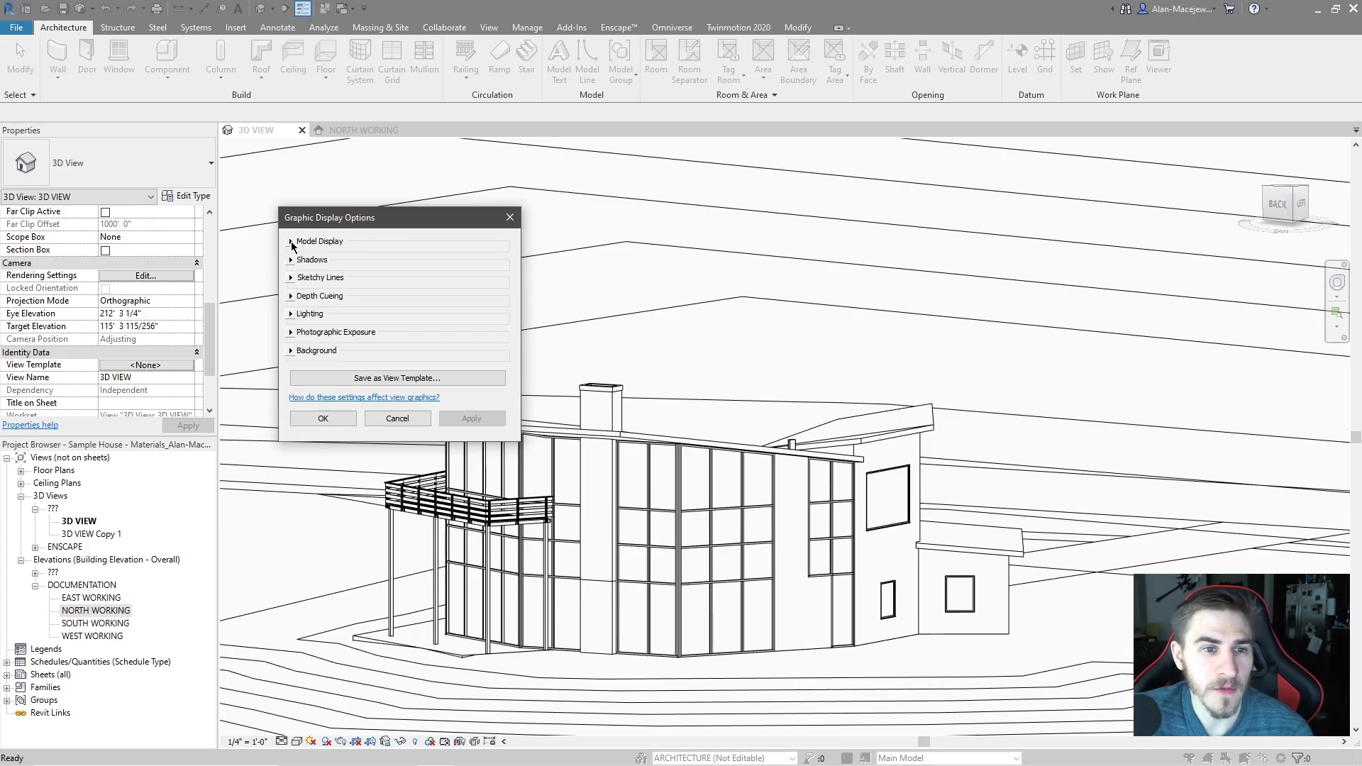
click(293, 260)
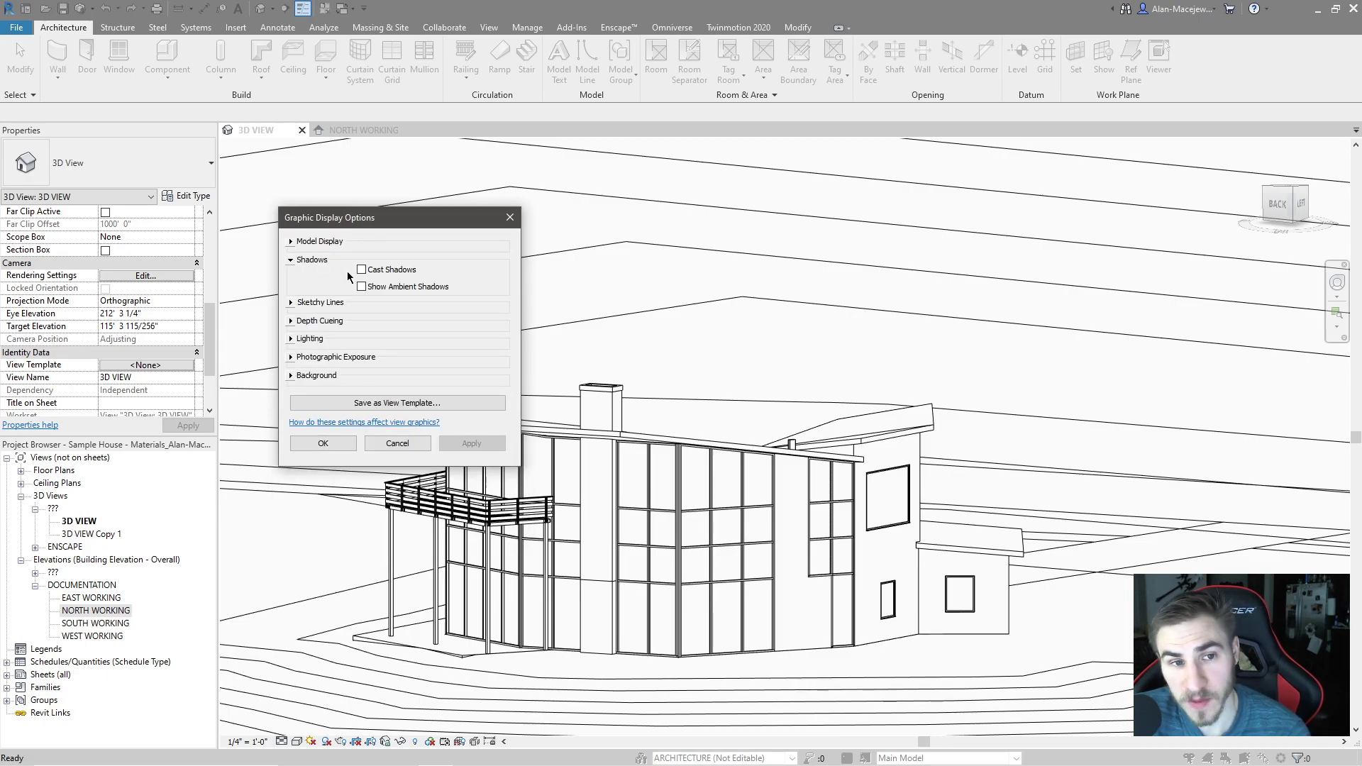
click(362, 270)
click(471, 443)
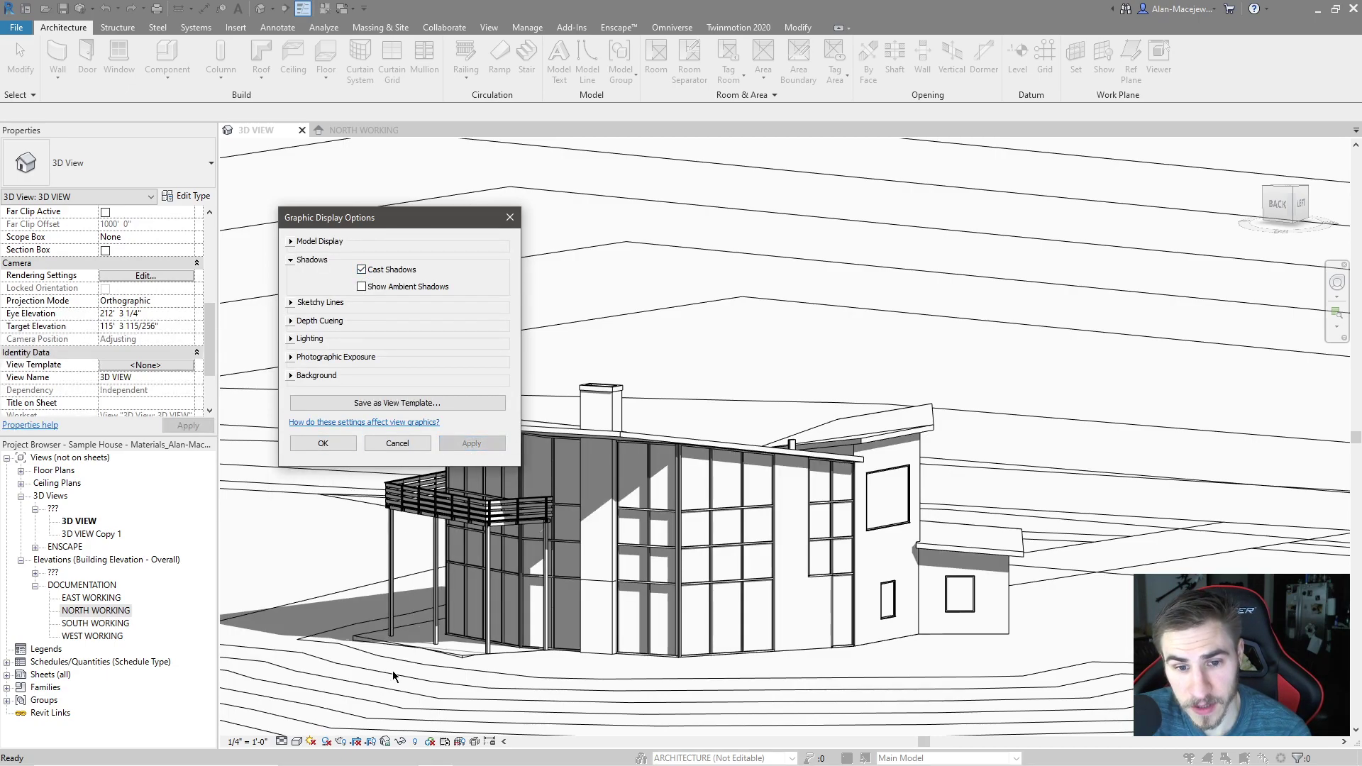
click(361, 270)
click(484, 445)
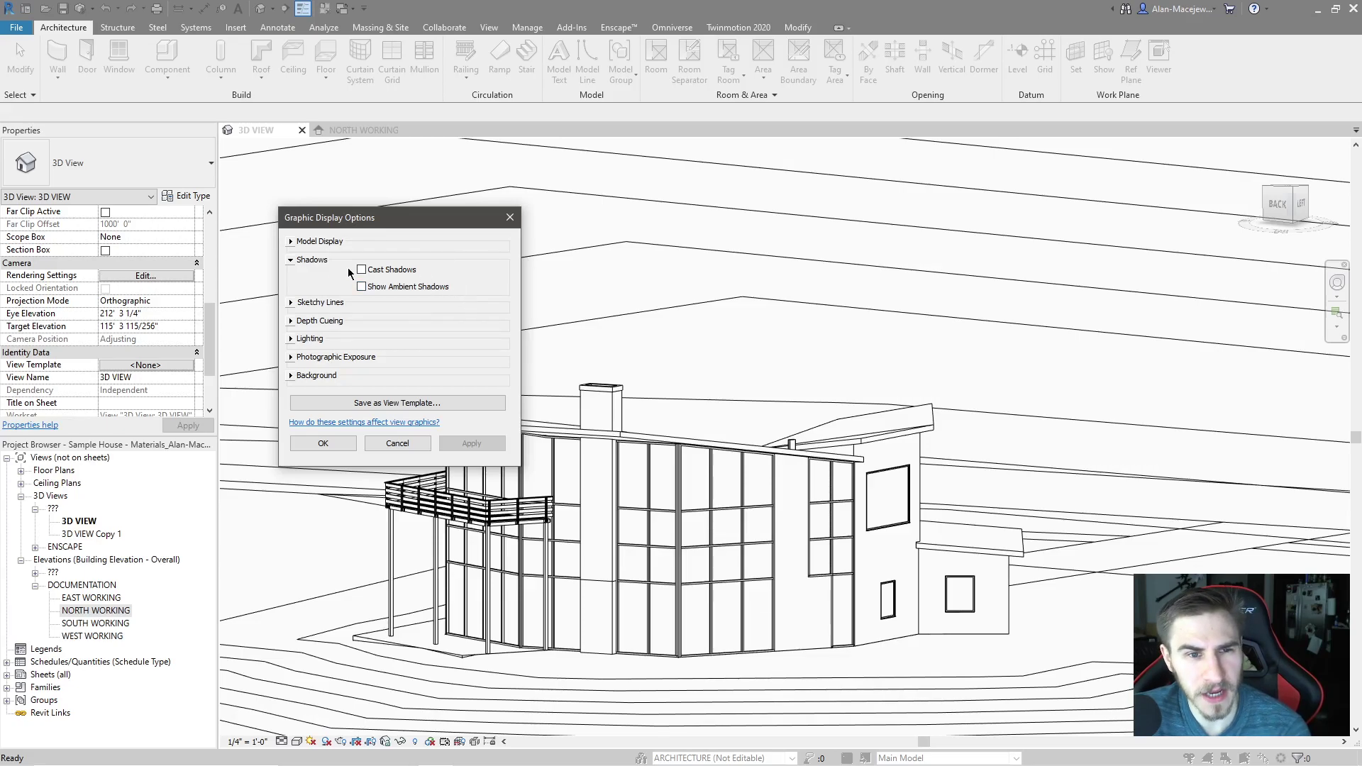
Step: Turn on ambient shadows for the 3D view and apply them
click(361, 288)
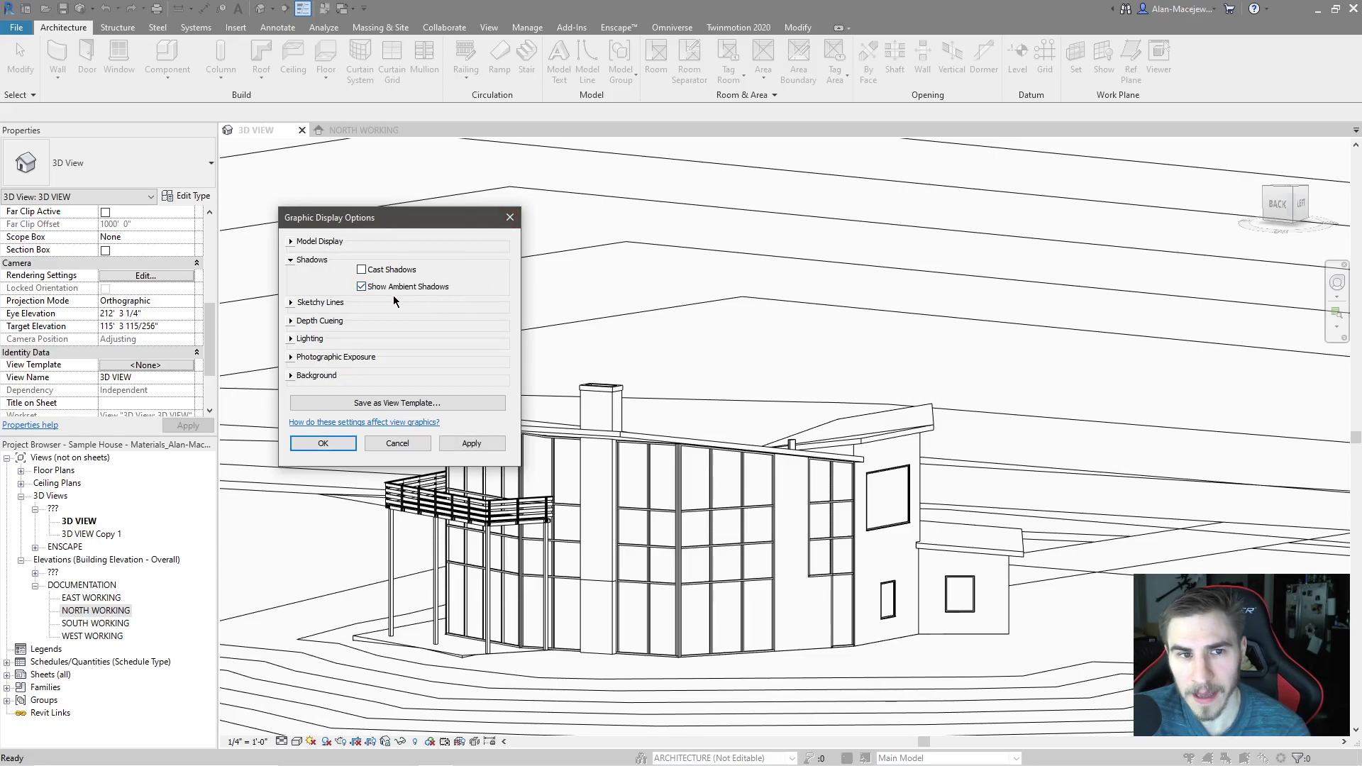
click(490, 445)
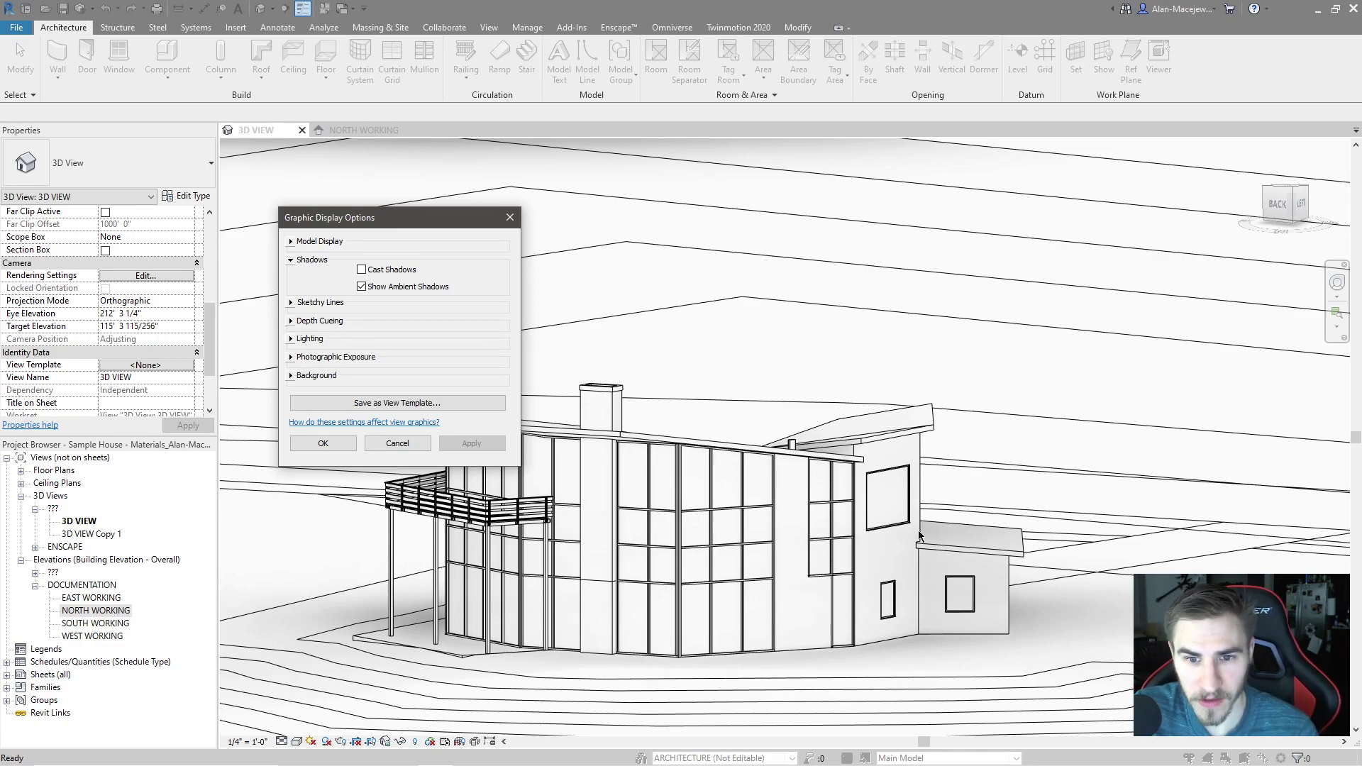
click(293, 261)
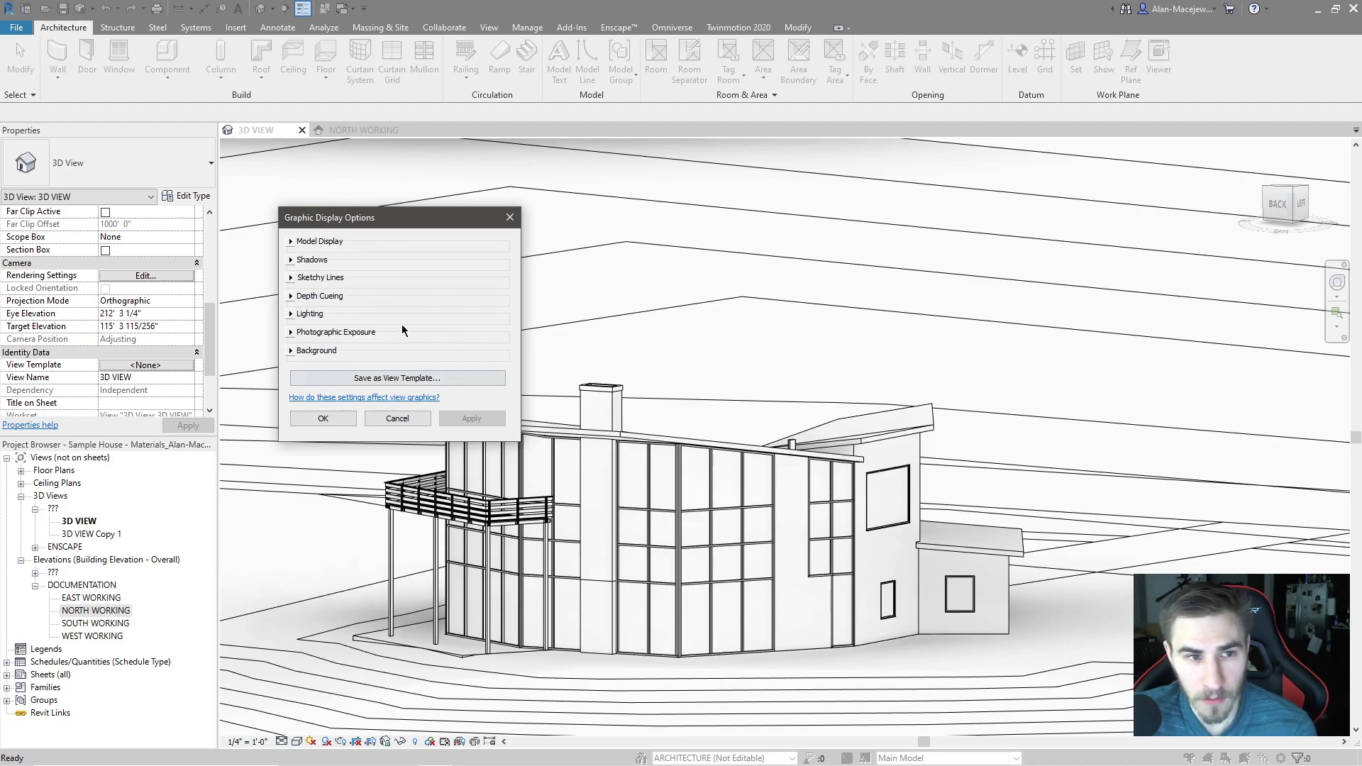
Step: Enable sketchy lines with a slight jitter and apply them to the 3D view
click(291, 278)
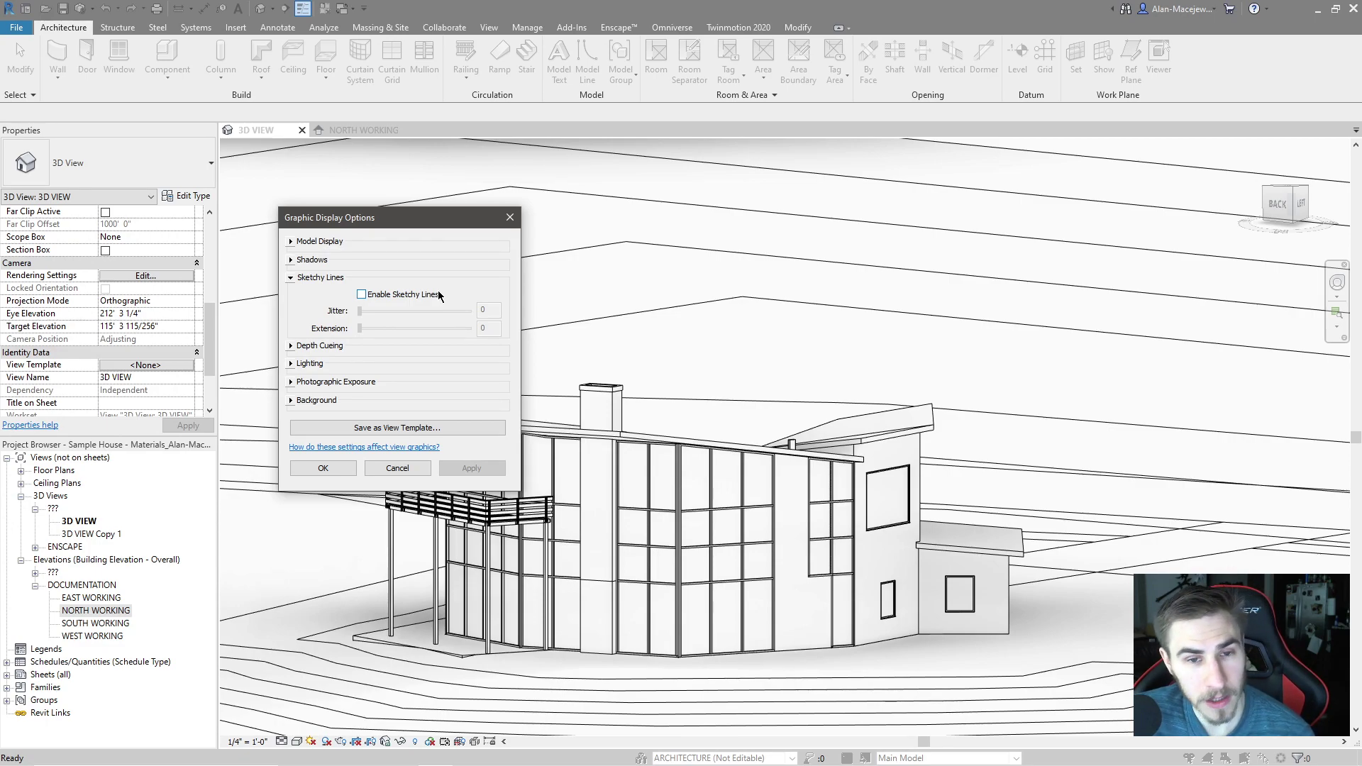
click(380, 298)
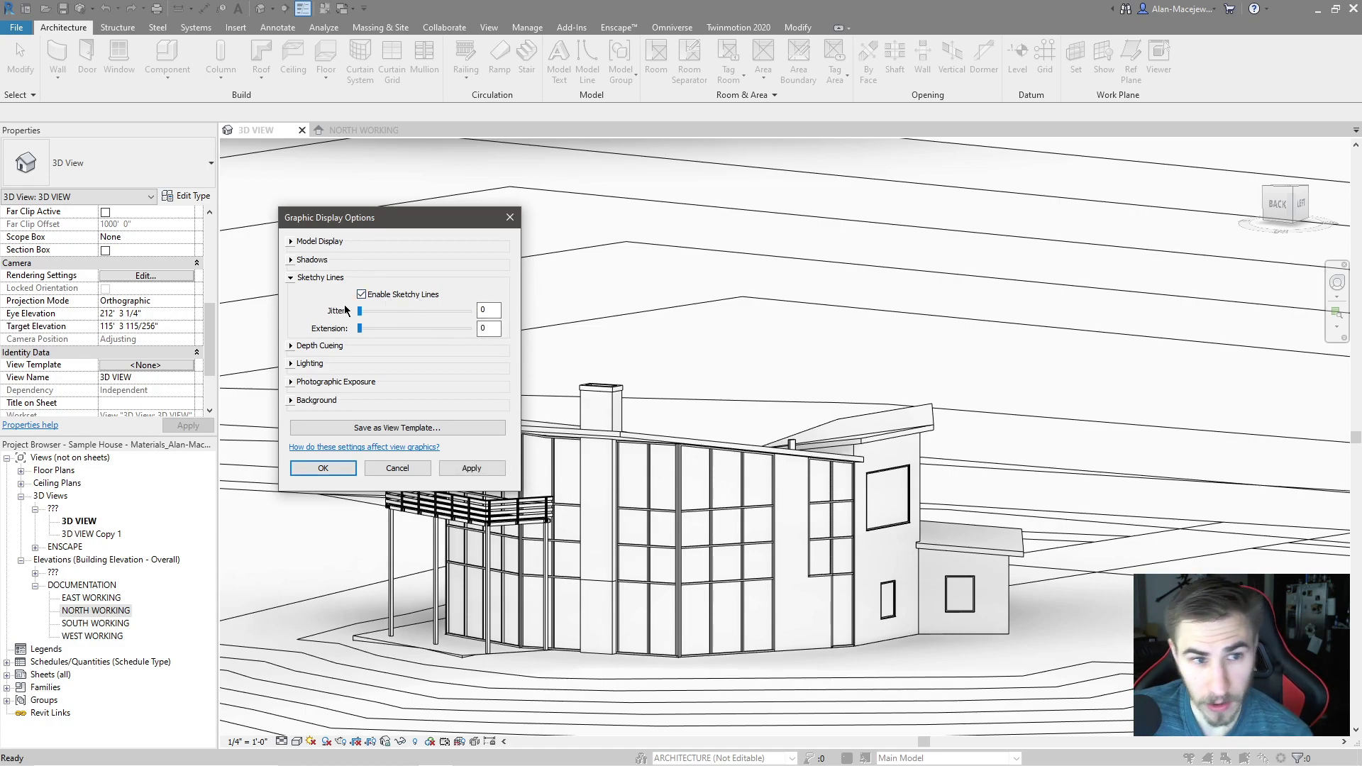
drag(361, 315, 359, 318)
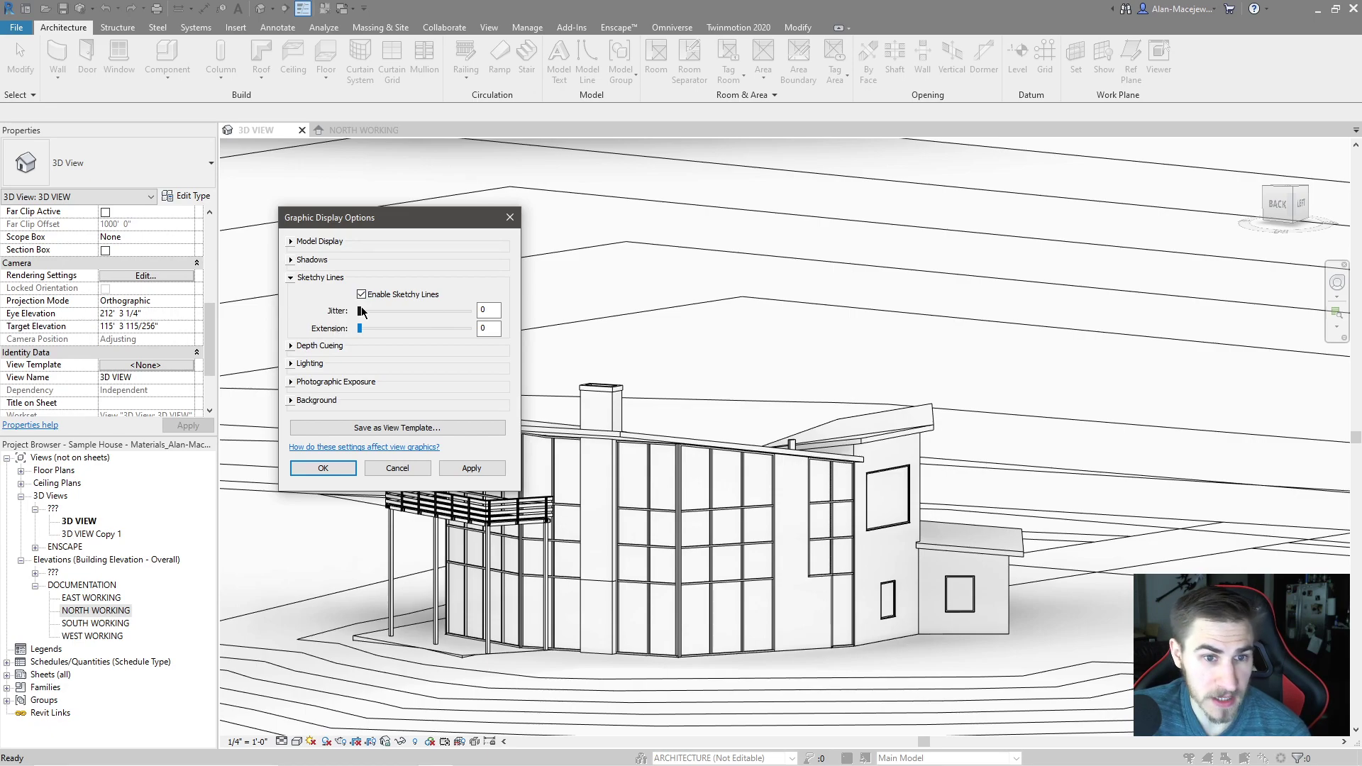
click(473, 468)
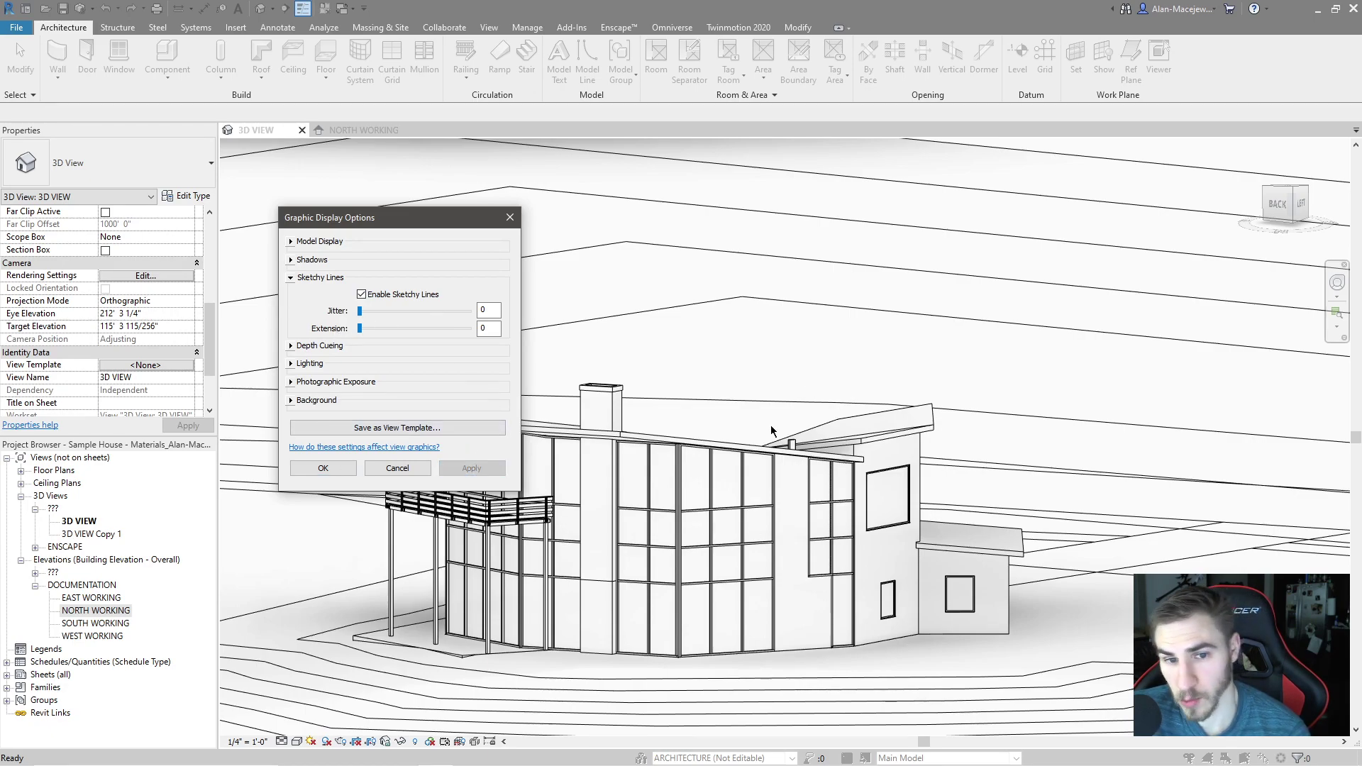
Step: Raise sketchy-line jitter and extension to 10 each, applying at 4 along the way
drag(368, 315, 411, 315)
click(471, 468)
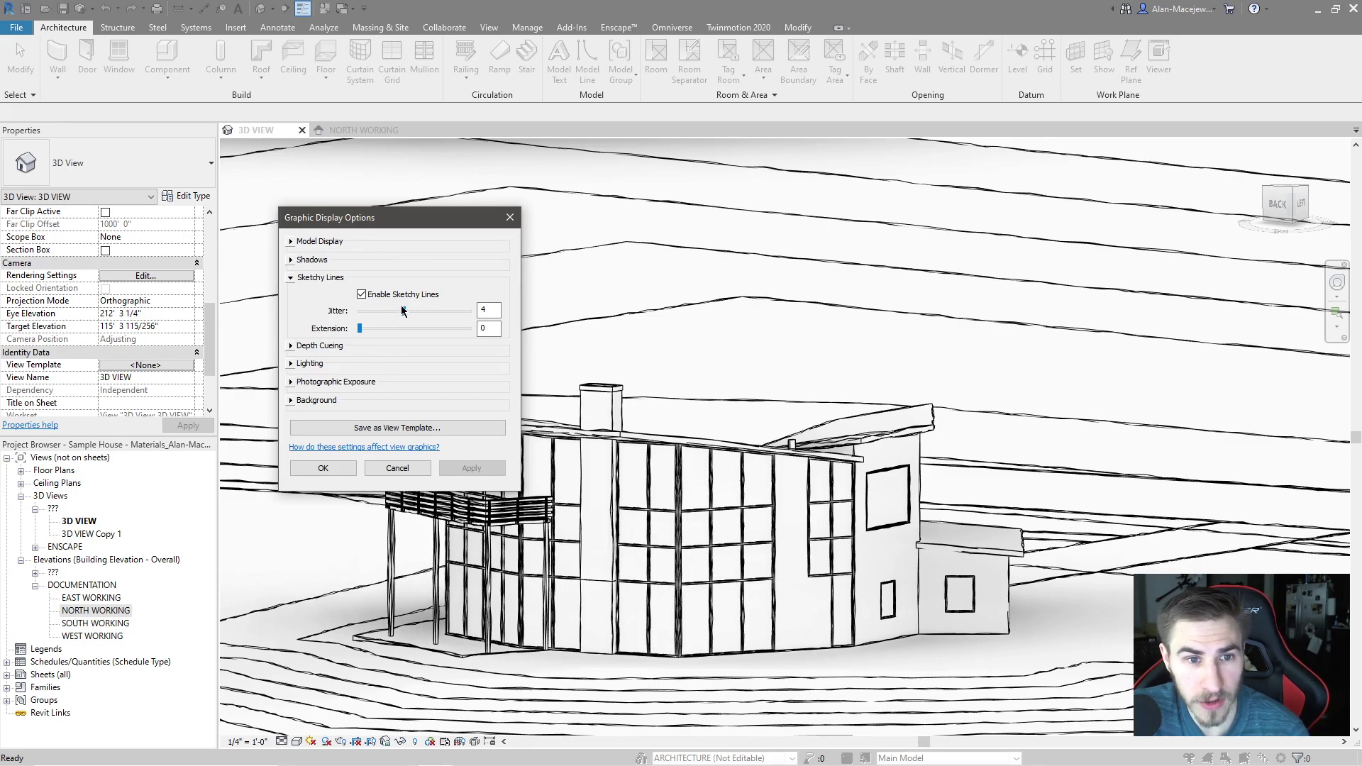
drag(404, 311, 469, 310)
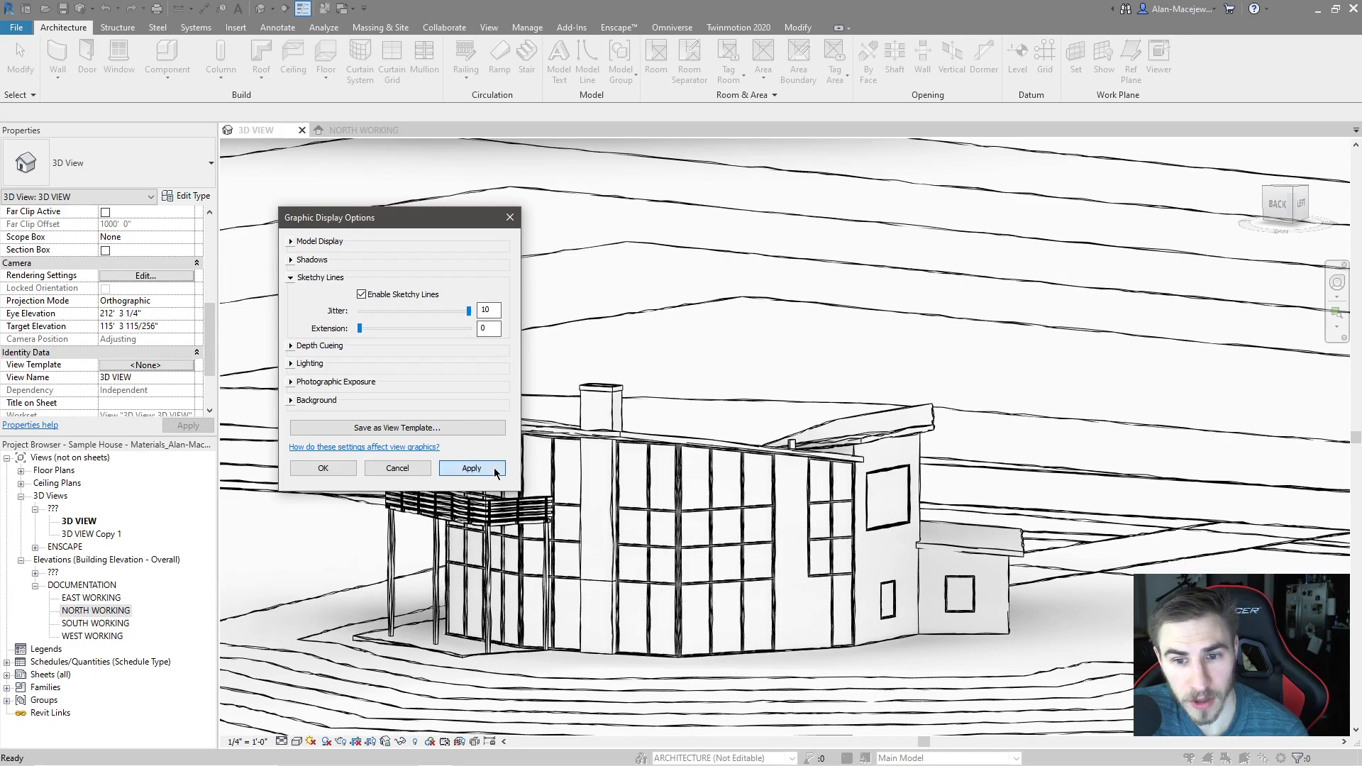
click(495, 468)
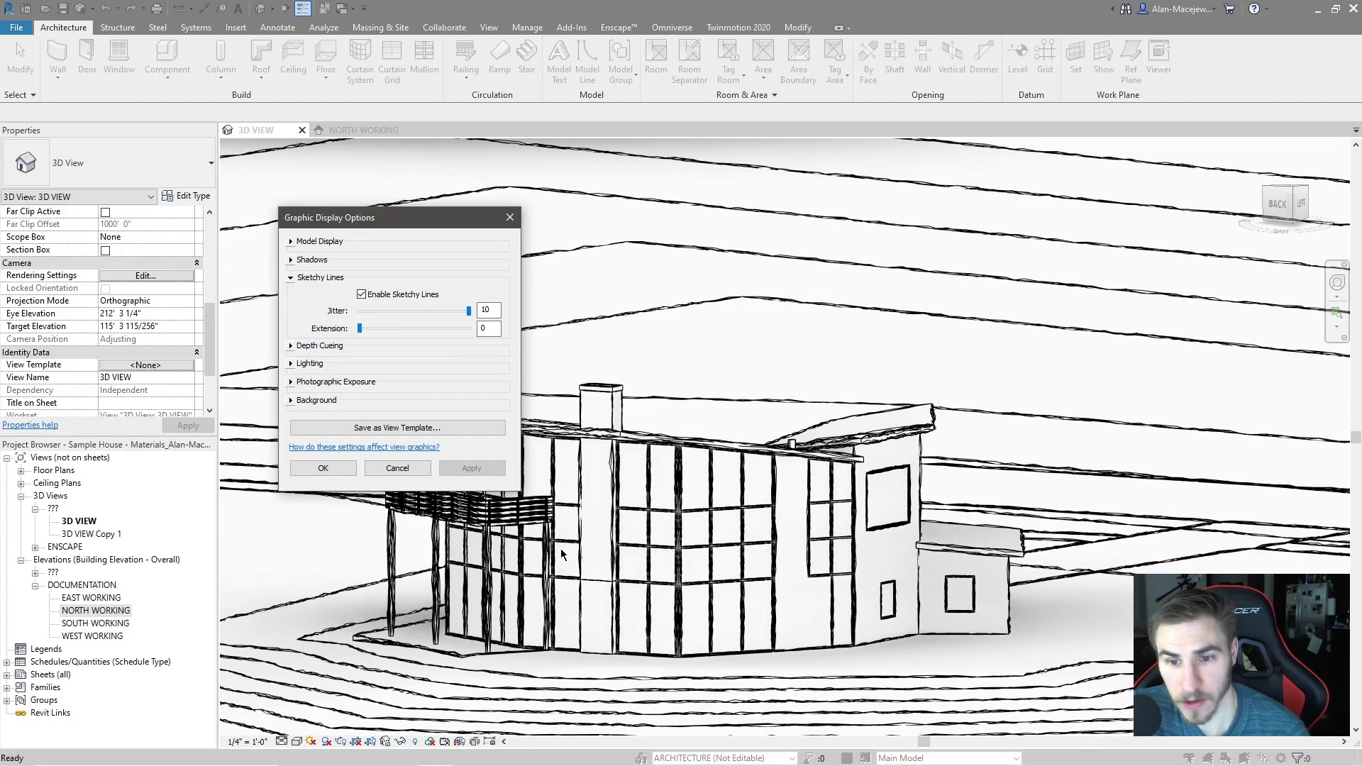
drag(360, 329, 402, 331)
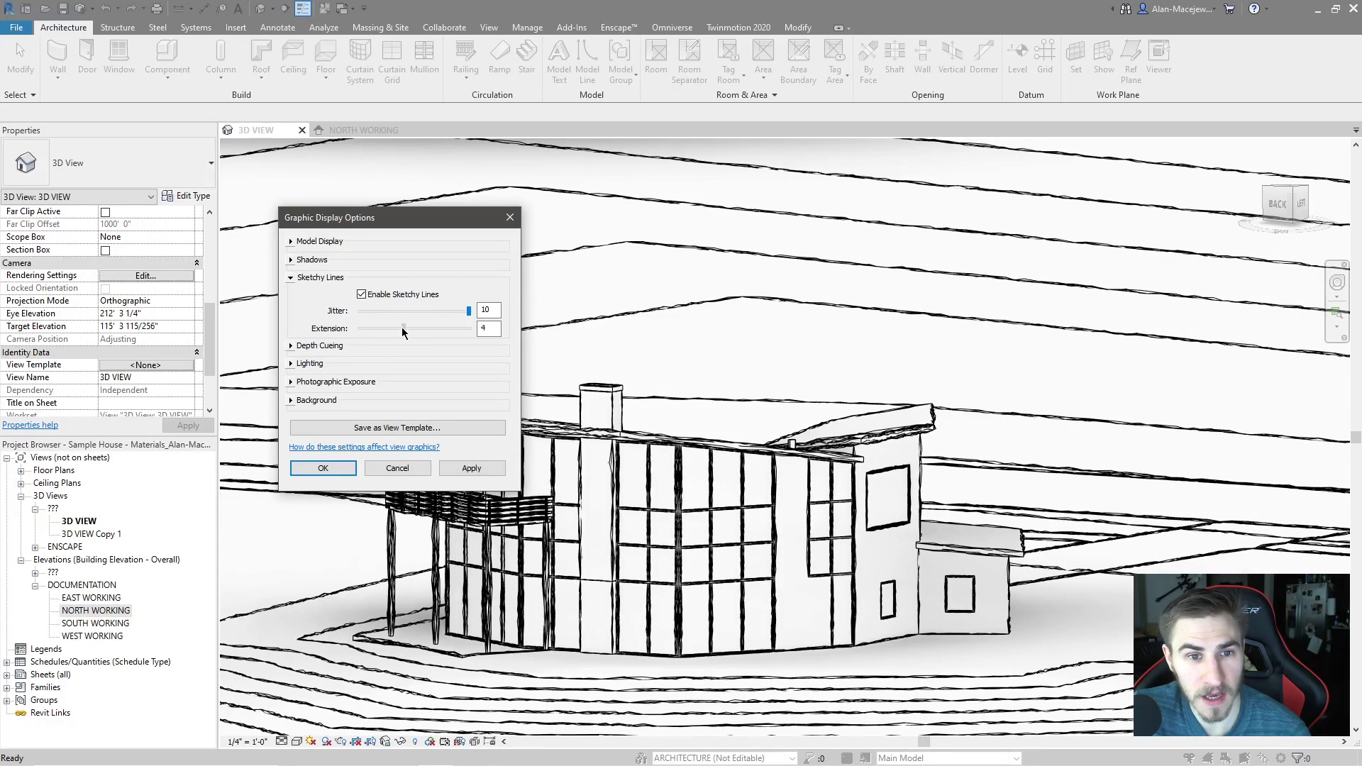
click(472, 468)
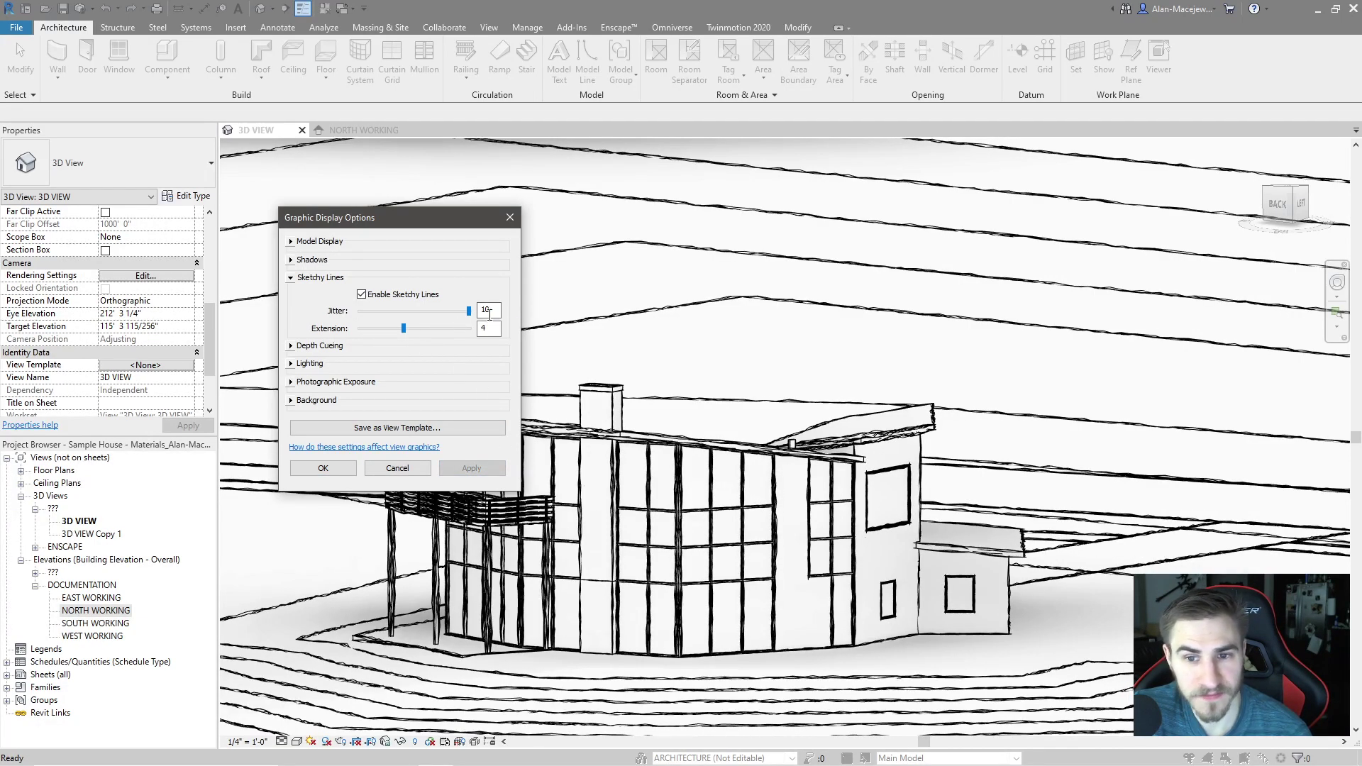
click(468, 328)
click(502, 471)
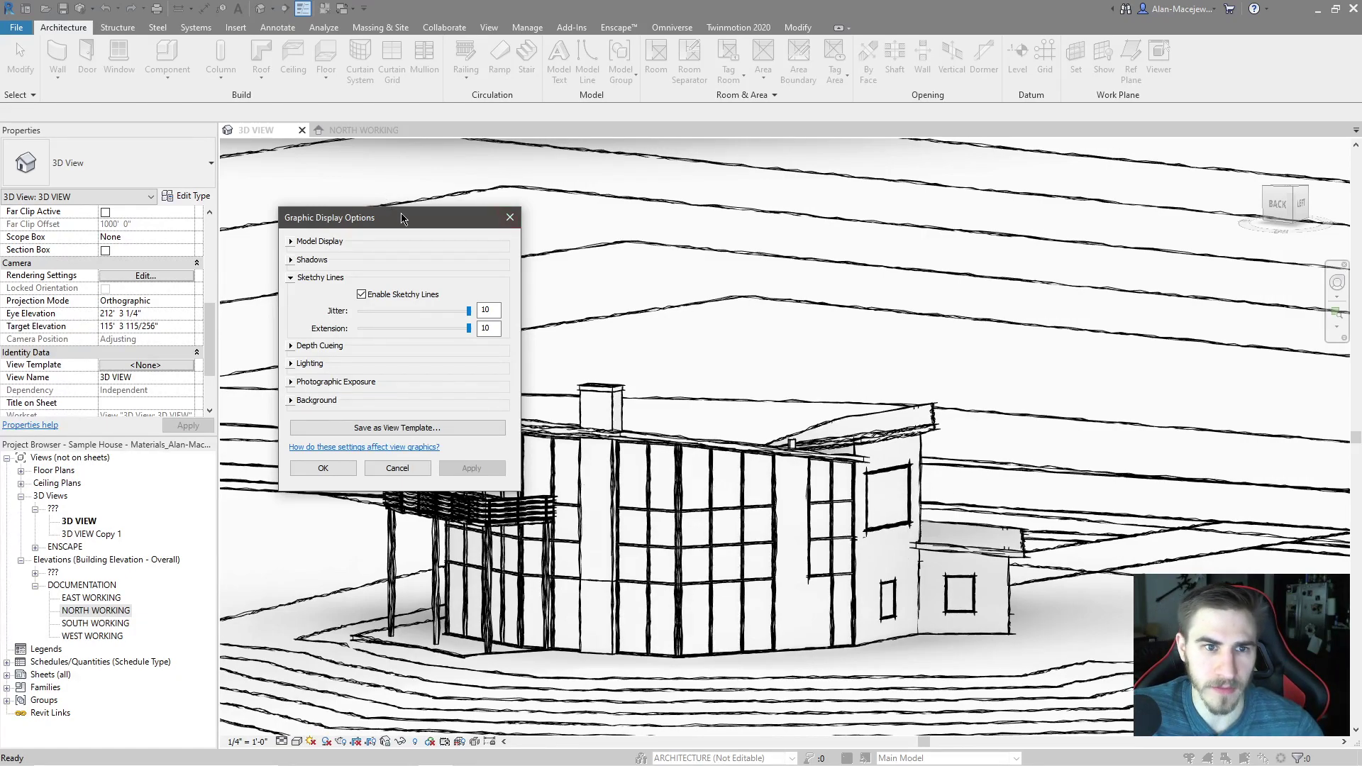
Step: Close Graphic Display Options with OK and look over the sketchy house near the curtain wall
mouse_move(401, 217)
mouse_down()
mouse_move(659, 138)
mouse_move(653, 107)
mouse_move(512, 91)
mouse_move(422, 99)
mouse_move(386, 195)
mouse_up()
click(306, 445)
middle_drag(1206, 603, 1062, 537)
scroll(1062, 537, down, 5)
scroll(811, 431, up, 5)
scroll(811, 430, up, 2)
scroll(811, 431, down, 6)
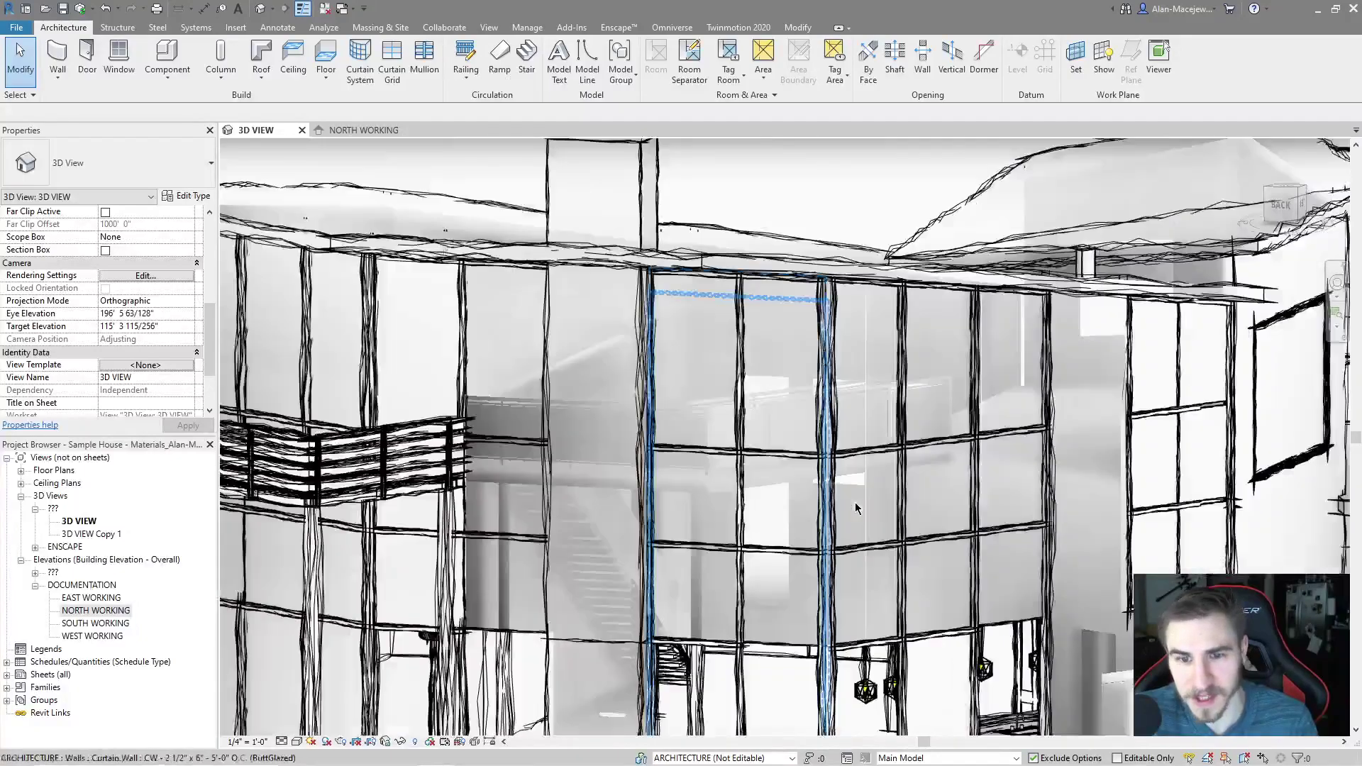
scroll(635, 397, up, 2)
scroll(636, 397, down, 1)
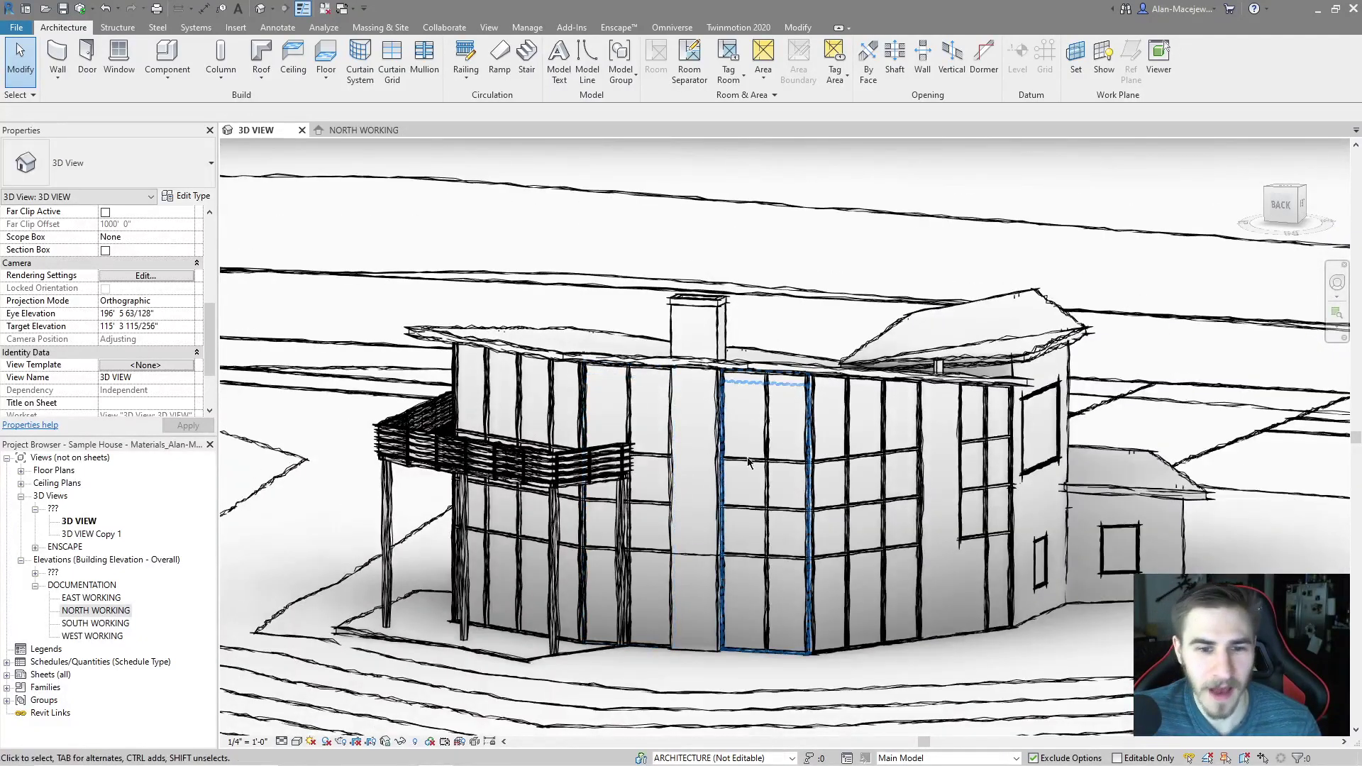
Step: Disable sketchy lines in Graphic Display Options and apply the change
click(296, 741)
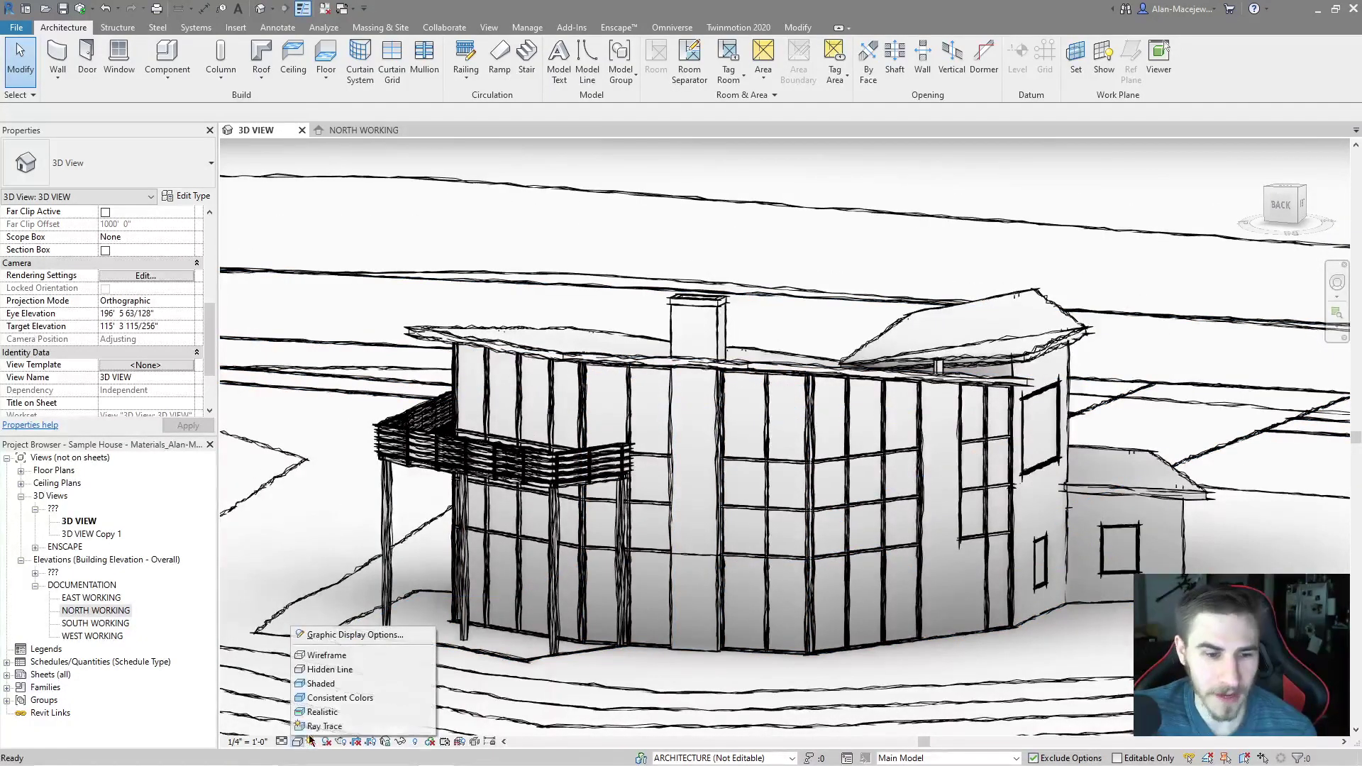
click(340, 635)
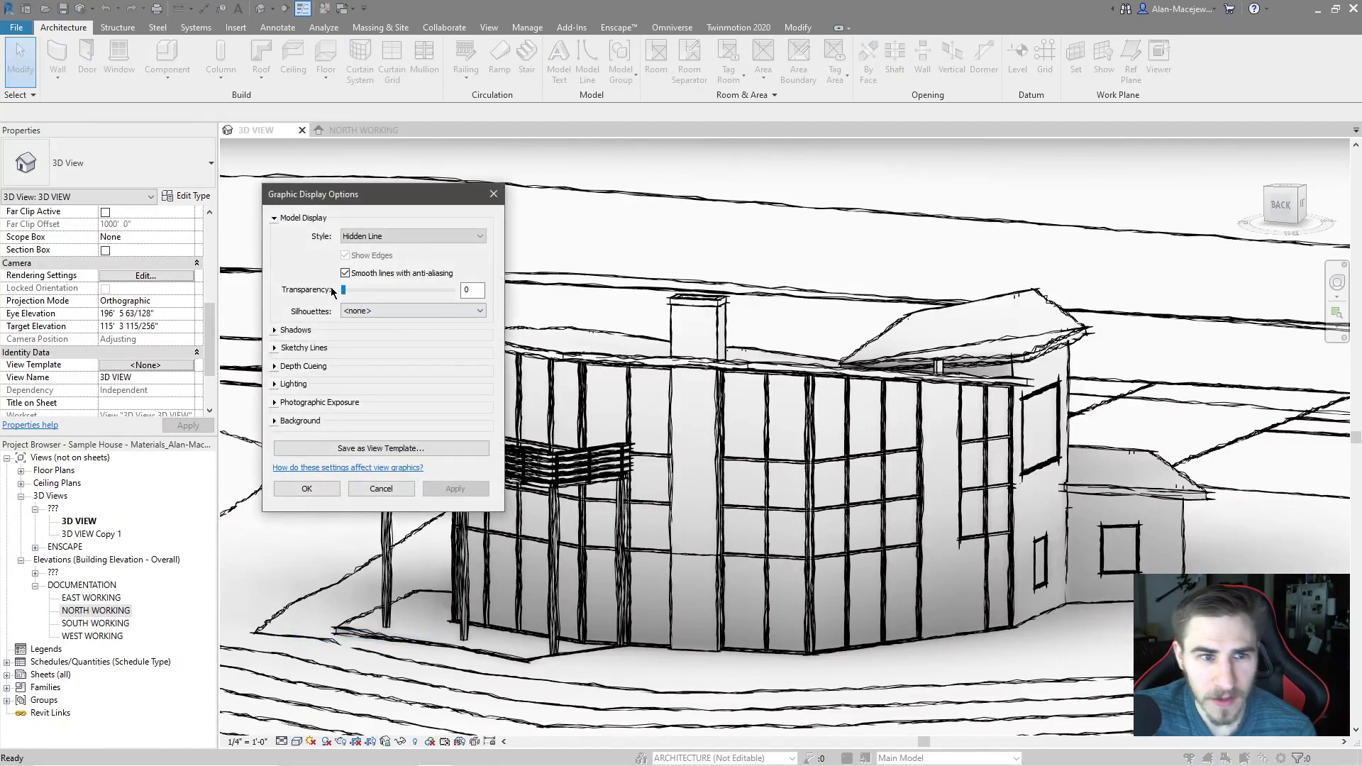
click(275, 348)
click(346, 365)
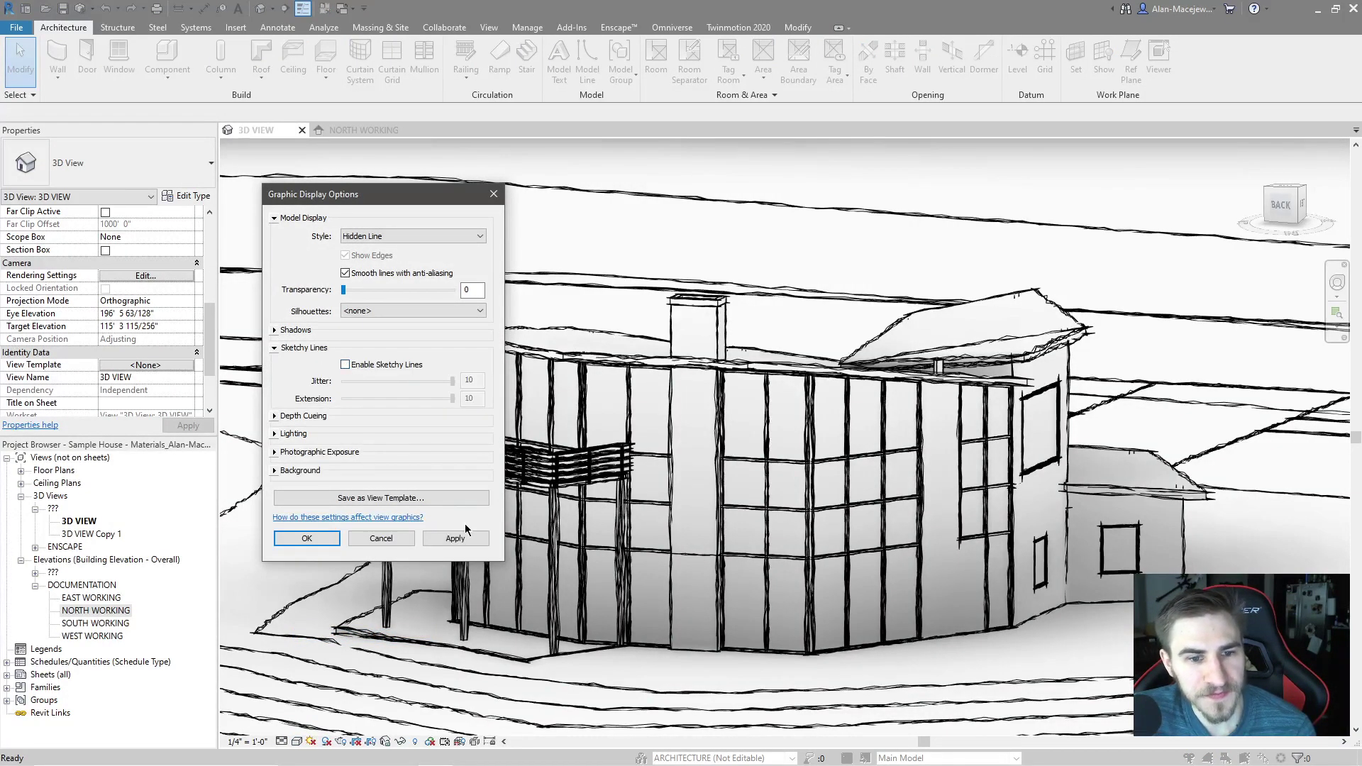
click(455, 538)
Step: Expand the Lighting settings and bring up Sun Settings
drag(381, 197, 239, 180)
click(133, 332)
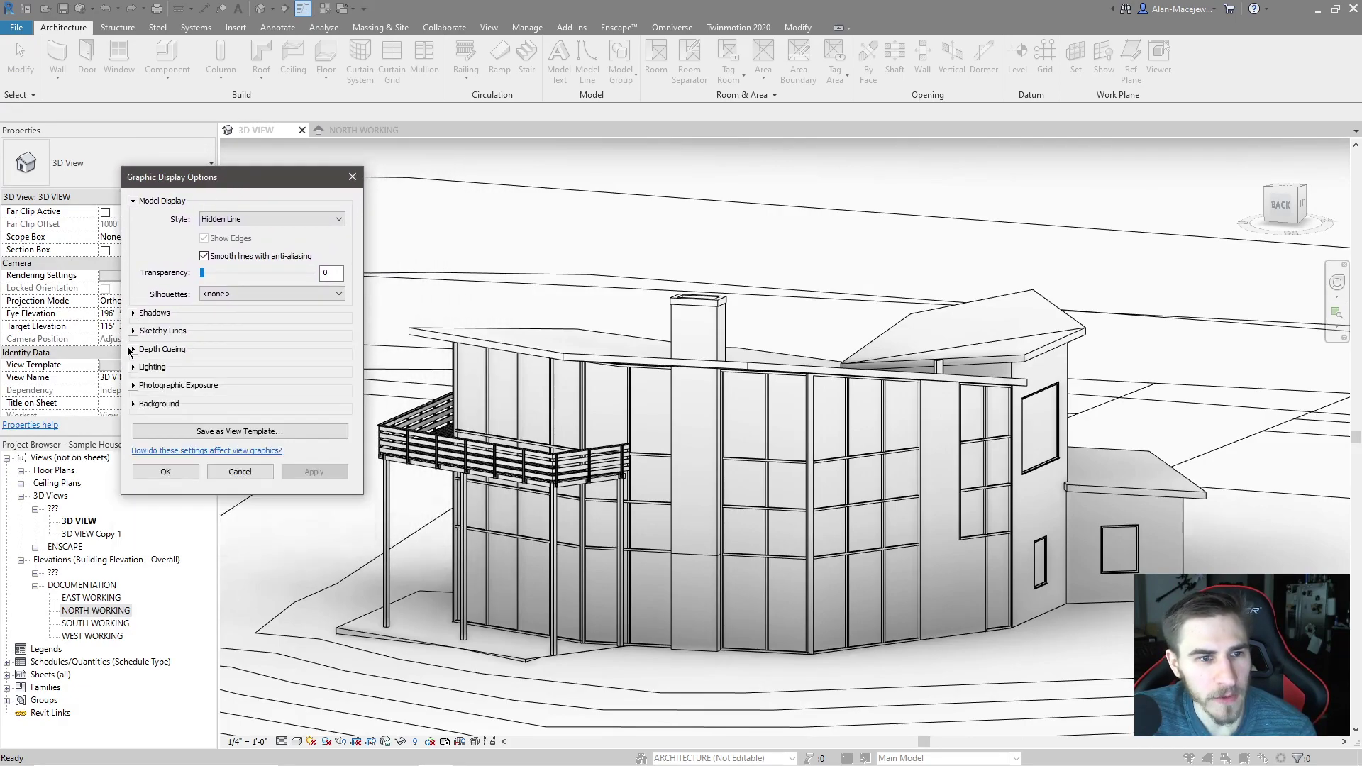
click(132, 349)
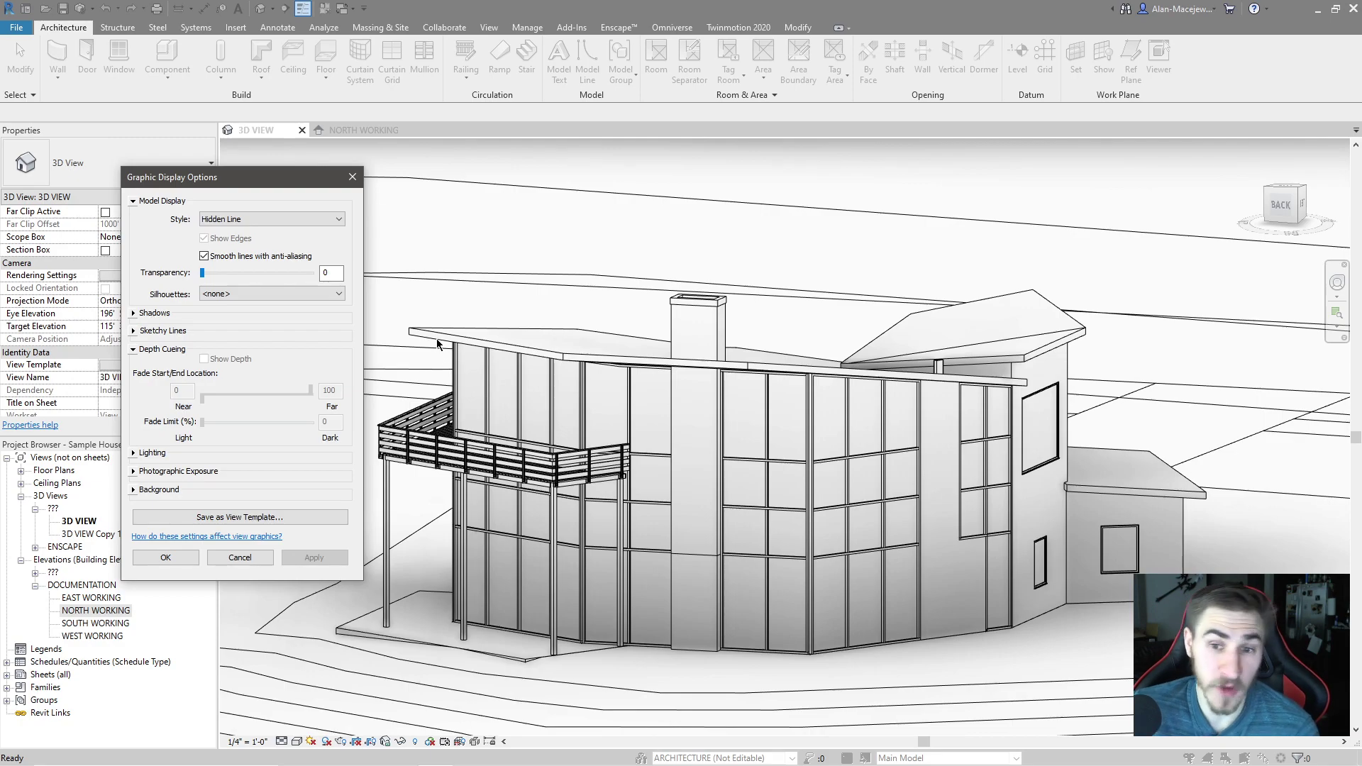
click(133, 349)
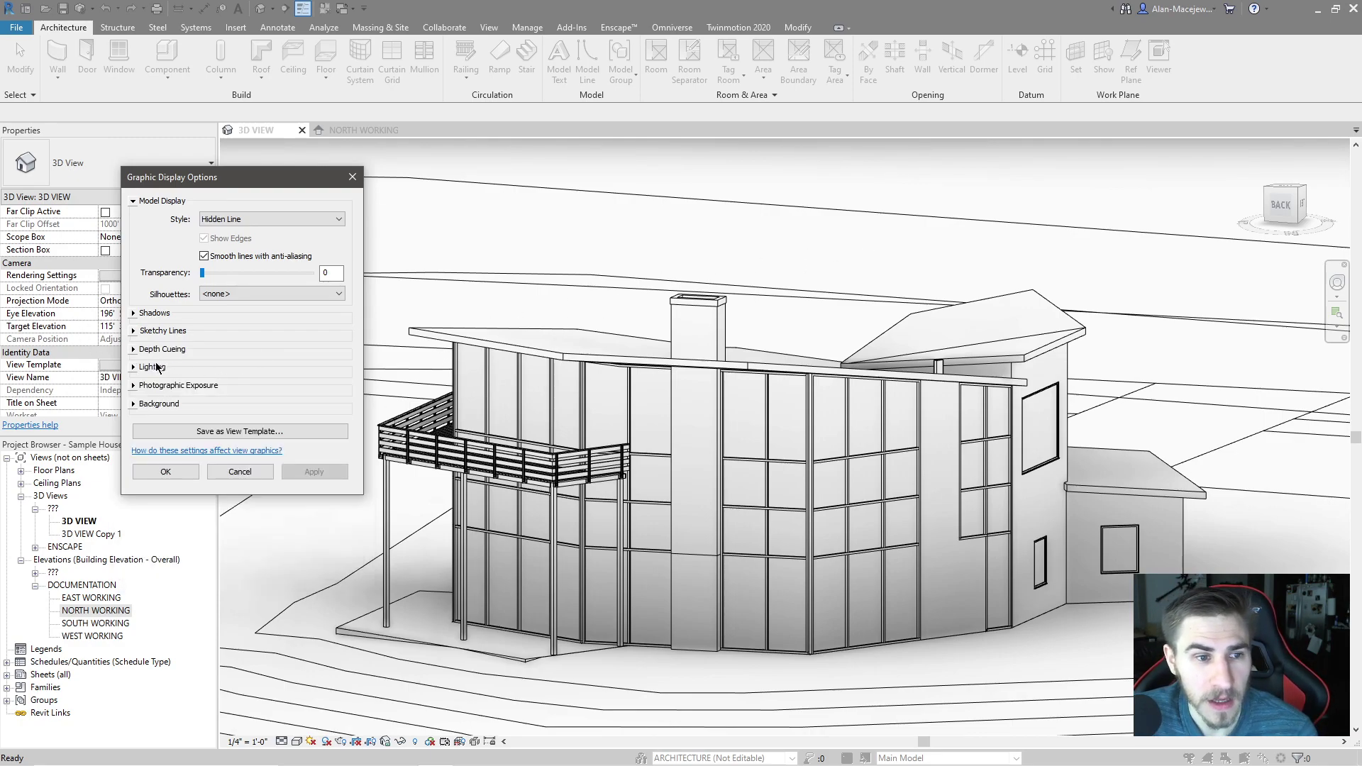
click(134, 366)
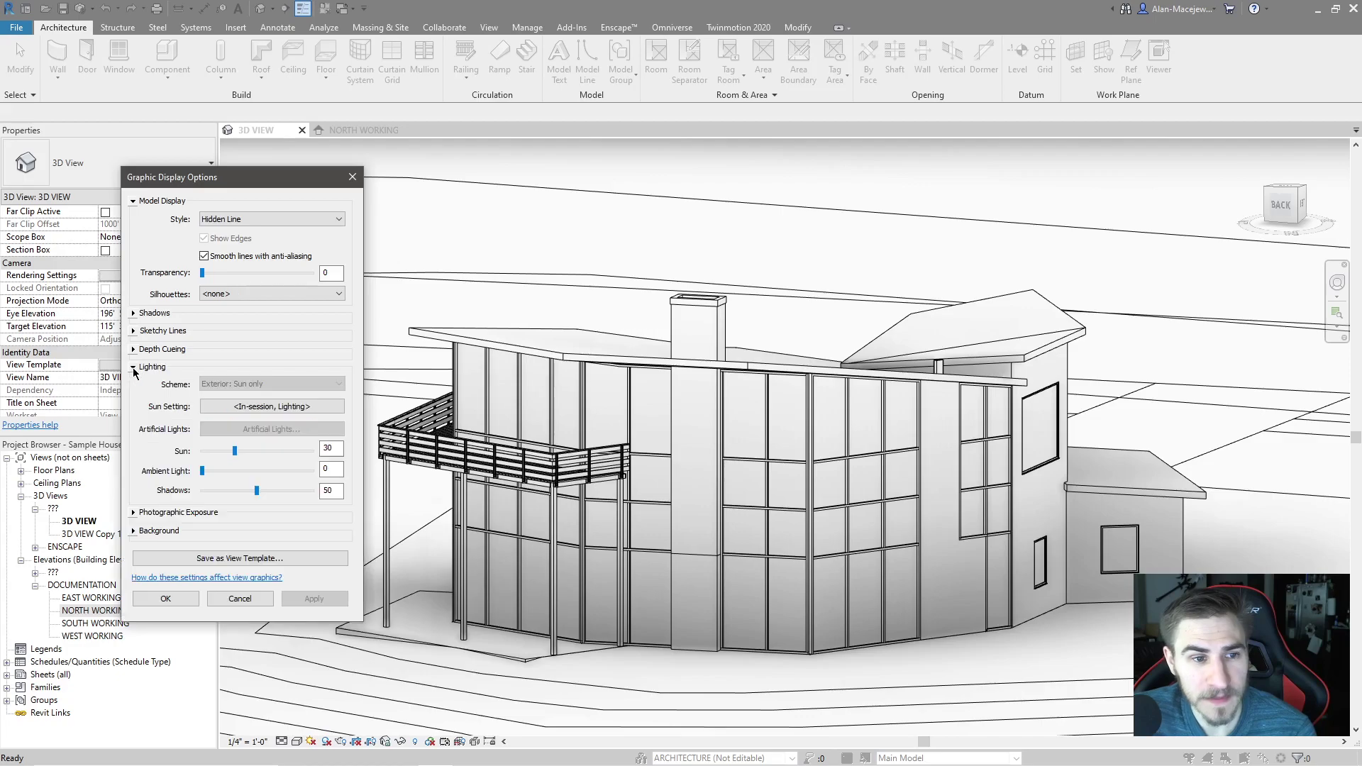
click(234, 407)
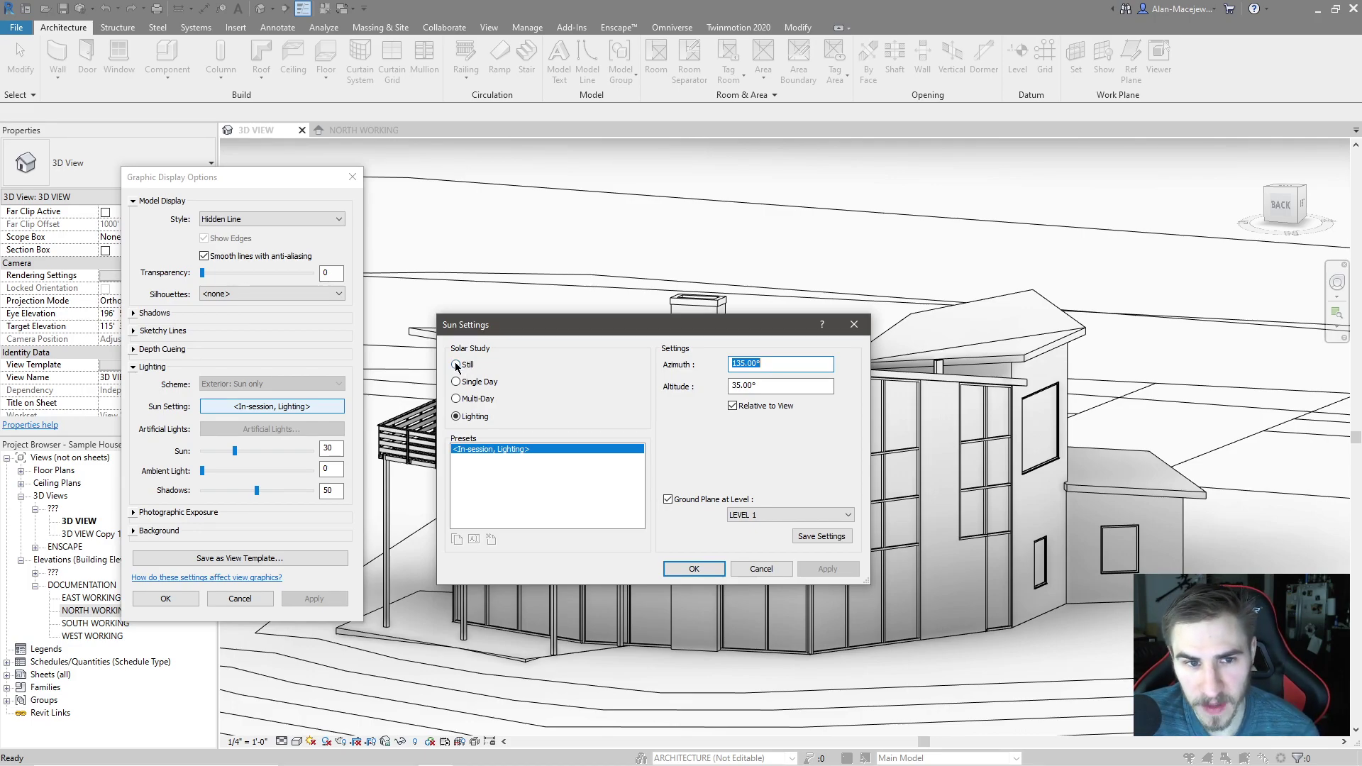
Step: Switch the solar study to Still and review the project location and weather unchanged
click(456, 364)
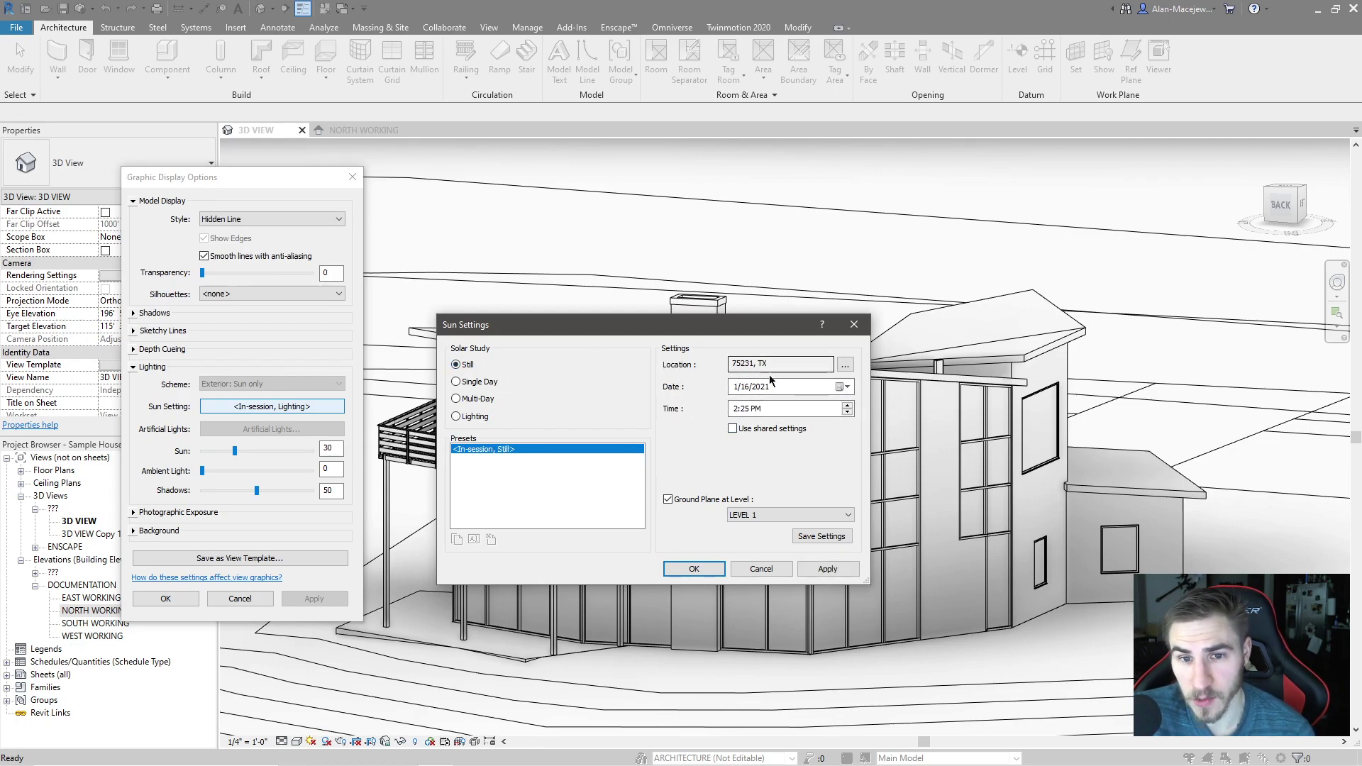
click(845, 364)
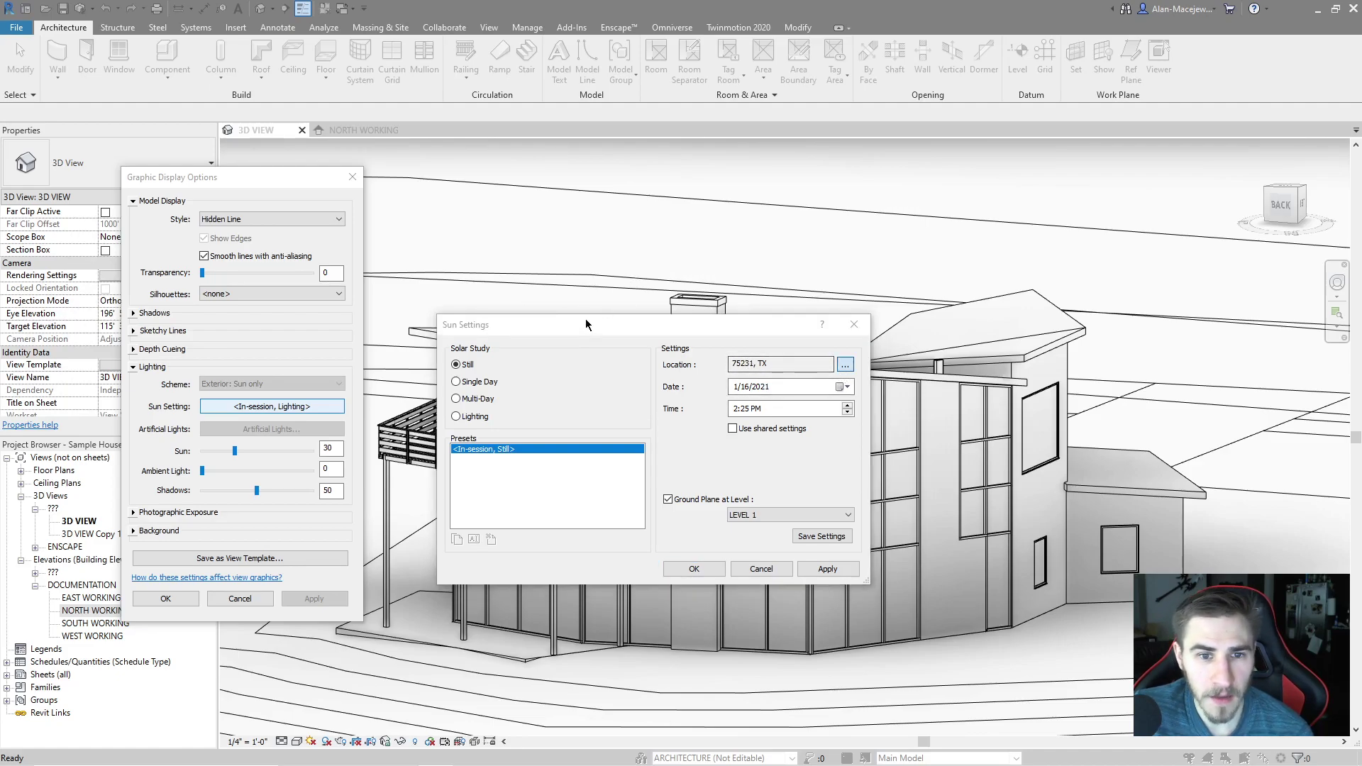
click(624, 397)
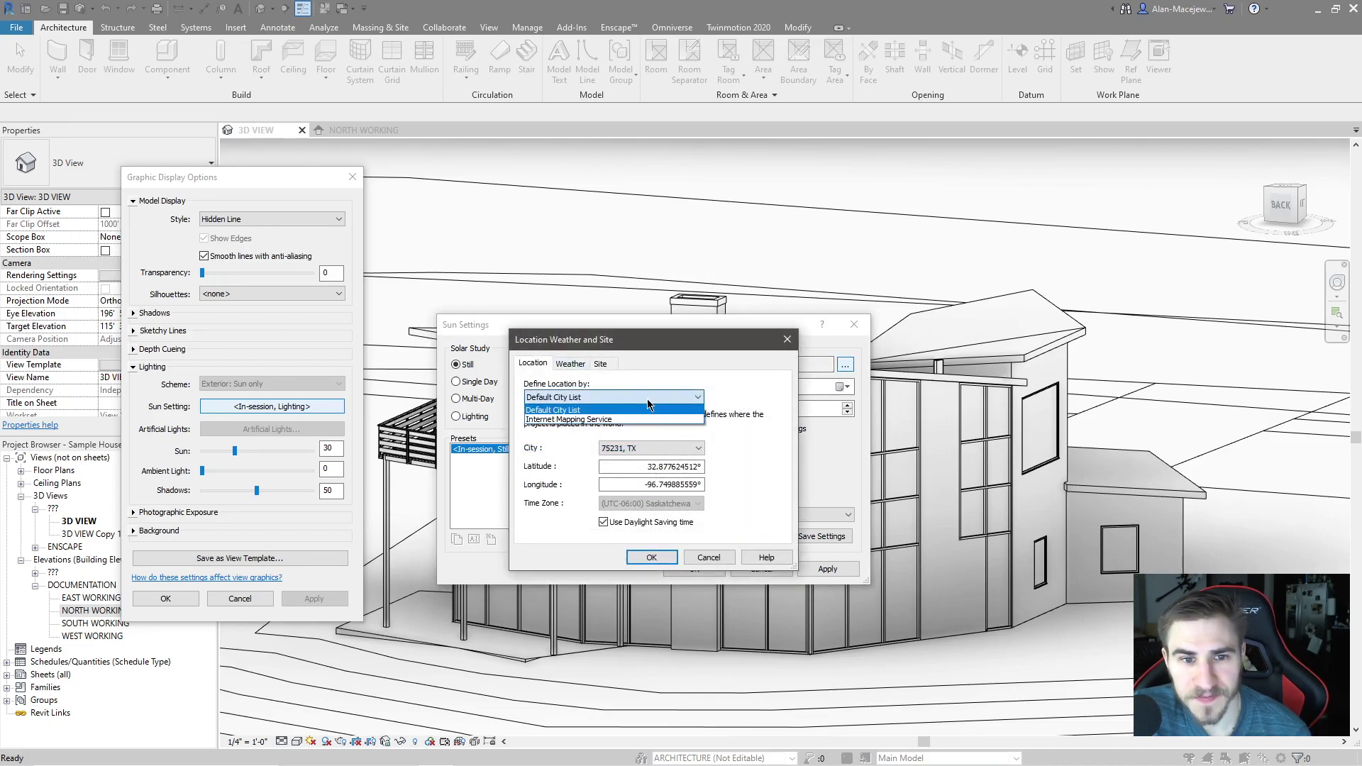
click(621, 403)
click(570, 363)
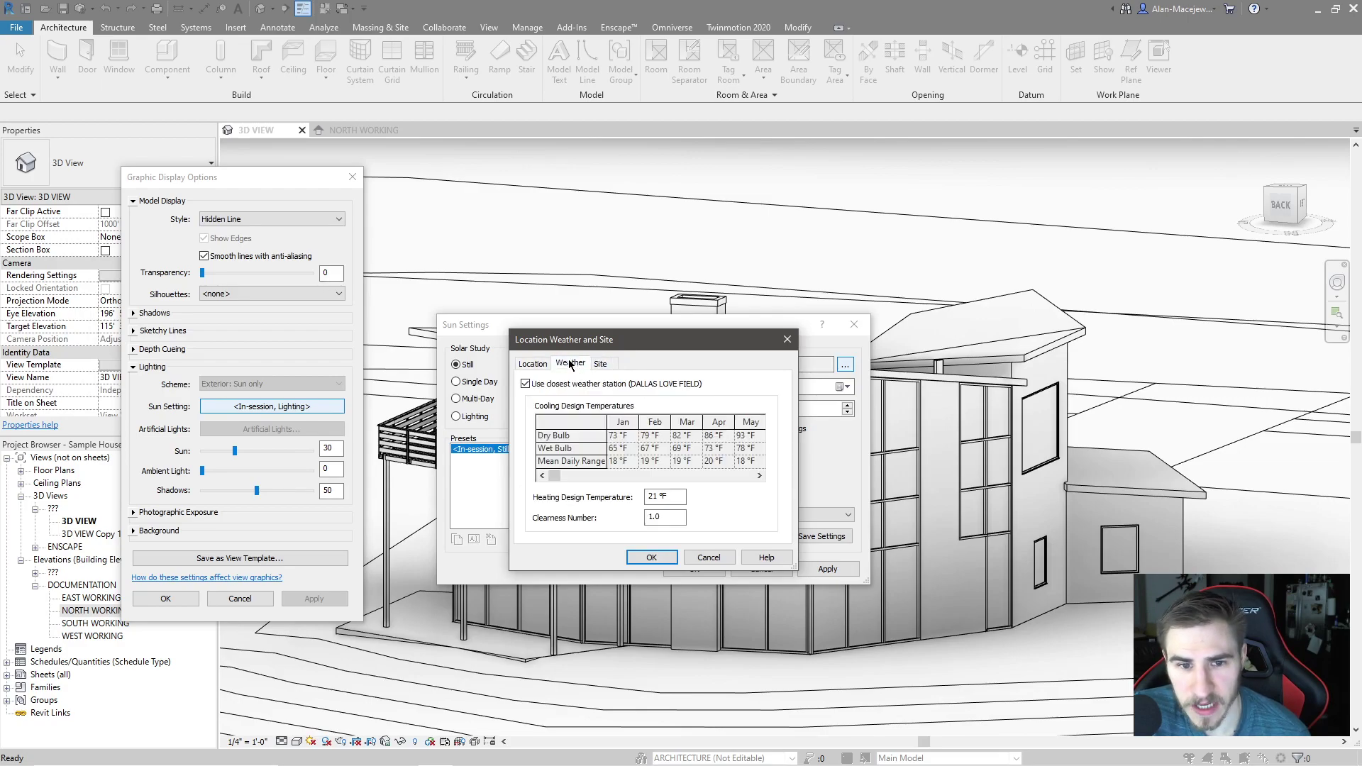
click(533, 364)
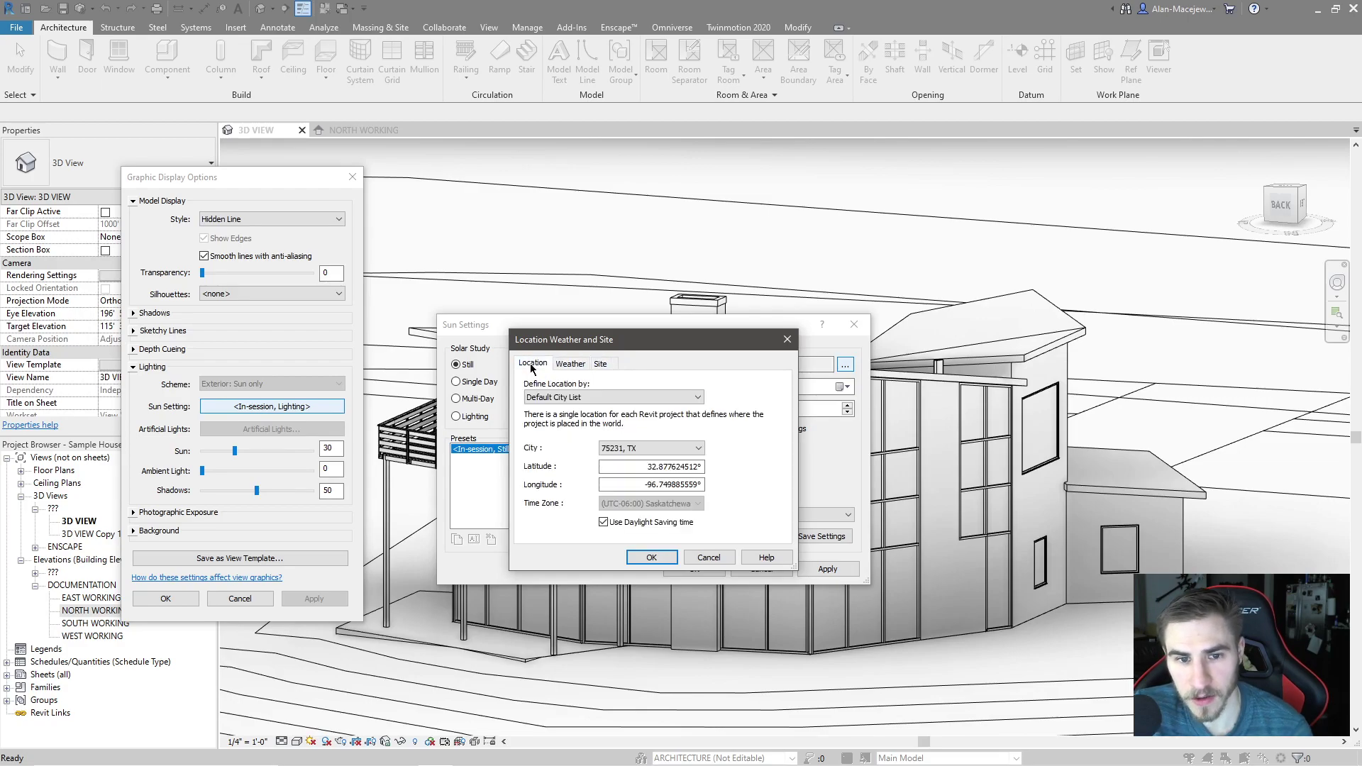
click(724, 558)
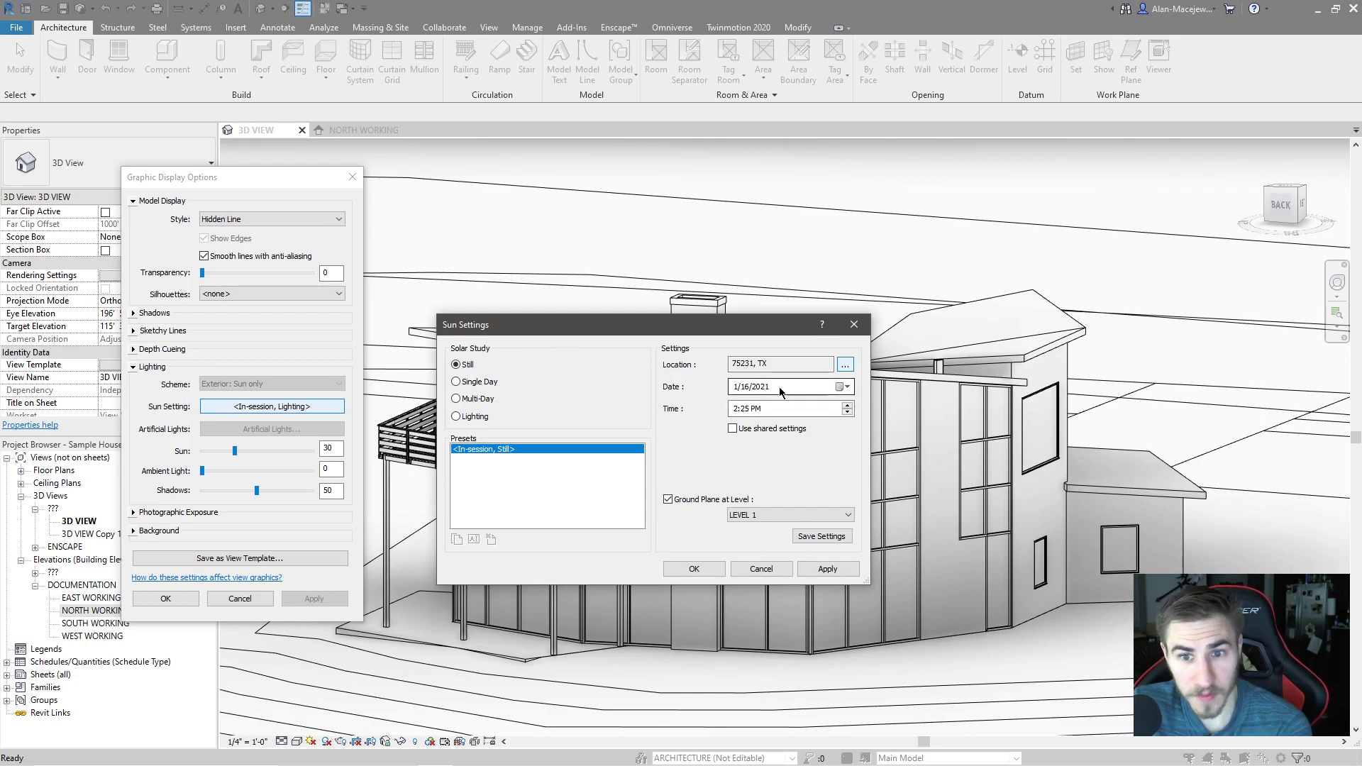
Step: Keep the 1/16/2021 date and the ground plane at LEVEL 1
click(839, 387)
key(Escape)
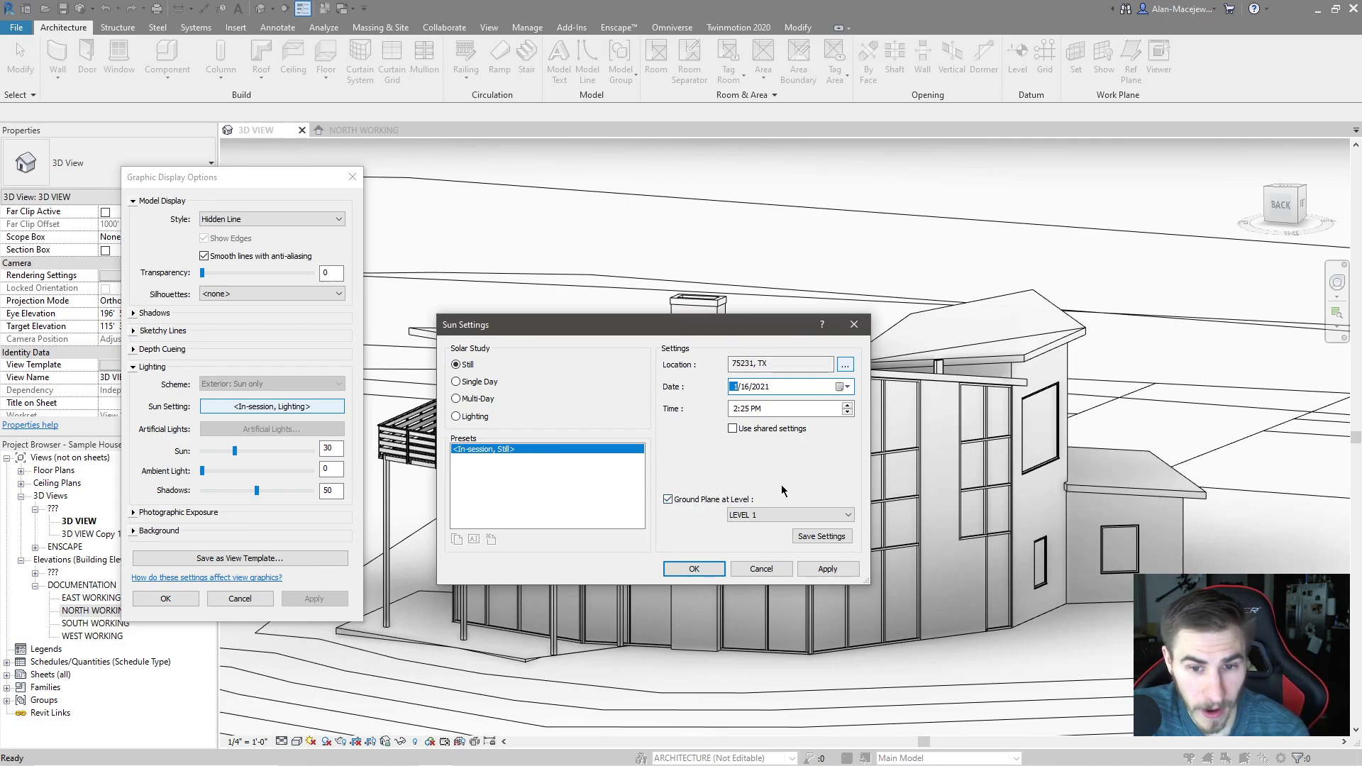
click(778, 516)
click(761, 534)
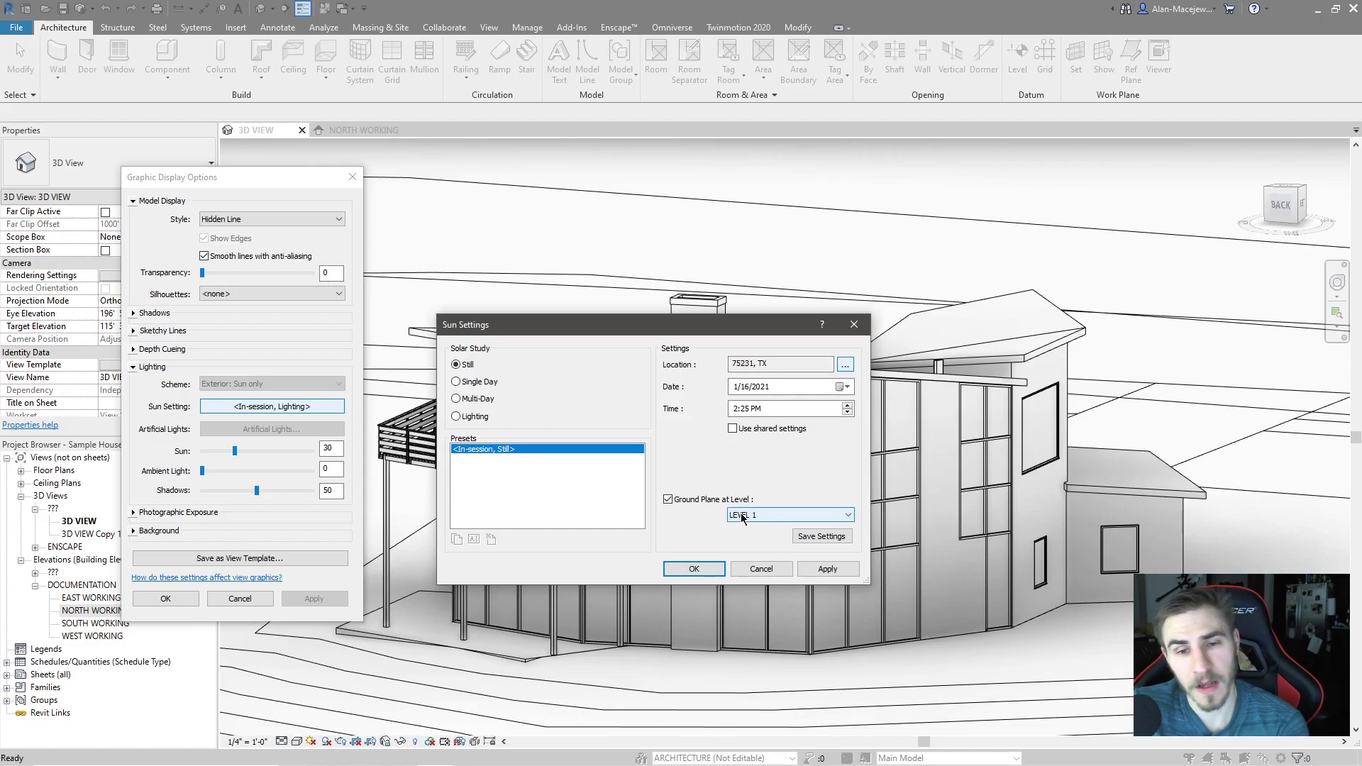
click(742, 517)
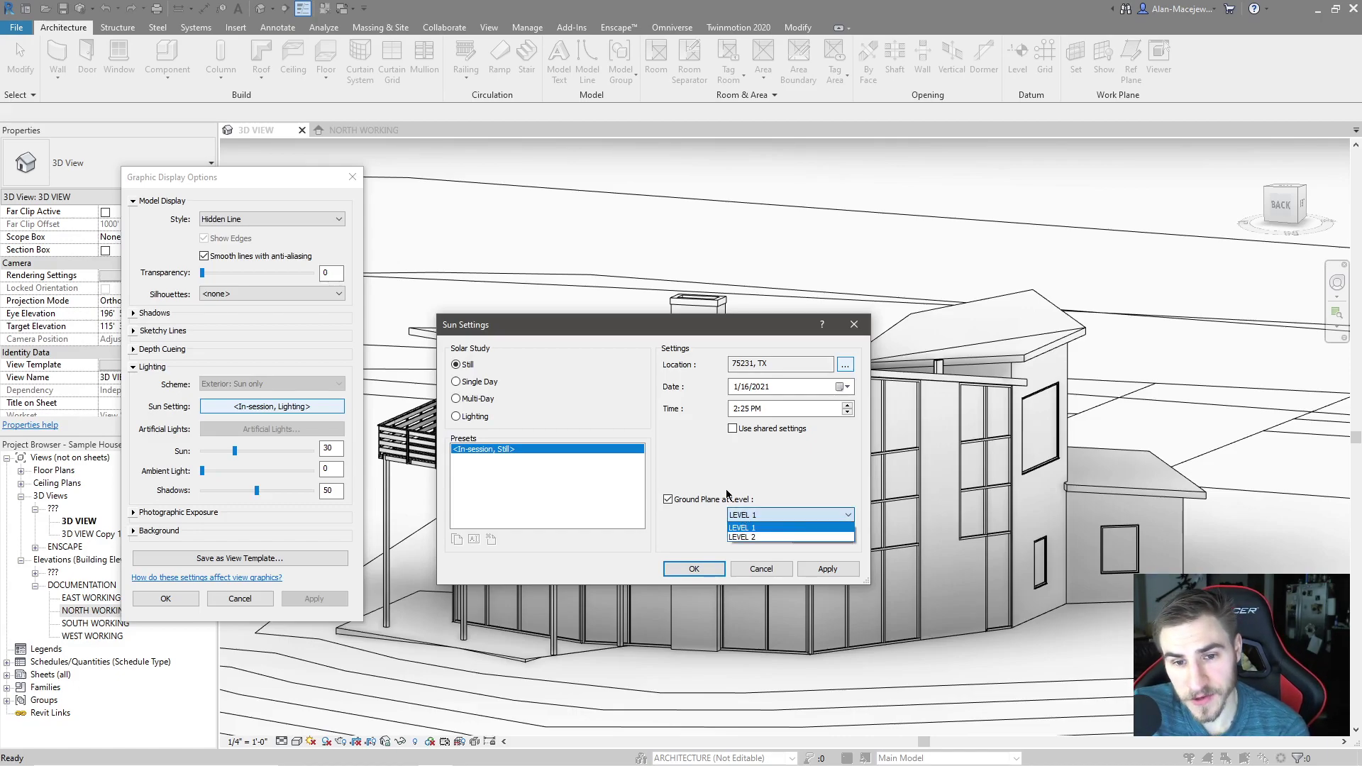
click(751, 479)
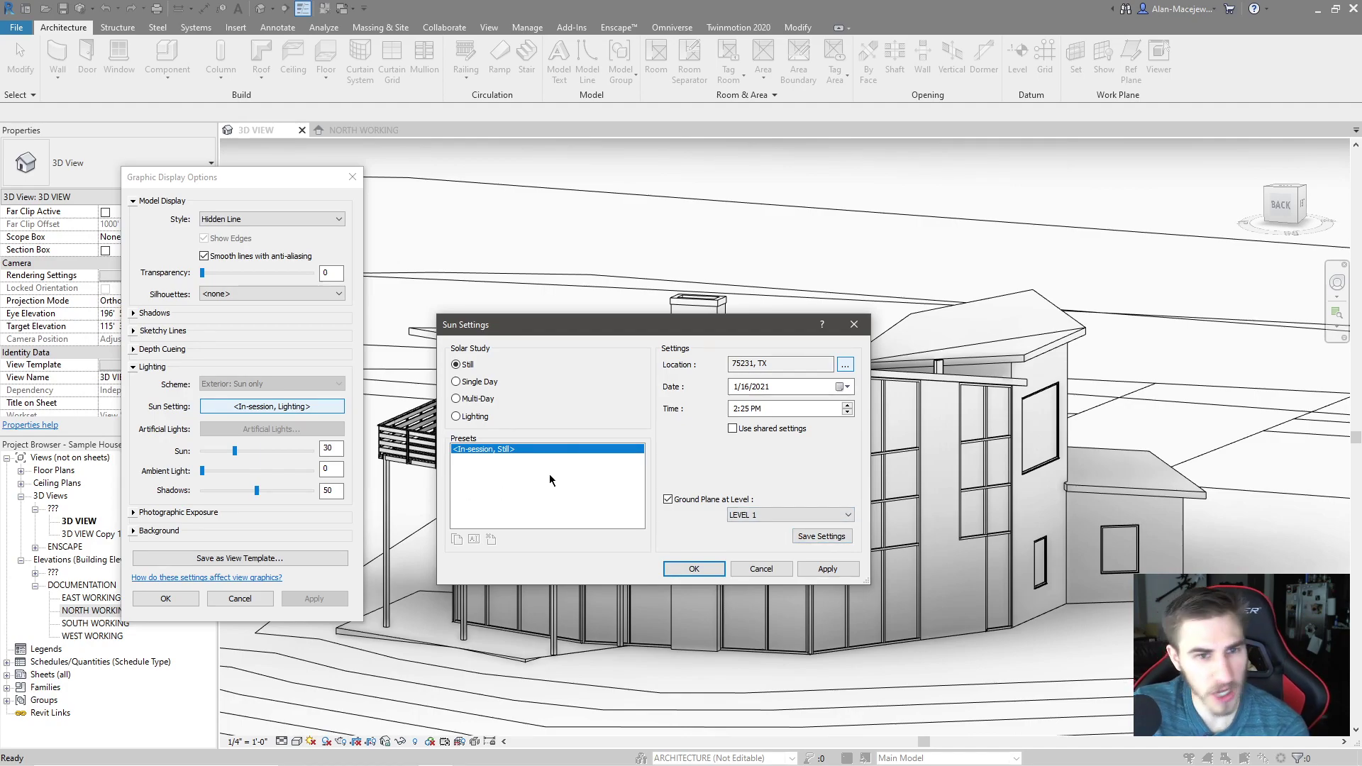
Step: Confirm the sun settings and turn on cast shadows in the 3D view
click(703, 571)
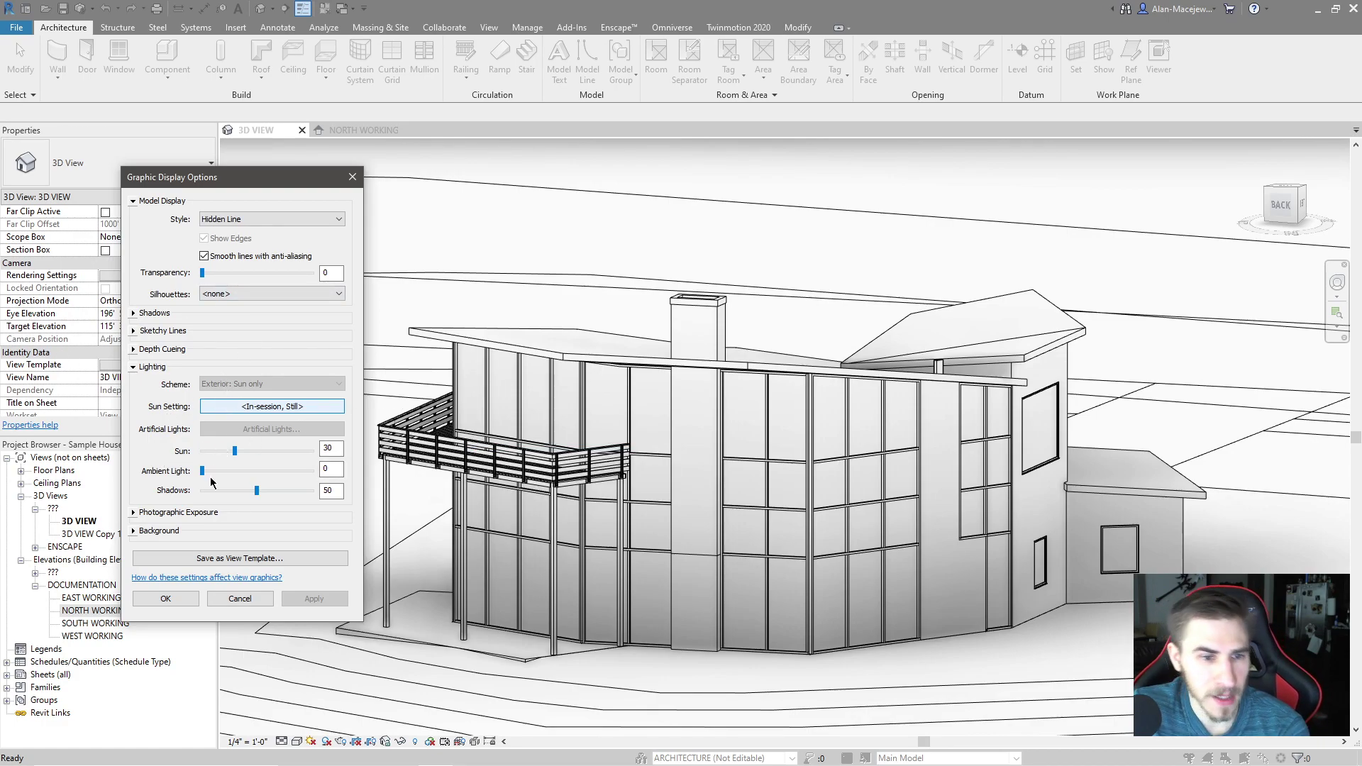
click(154, 313)
click(204, 322)
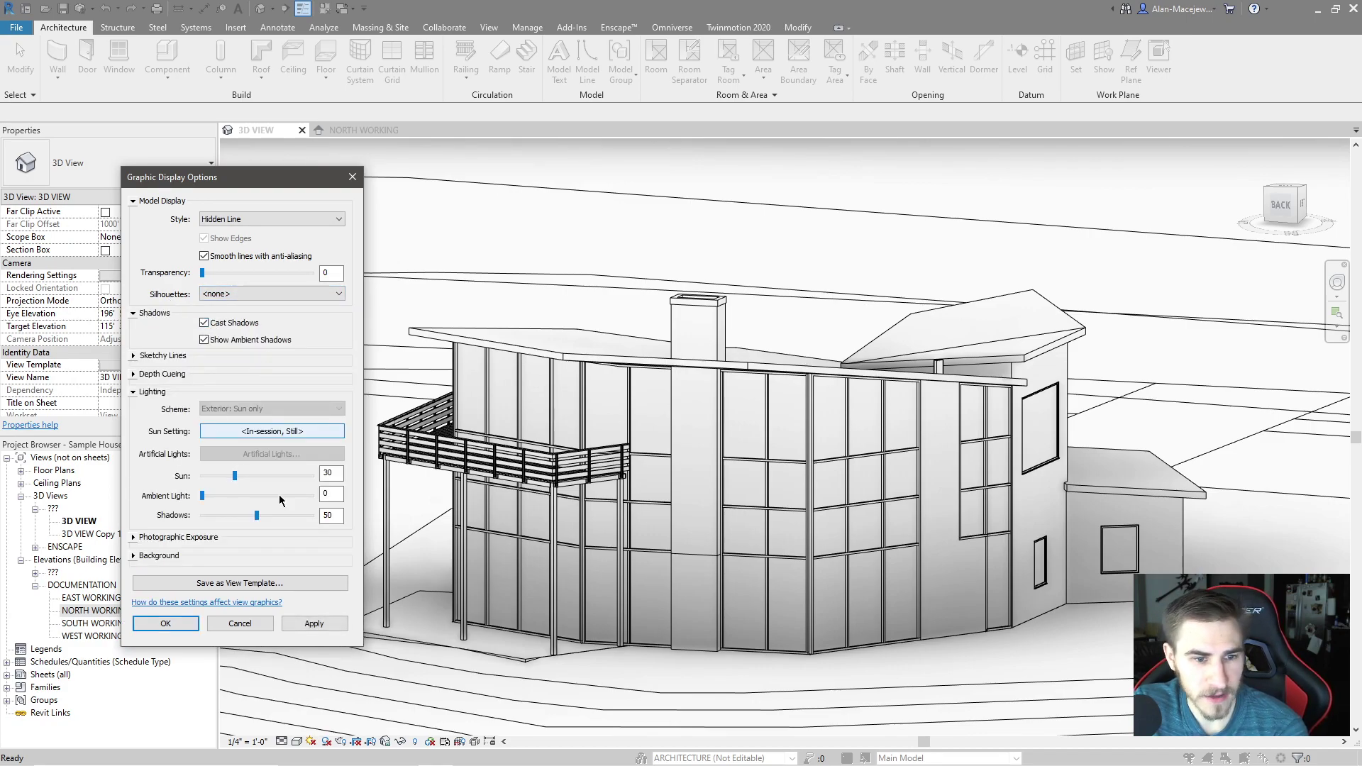
click(314, 623)
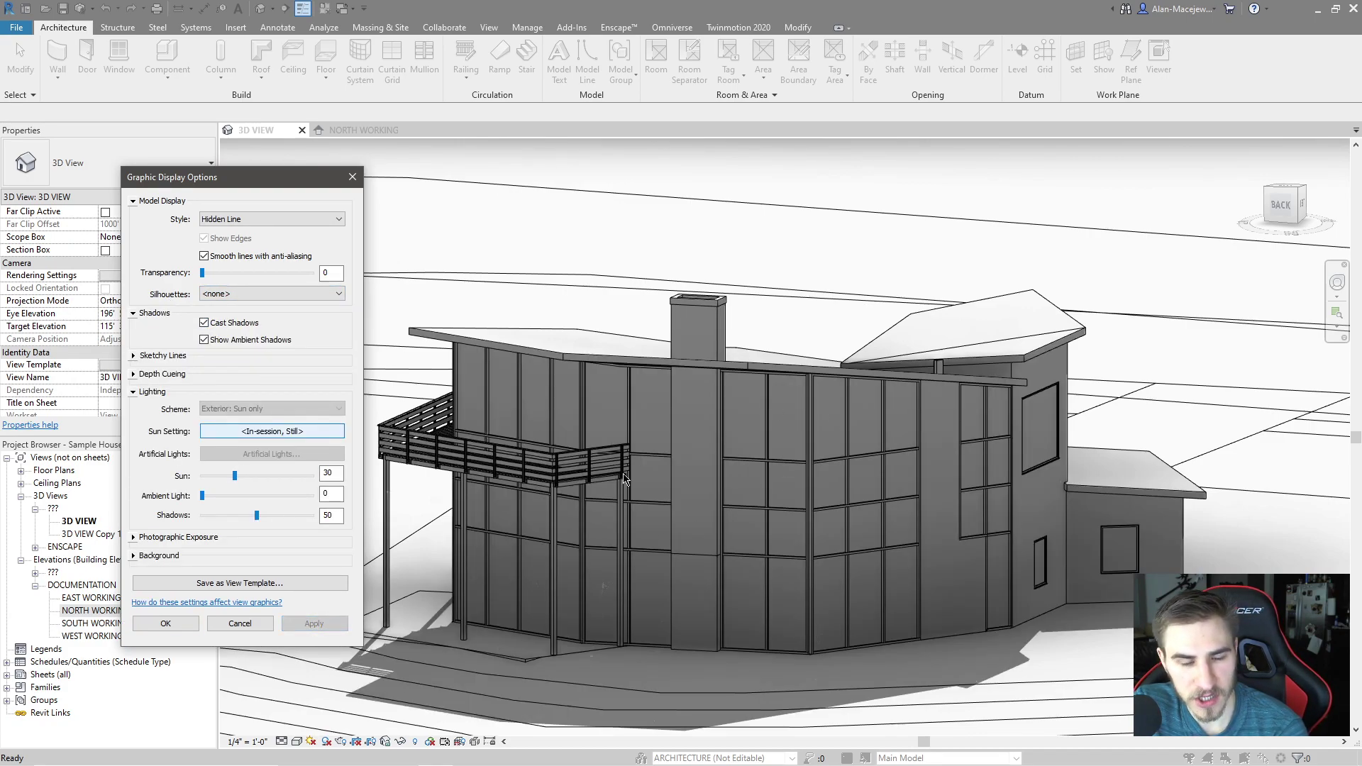
Step: Step the sun time an hour at a time up to 8:25 PM, applying each
click(287, 432)
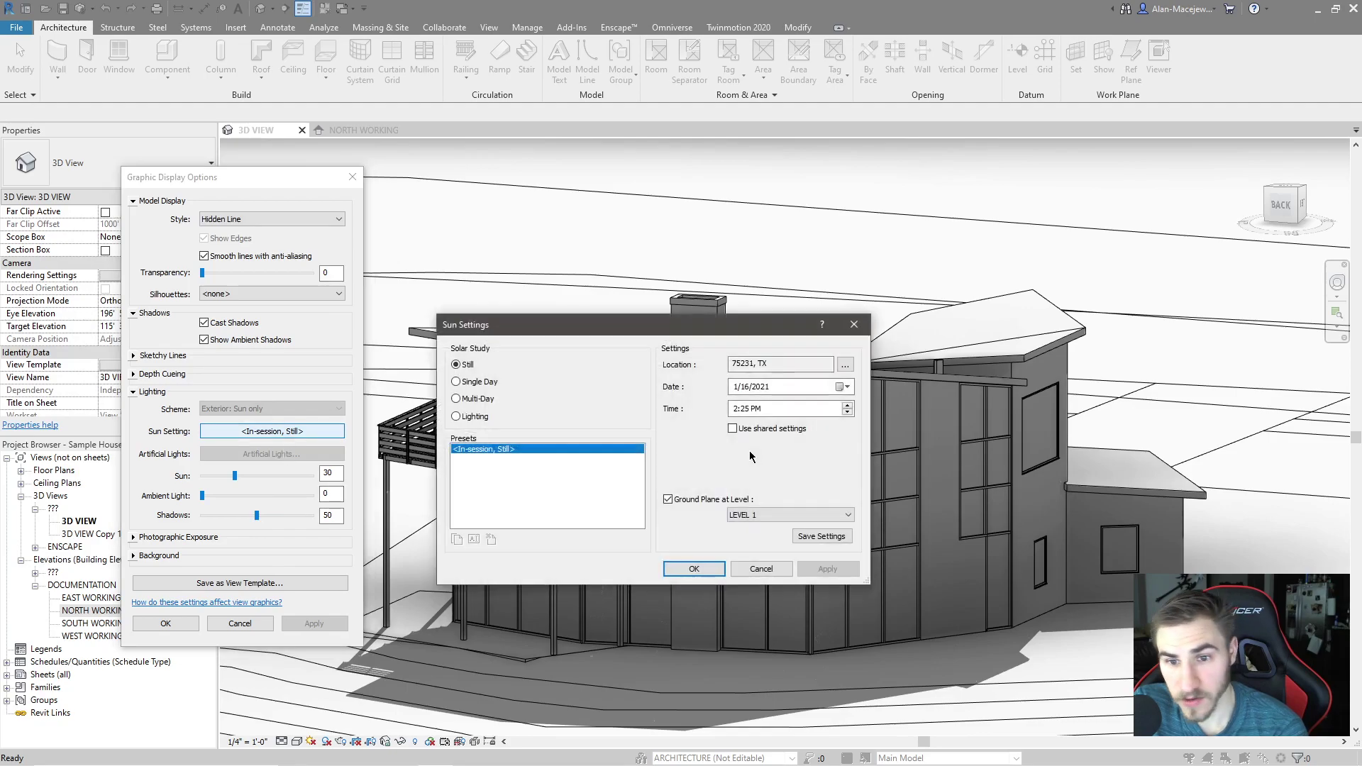
click(811, 411)
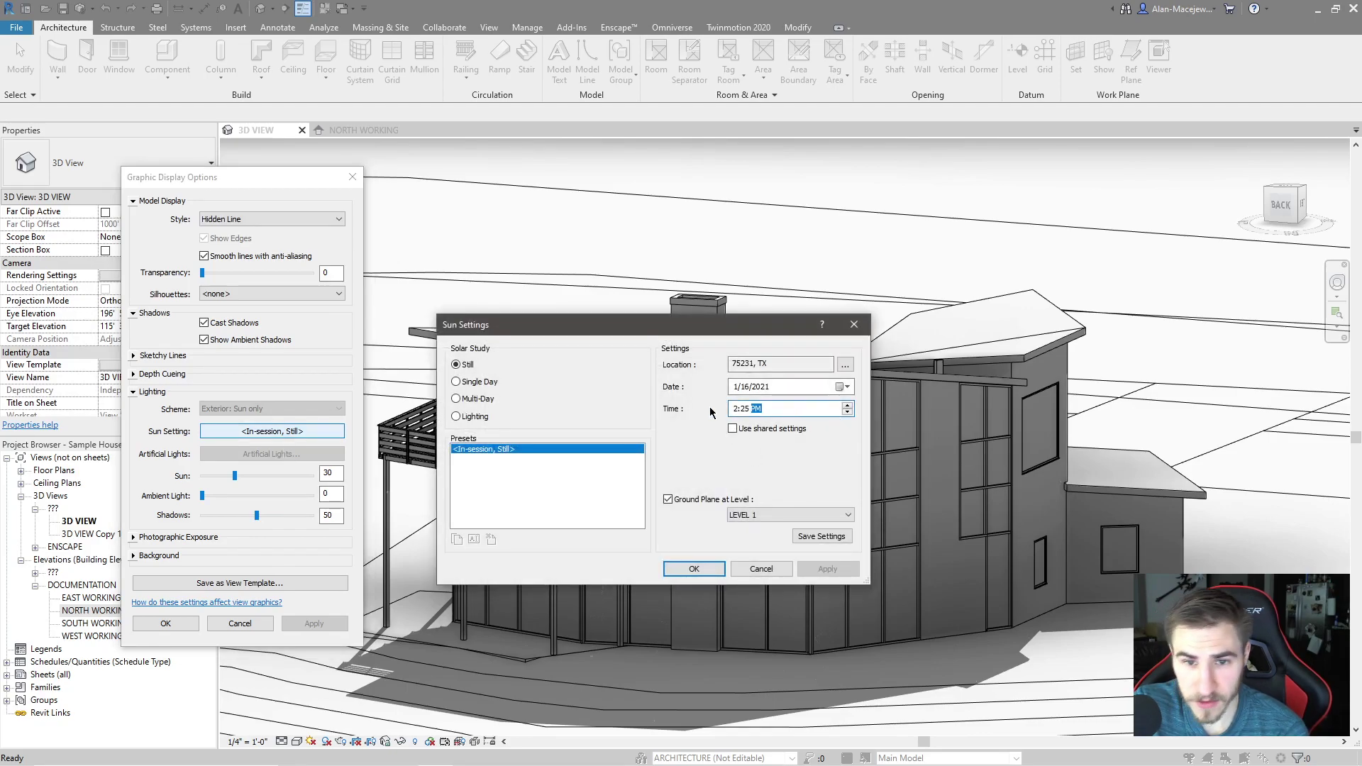
click(846, 406)
click(827, 568)
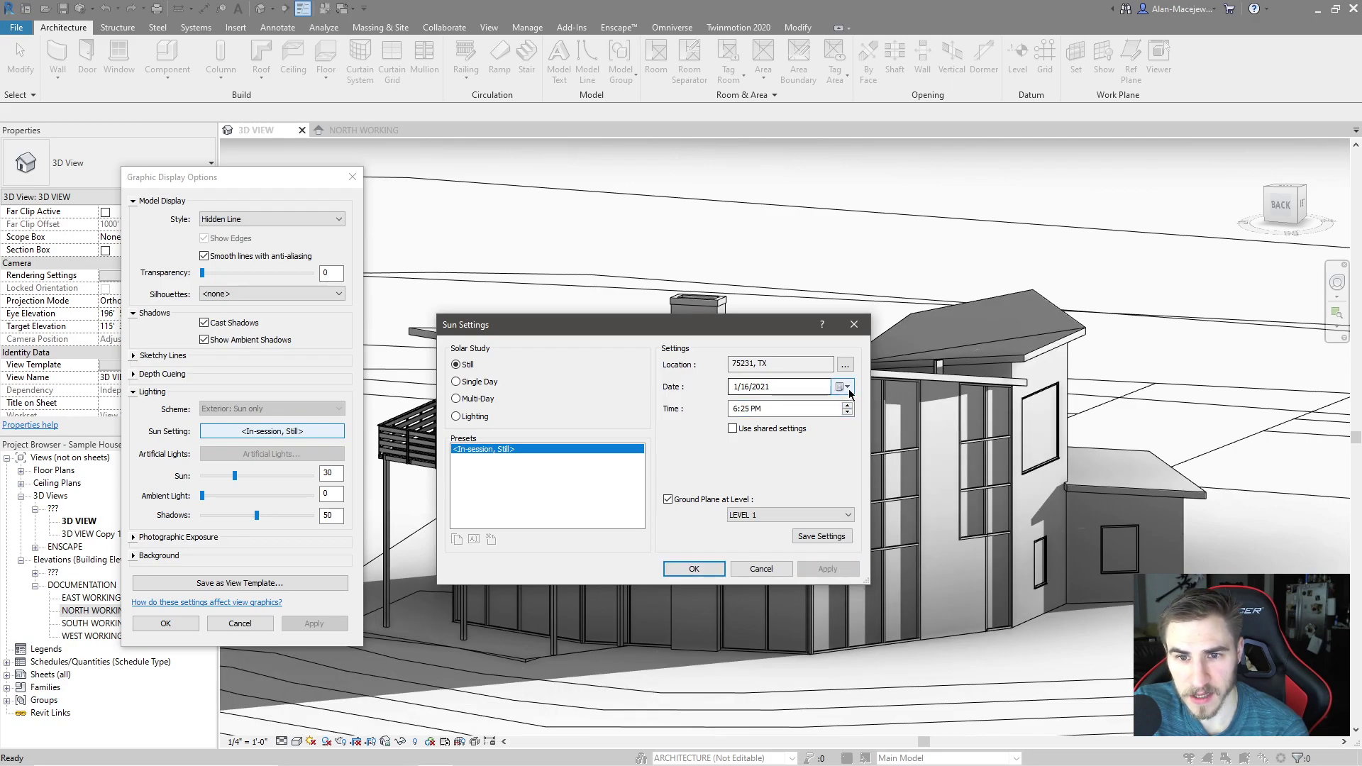
click(780, 414)
click(846, 406)
click(827, 568)
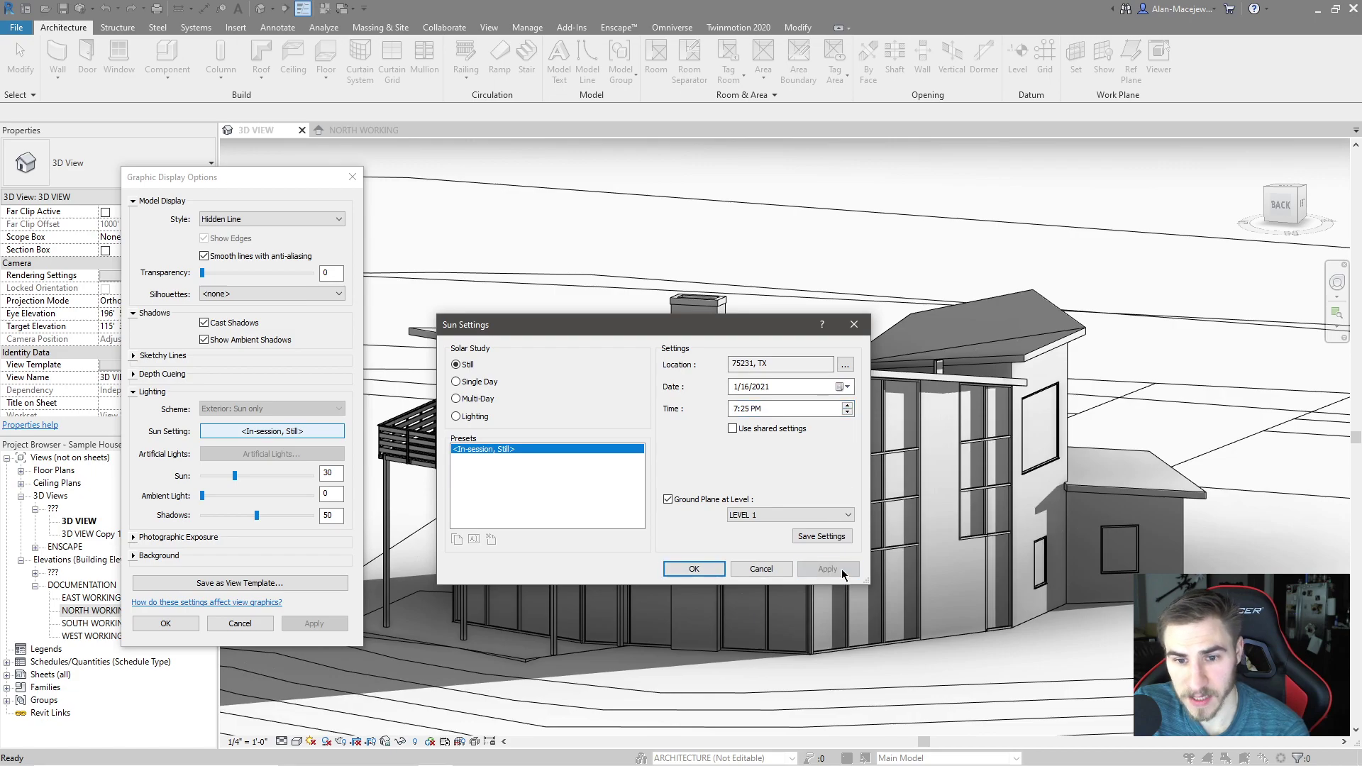
click(847, 406)
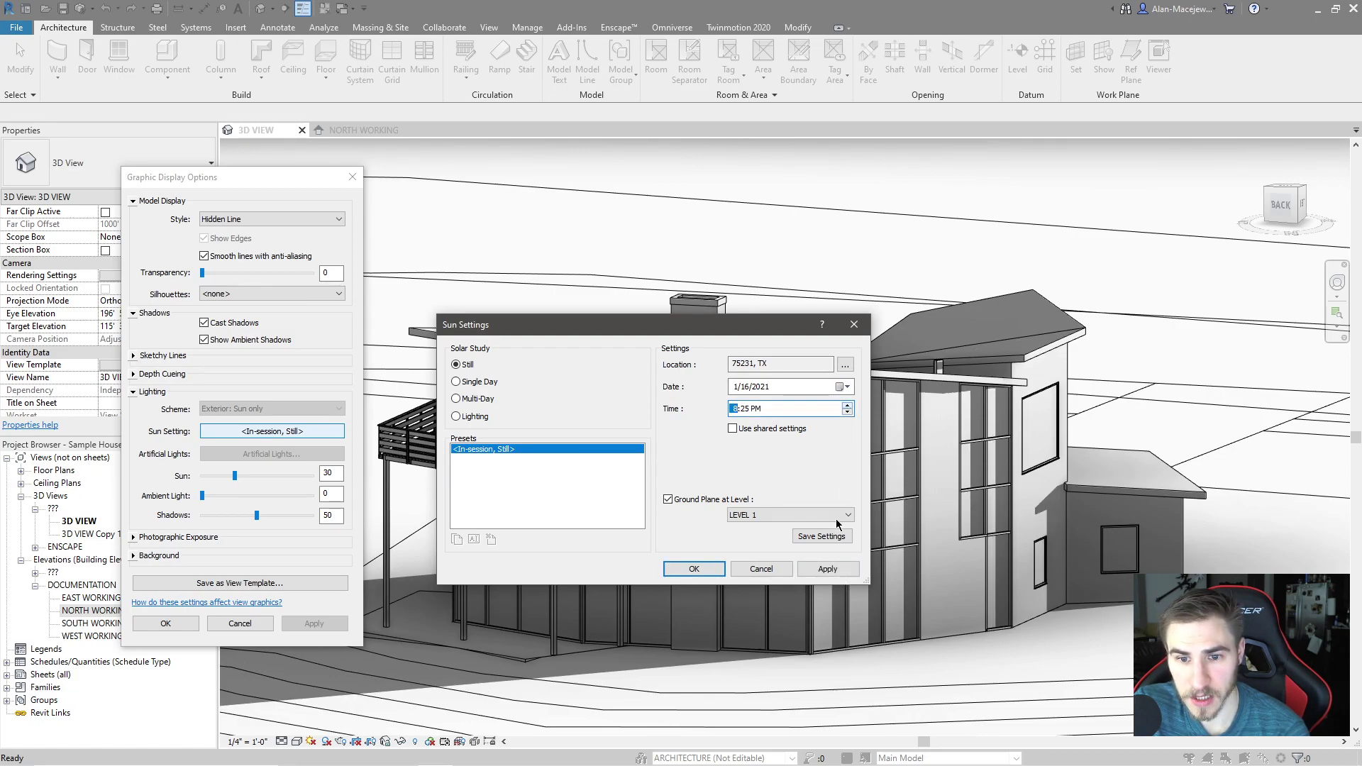
click(827, 568)
click(694, 569)
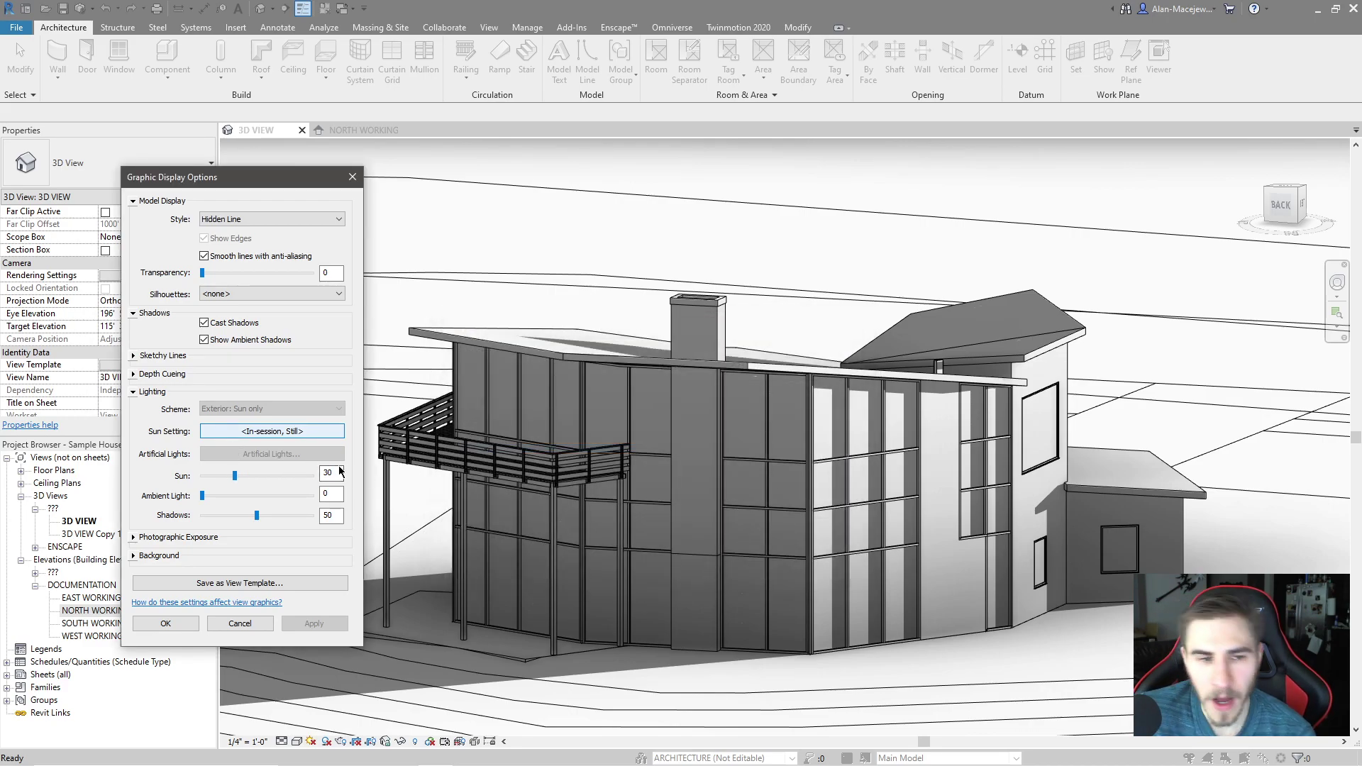
Step: Try sun intensities of 20 and then 12, applying each
drag(234, 476, 202, 480)
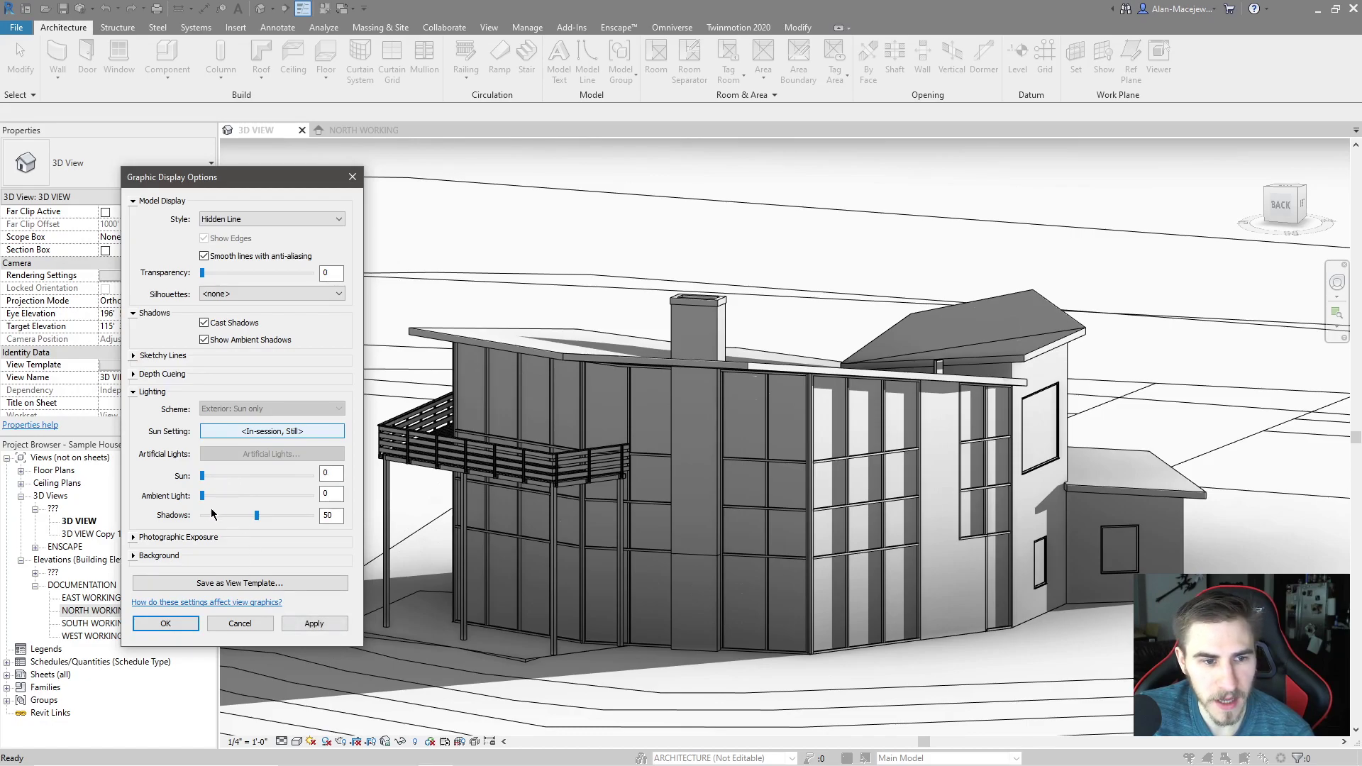
click(221, 476)
click(315, 623)
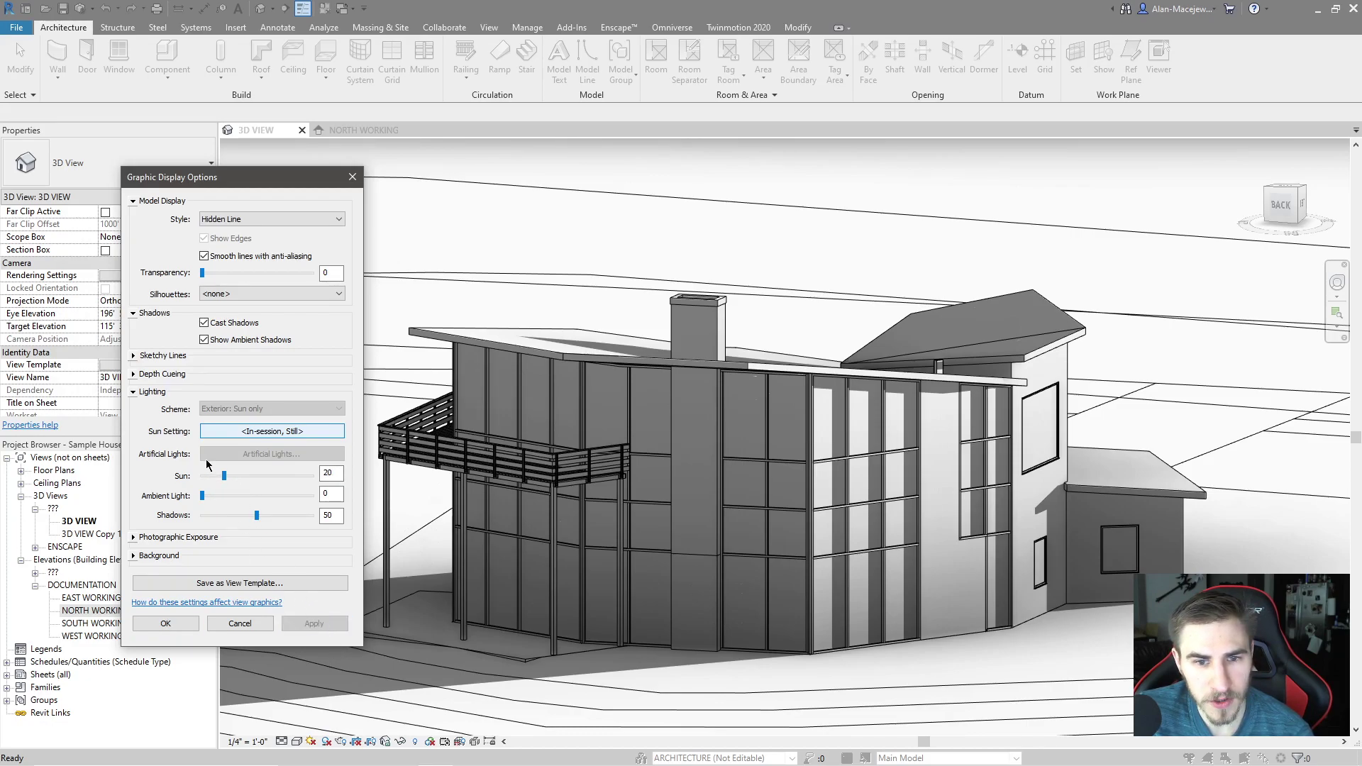
drag(224, 476, 215, 477)
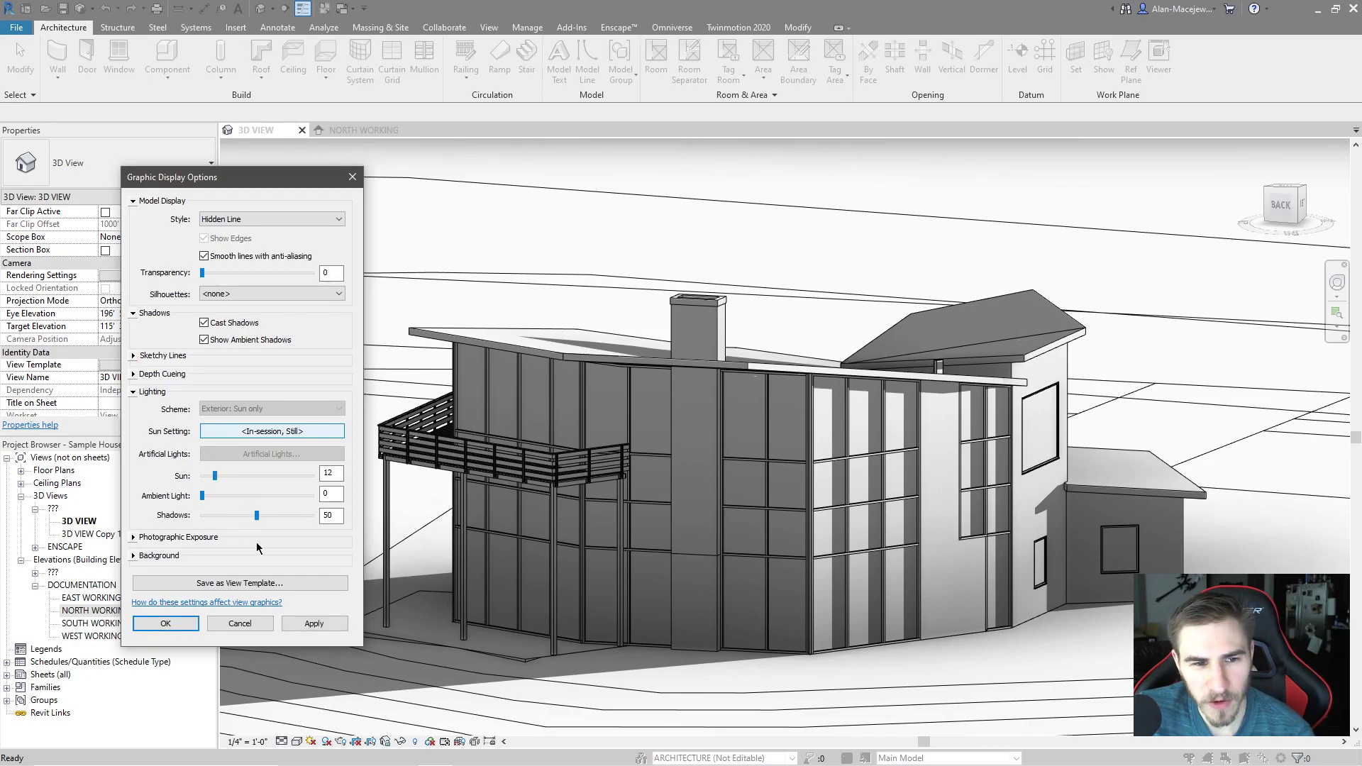
click(314, 629)
Step: Switch the display style to Realistic, after briefly trying Consistent Colors
click(271, 220)
click(249, 260)
click(247, 221)
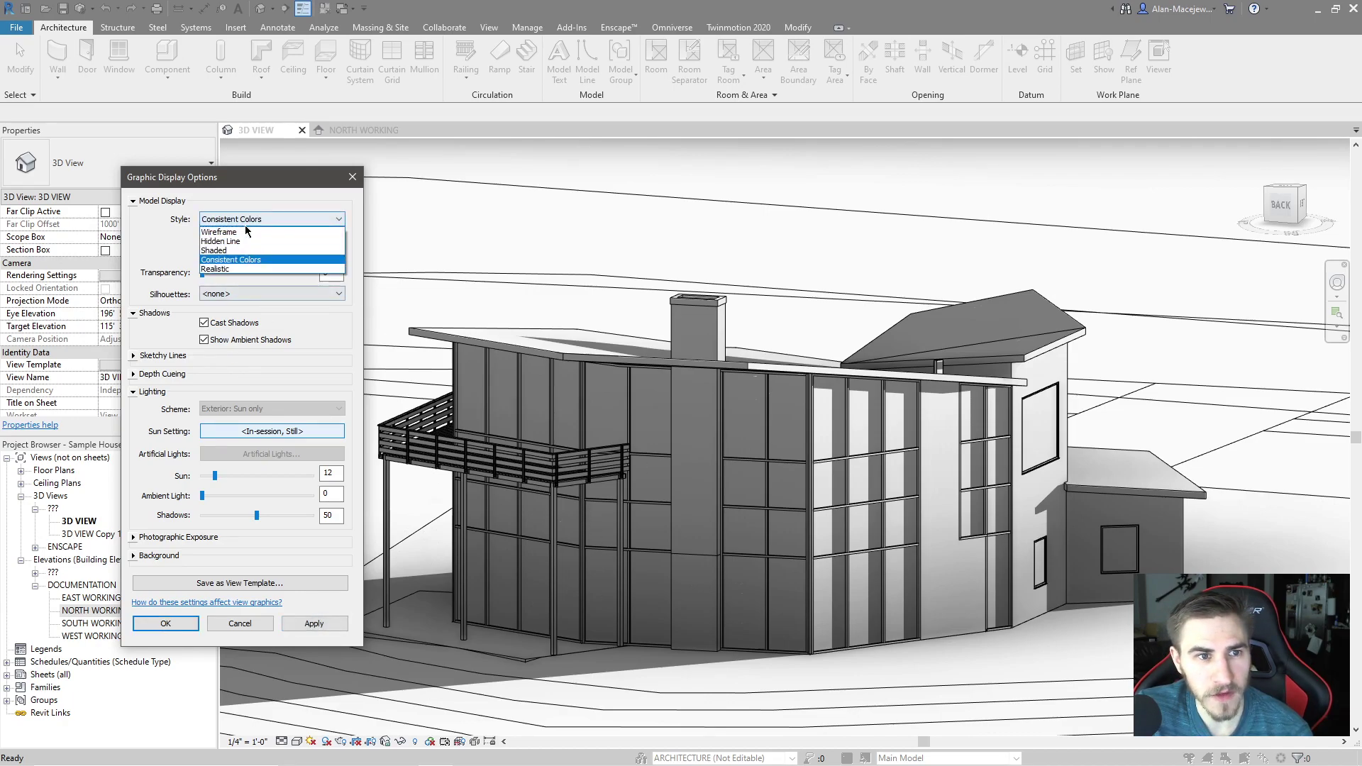
click(246, 269)
click(314, 624)
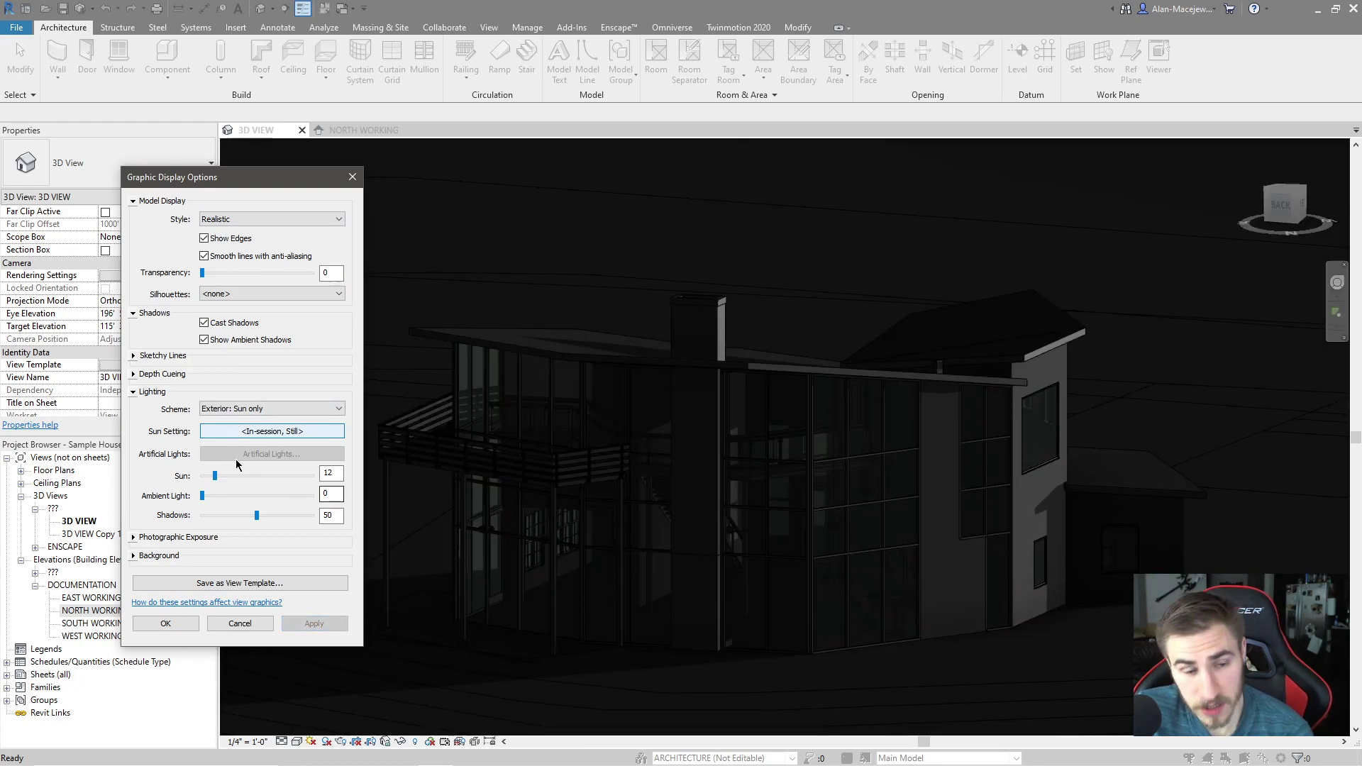
Step: Raise the sun intensity to 29 and then 49, applying each
drag(215, 476, 235, 484)
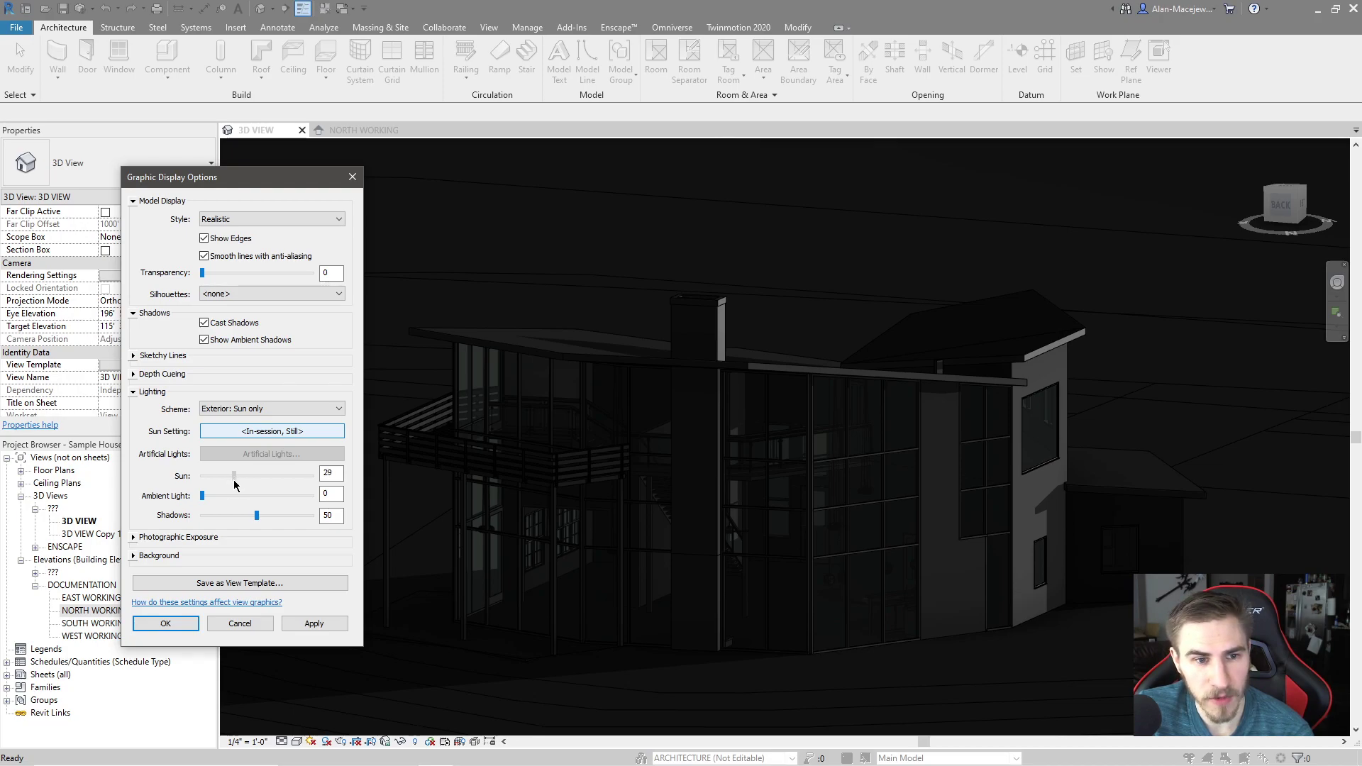
click(315, 624)
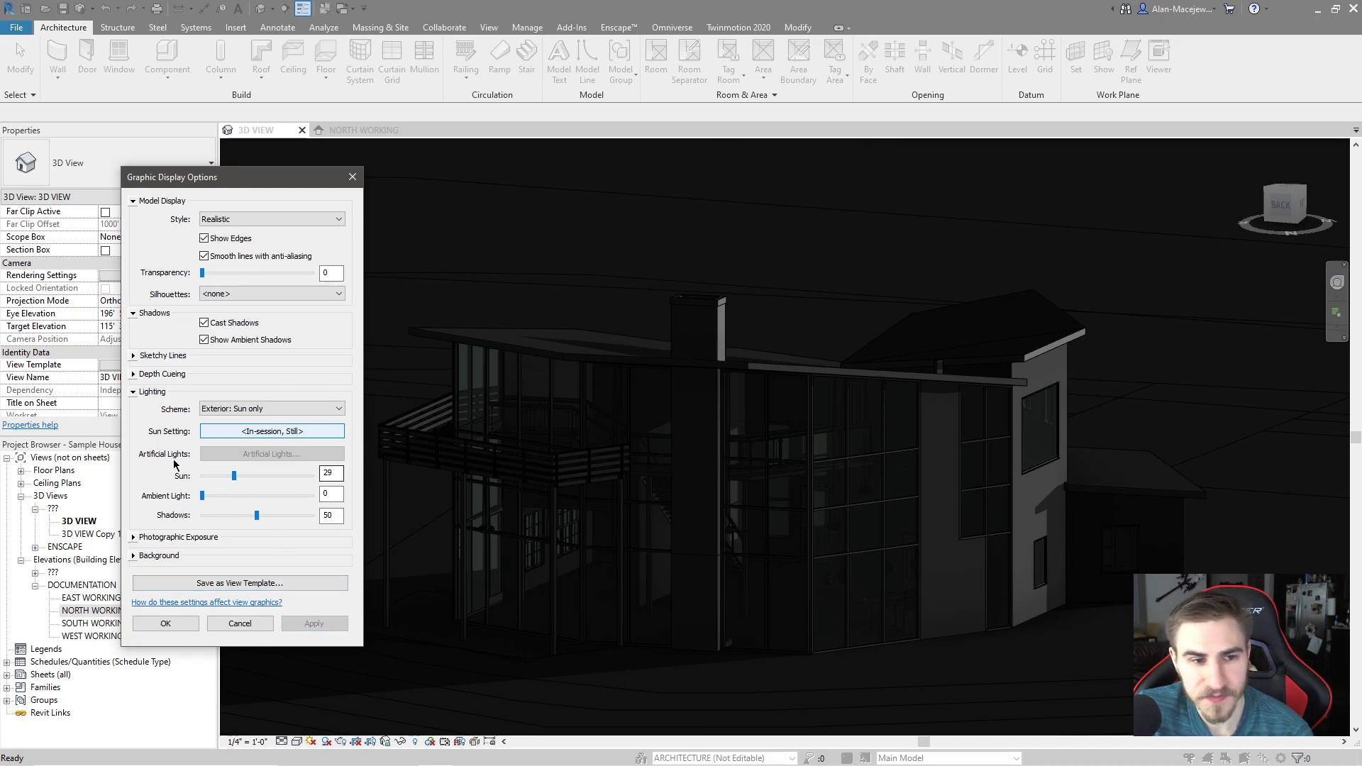
drag(234, 476, 255, 476)
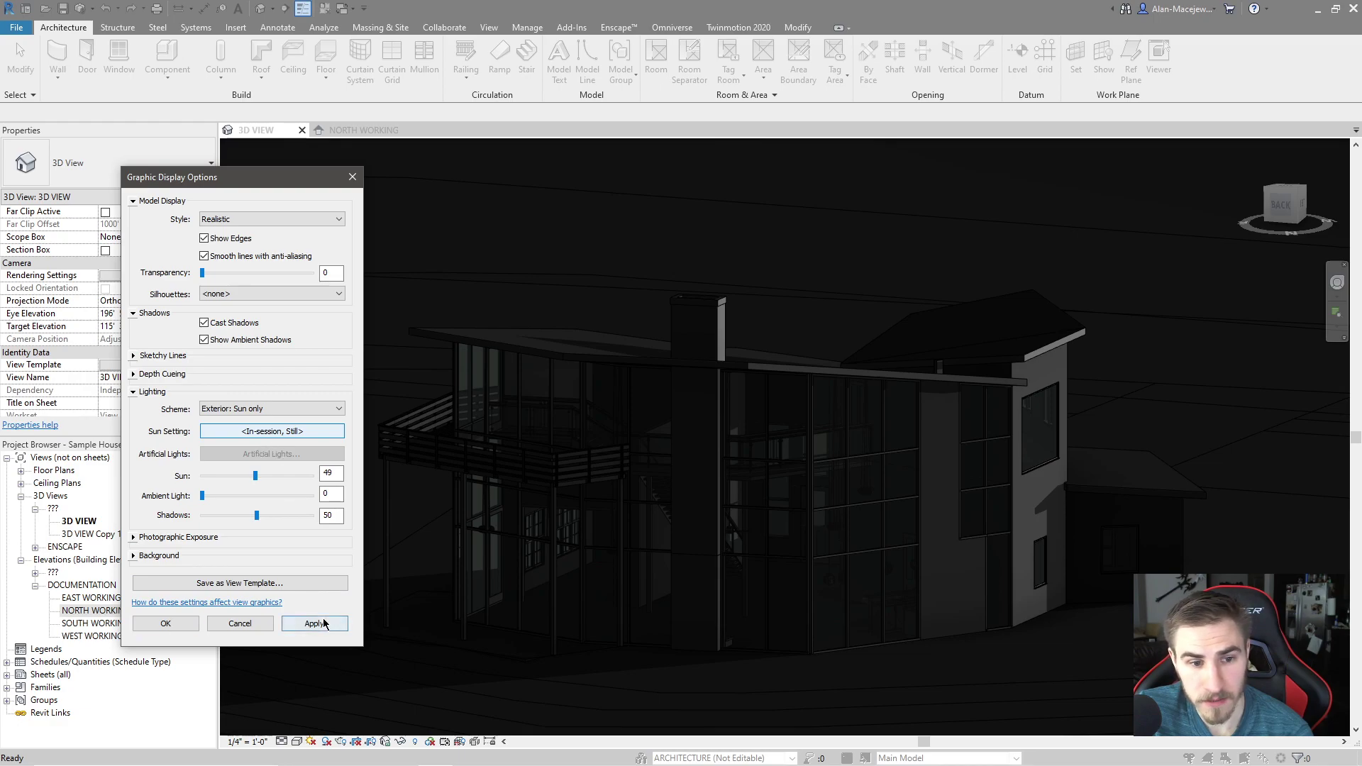
click(323, 623)
Step: Set the sun time to 12:25 PM in Sun Settings
click(305, 432)
click(734, 409)
text(12:25 PM)
click(828, 571)
click(693, 570)
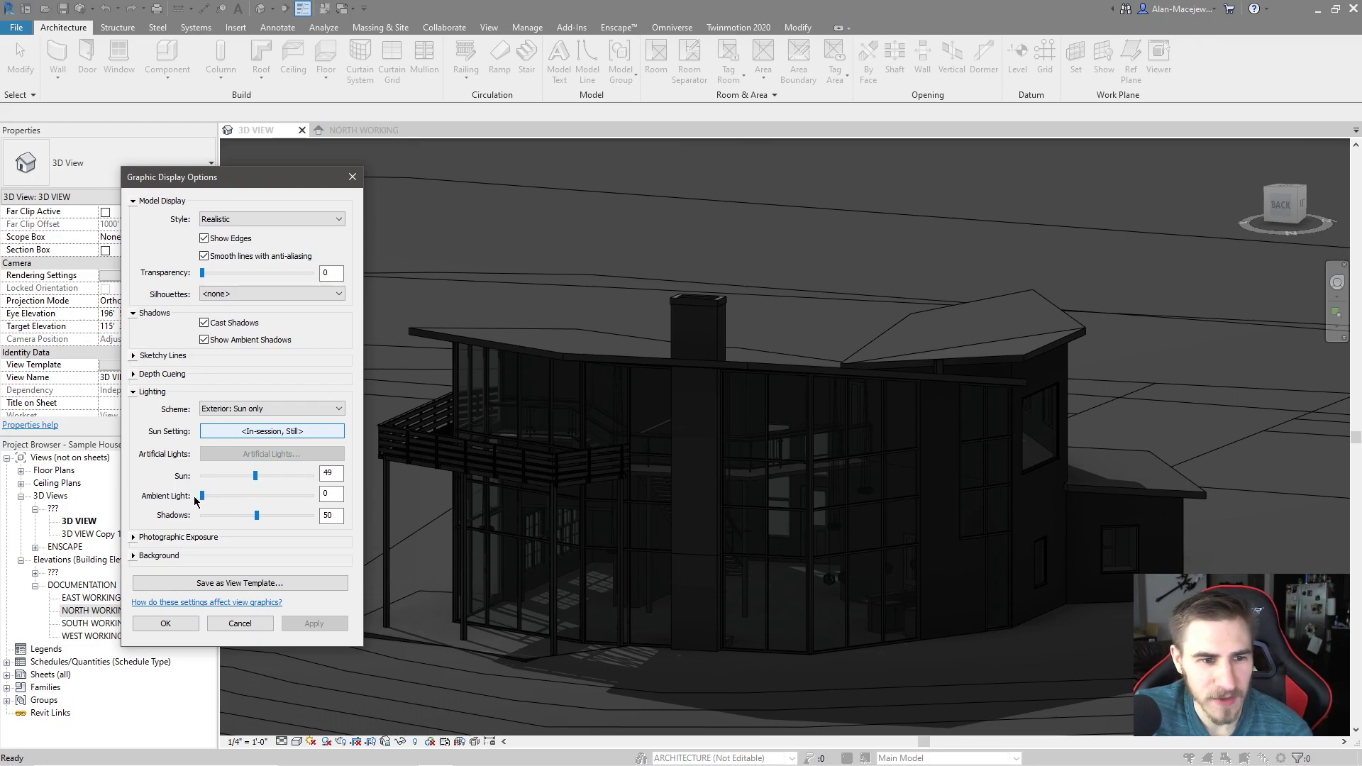
Step: Raise ambient light to 50, then 77, and return the style to Hidden Line
drag(202, 497, 256, 496)
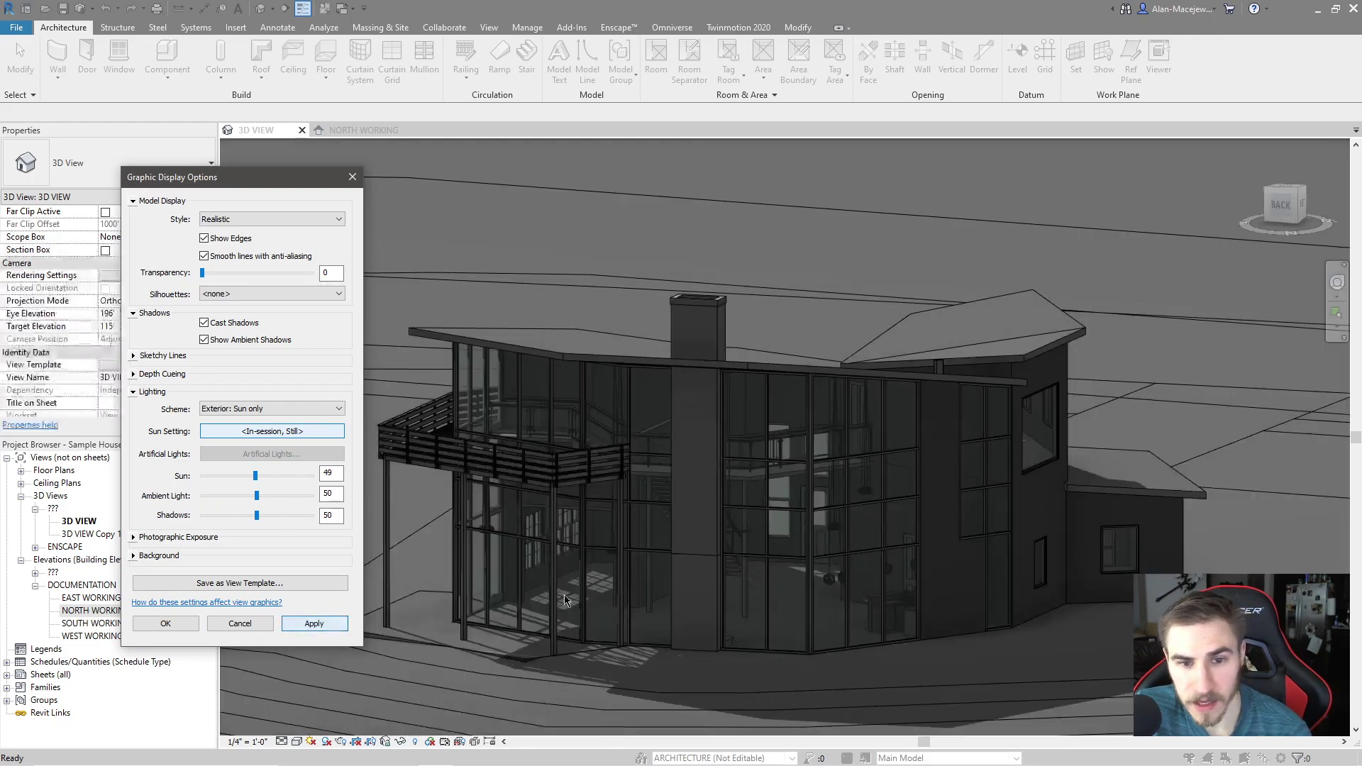
click(314, 623)
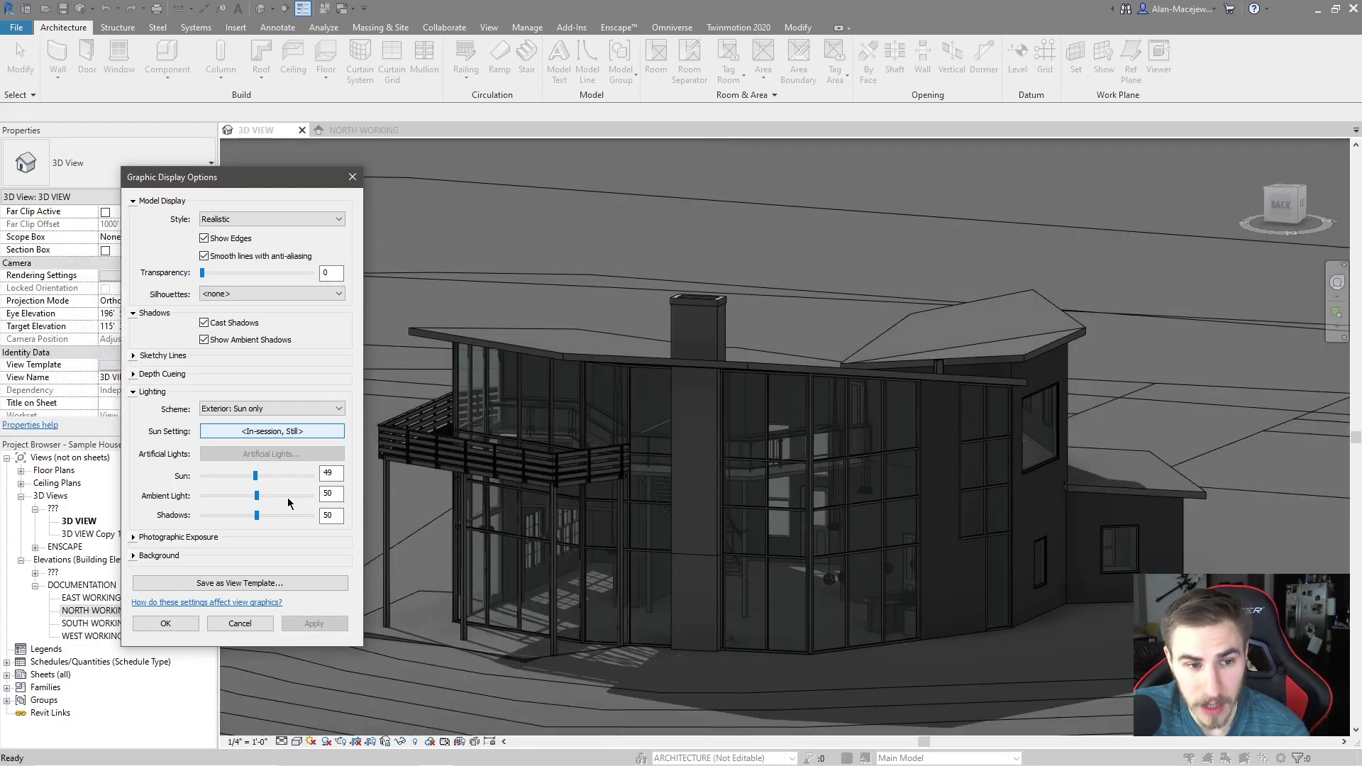
drag(256, 496, 286, 496)
click(314, 622)
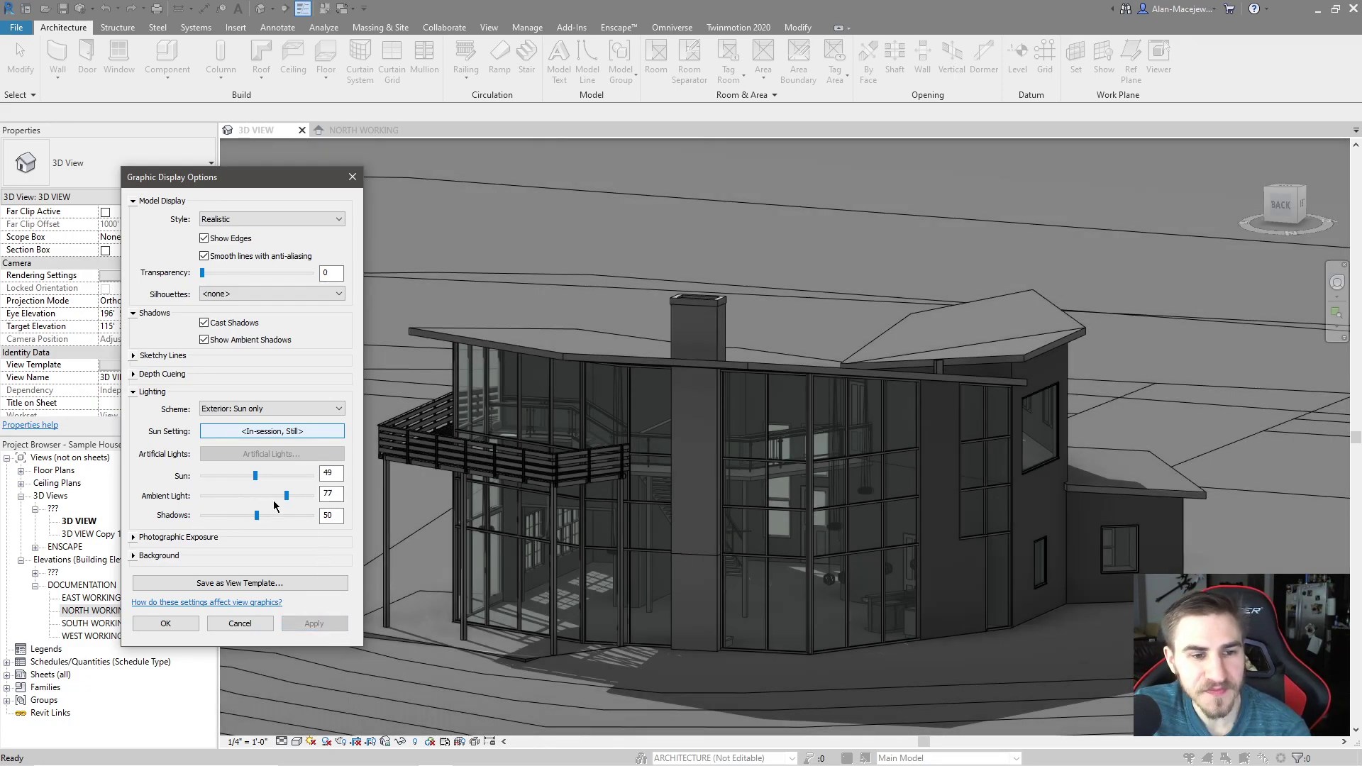
click(249, 220)
click(234, 240)
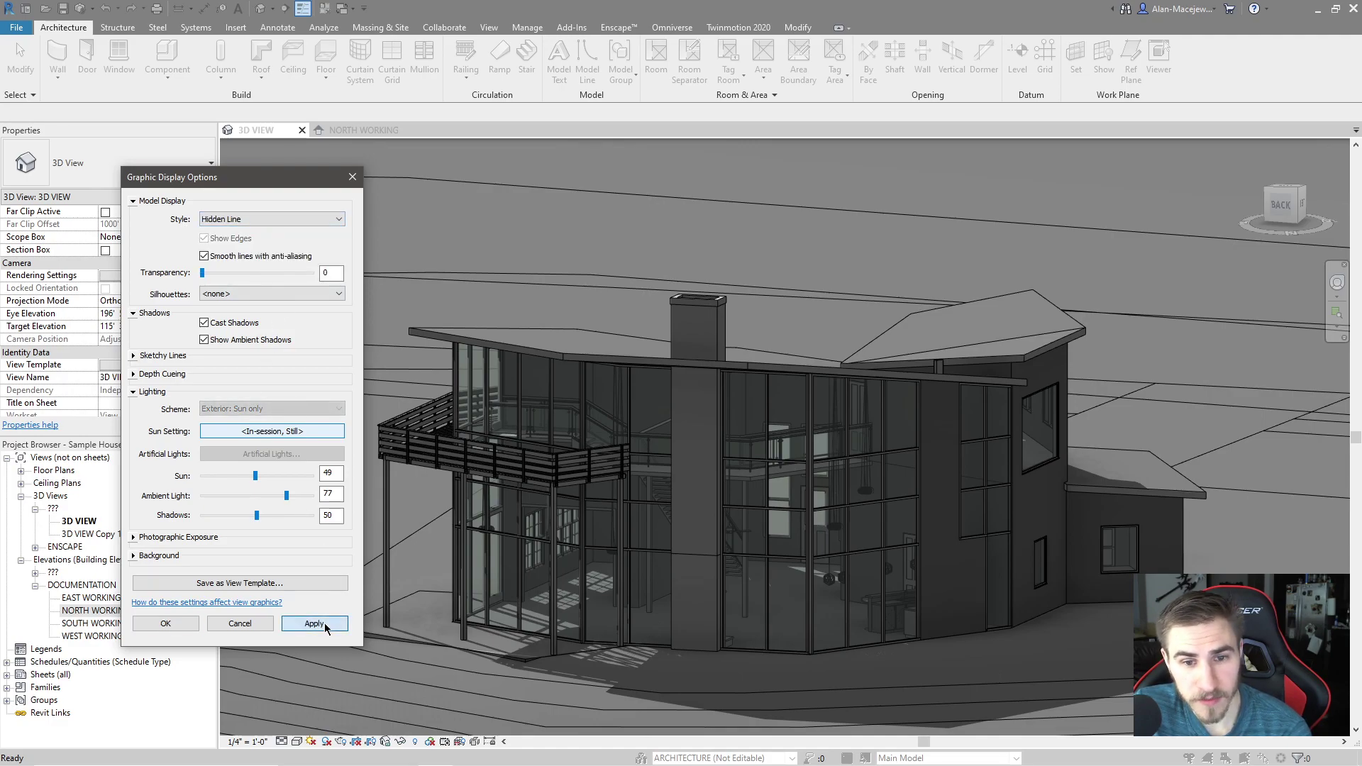
Step: Turn ambient light back down to 0 and apply it
click(325, 625)
drag(287, 495, 202, 496)
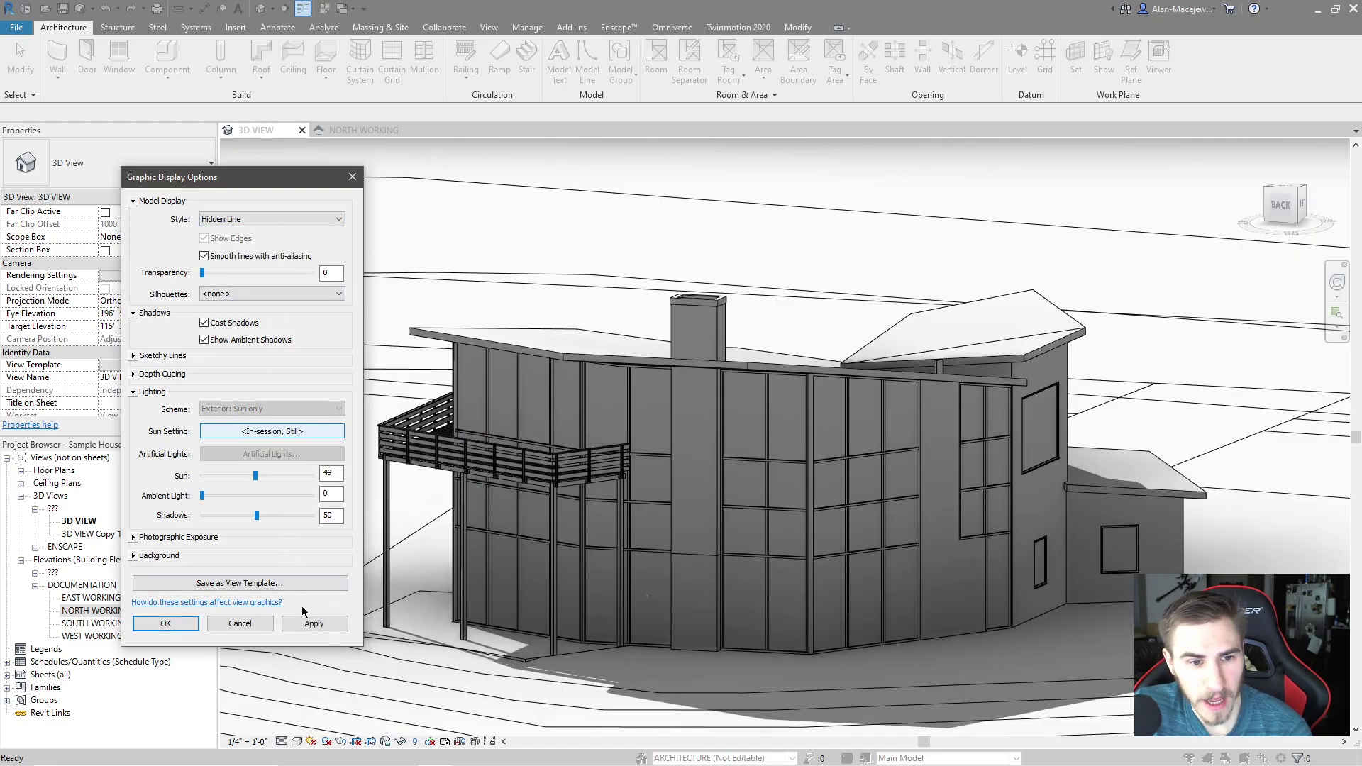
click(310, 627)
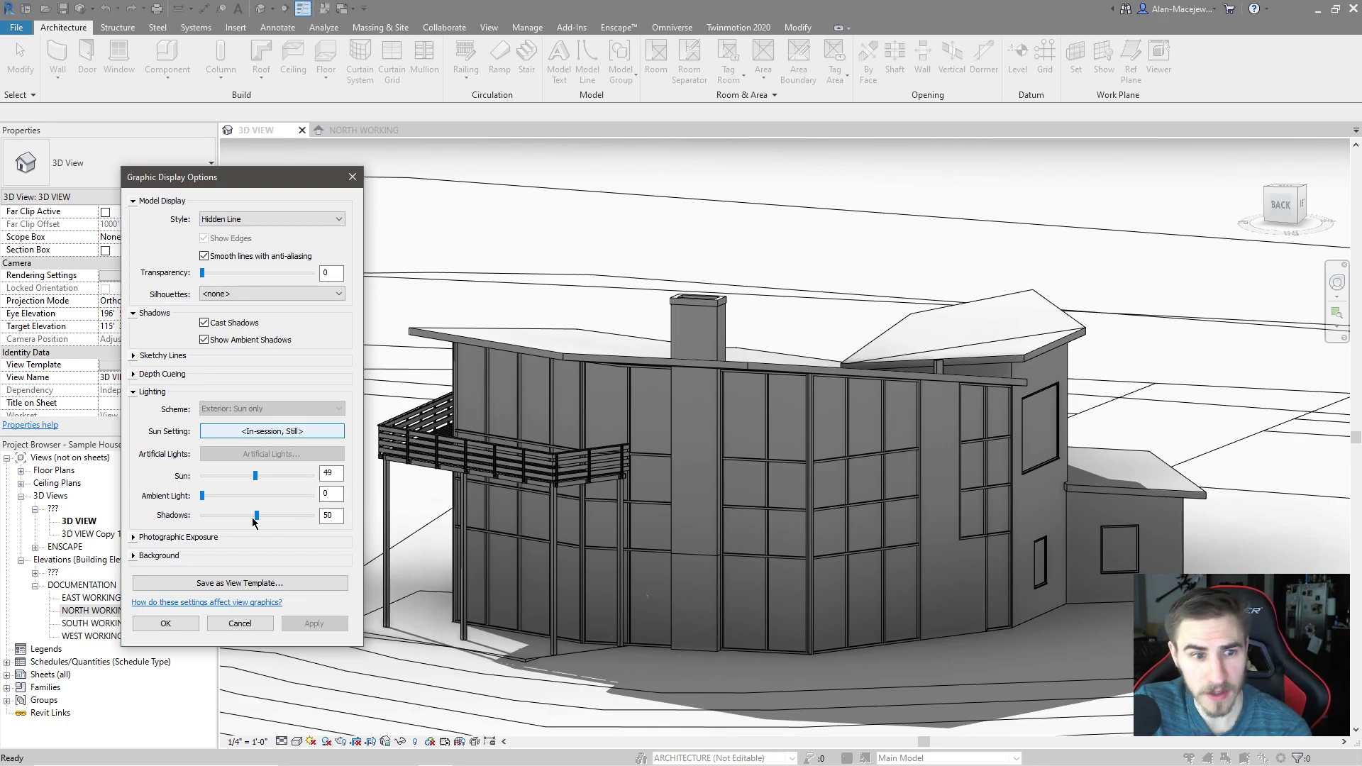
Step: Try shadow intensities of 74, 100 and 20, applying each one
drag(257, 519, 313, 516)
click(321, 624)
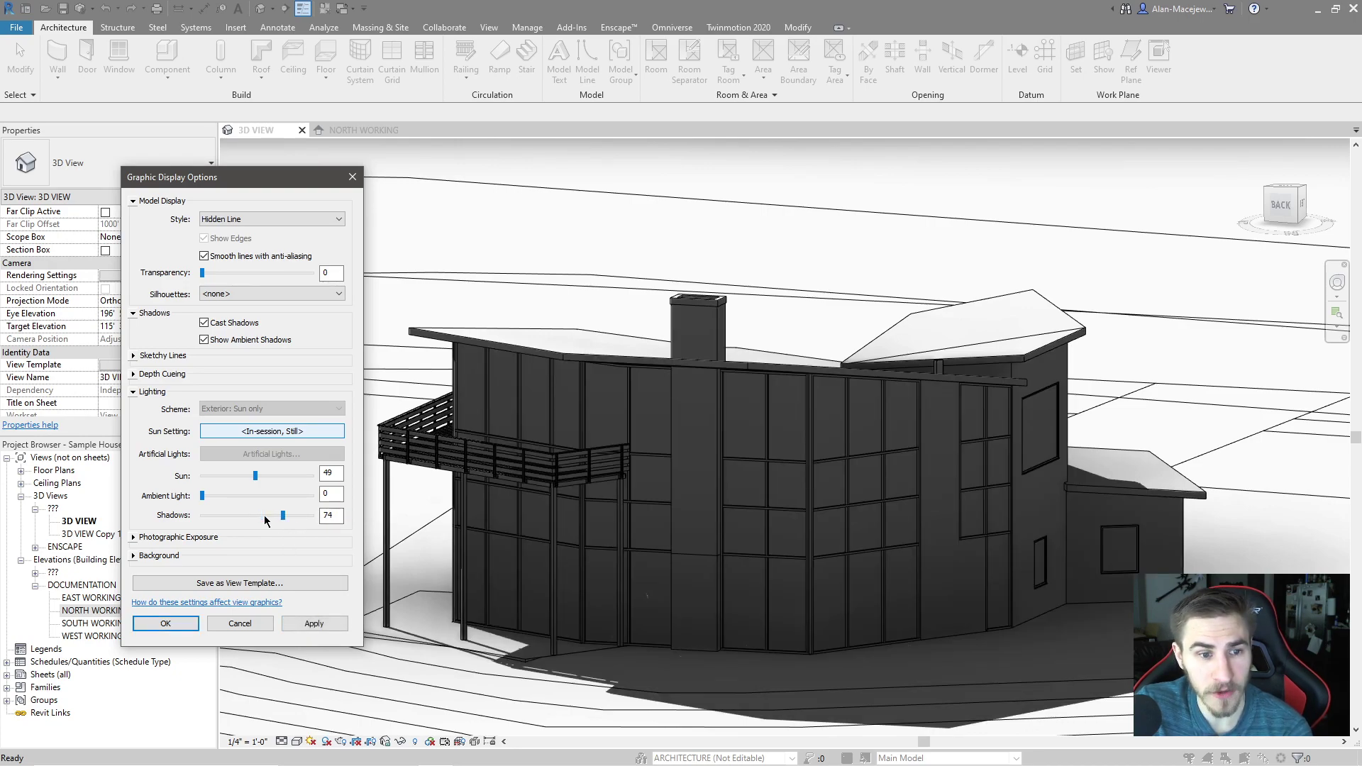
click(337, 619)
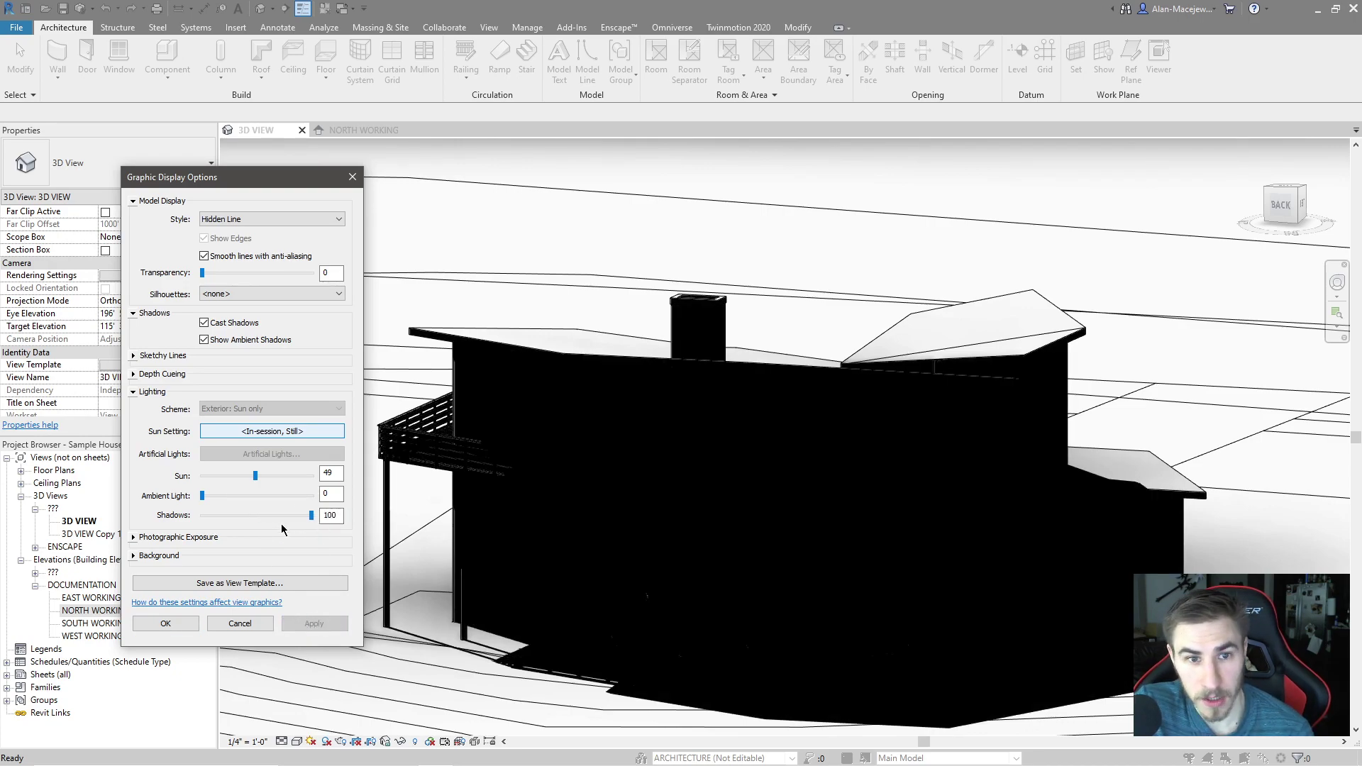
drag(310, 516, 226, 530)
click(317, 624)
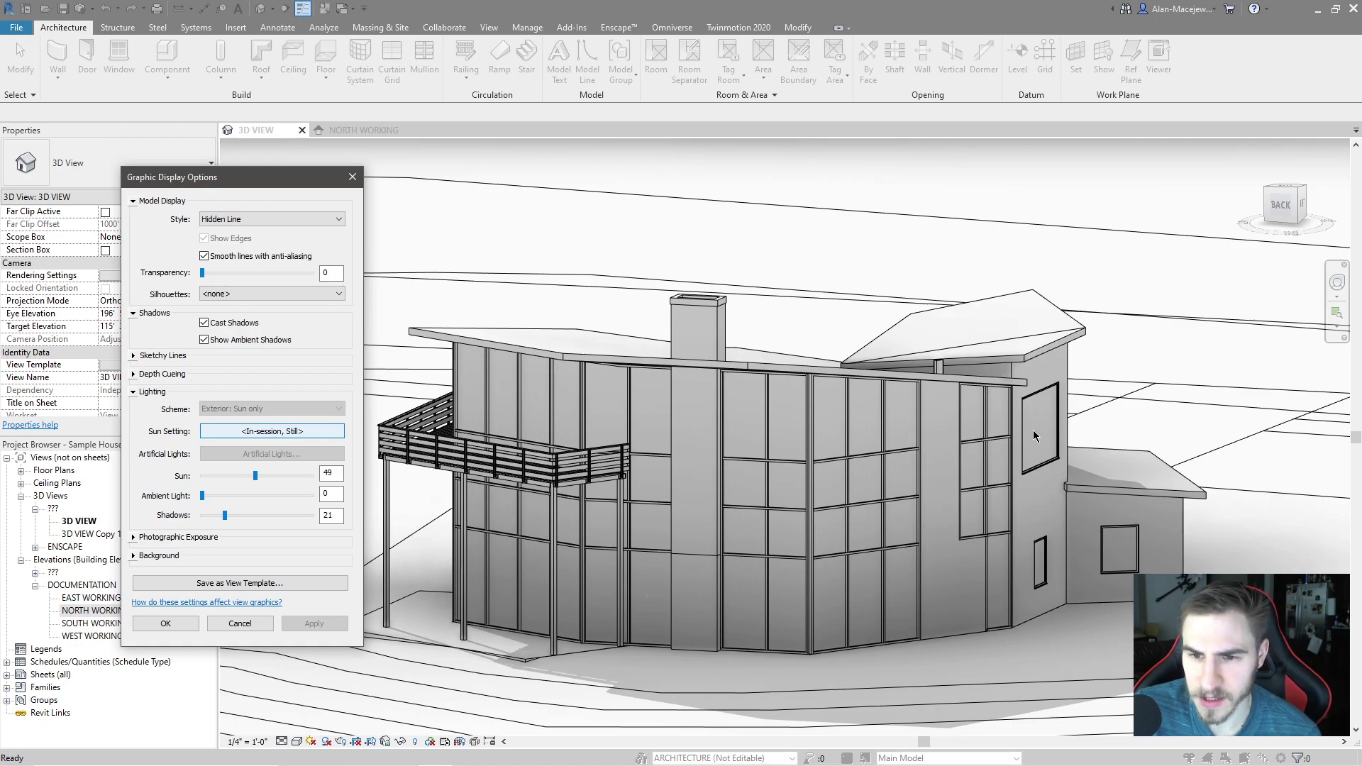
Step: Set shadow intensity to 10, then 15, and move from Lighting to Photographic Exposure
double_click(330, 513)
text(10)
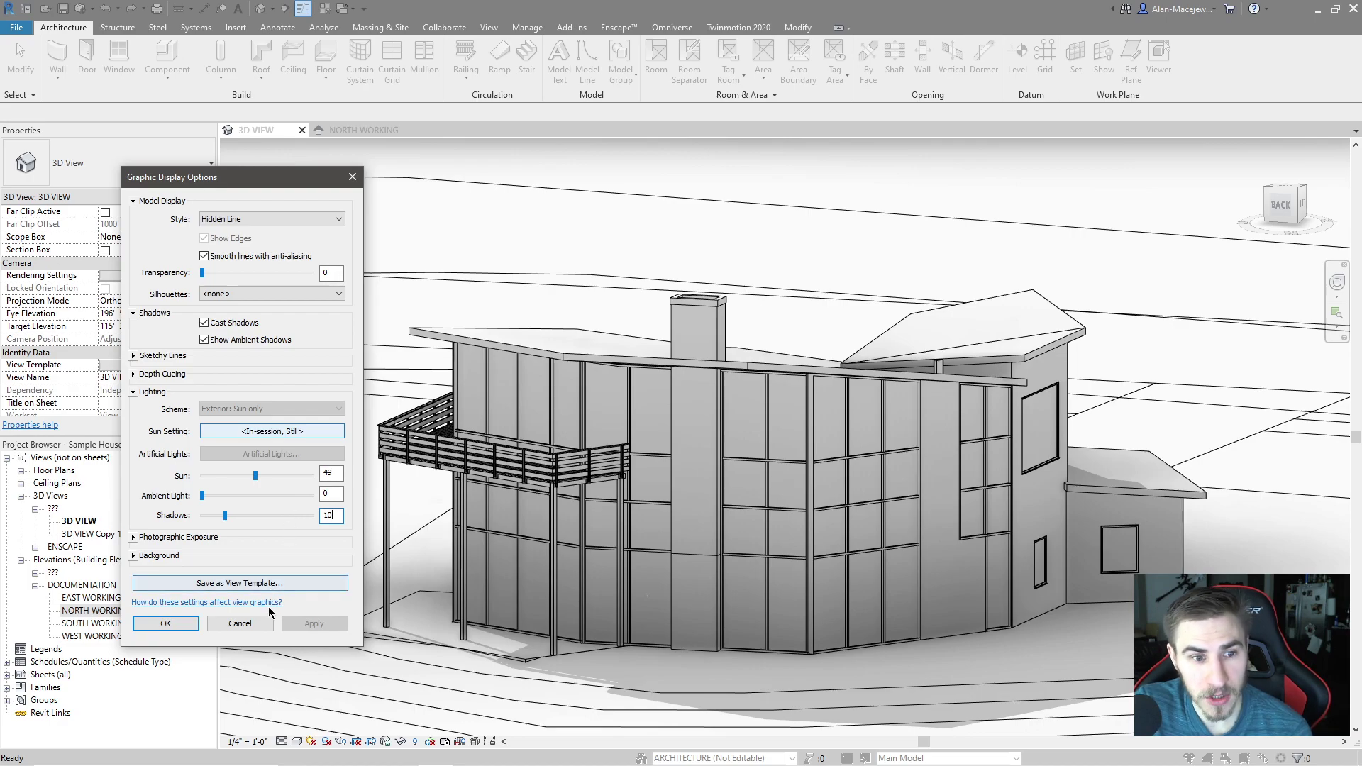
click(314, 624)
click(315, 627)
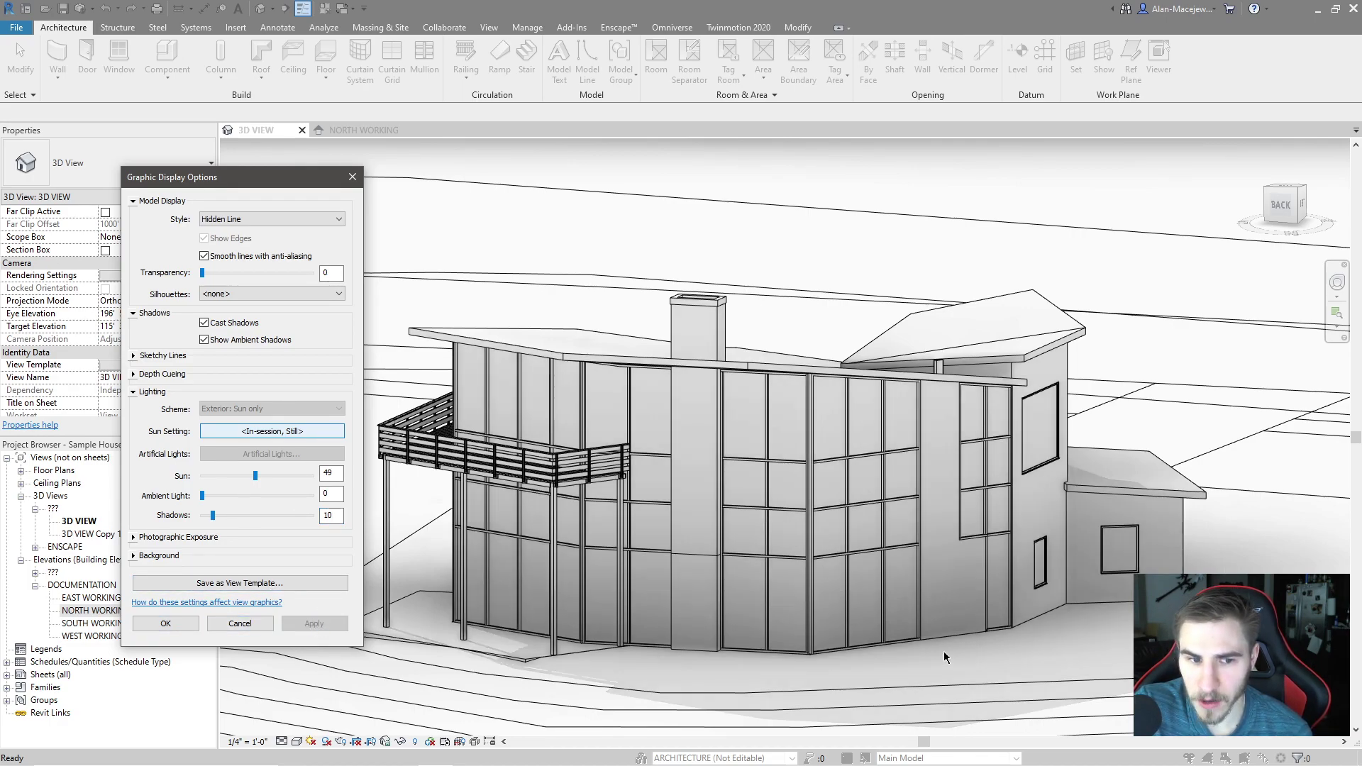
double_click(339, 517)
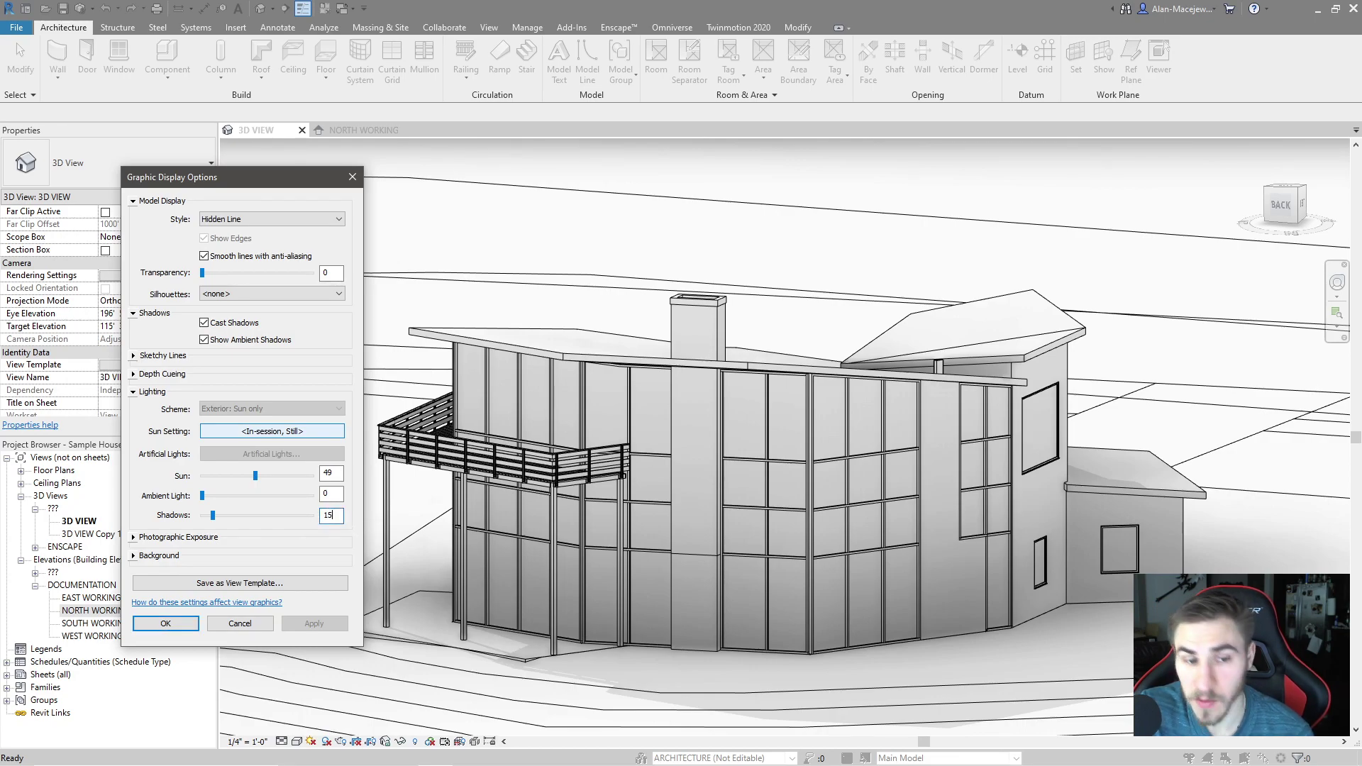
click(314, 622)
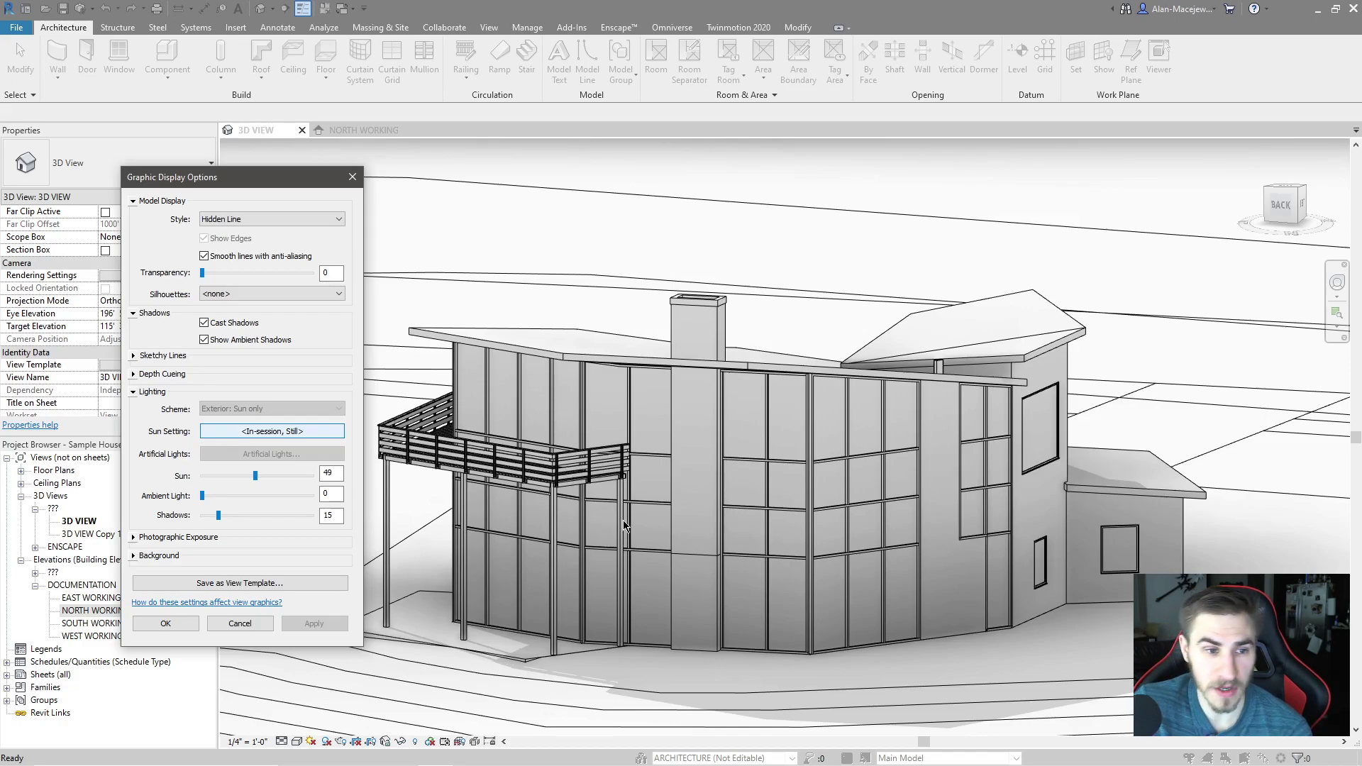
click(132, 391)
click(133, 409)
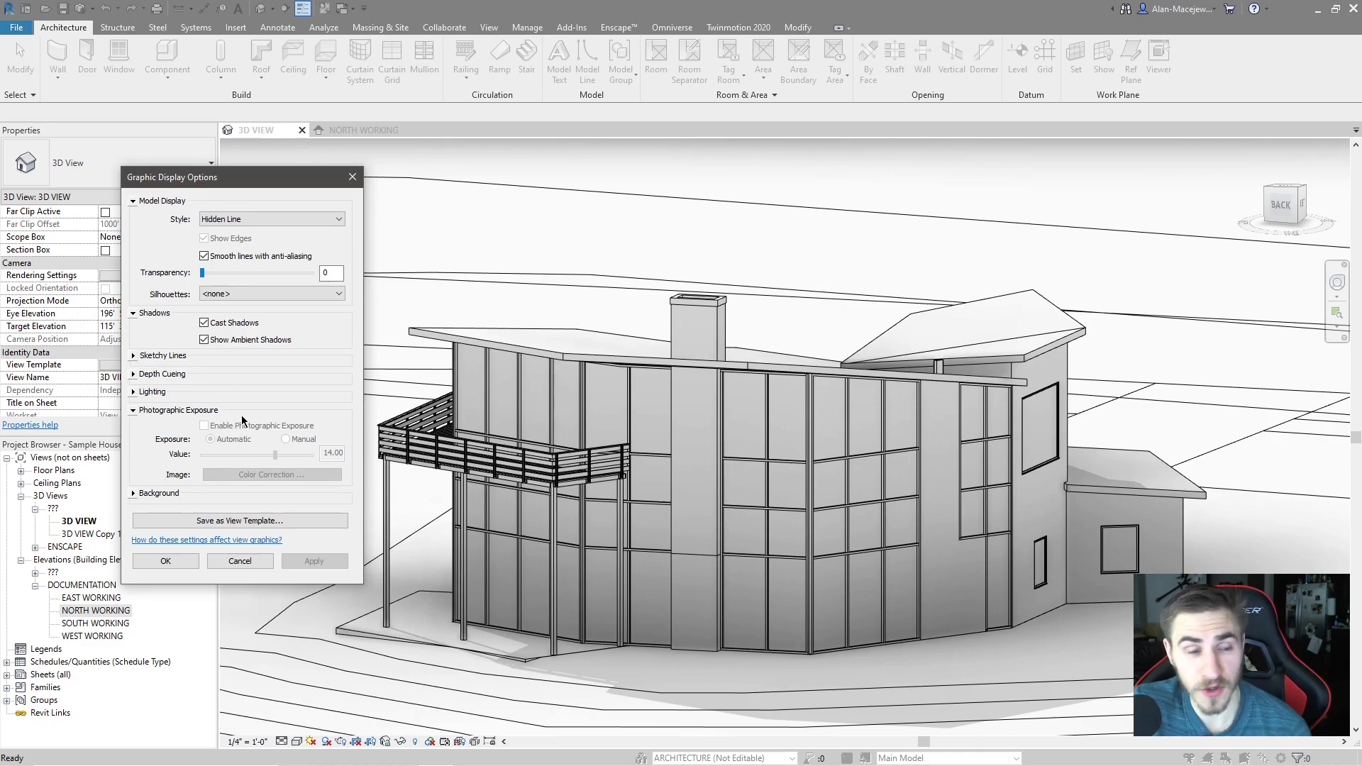
Step: Set the background to Sky with ground colour kept at RGB 165-165-165, and close the dialog
click(133, 411)
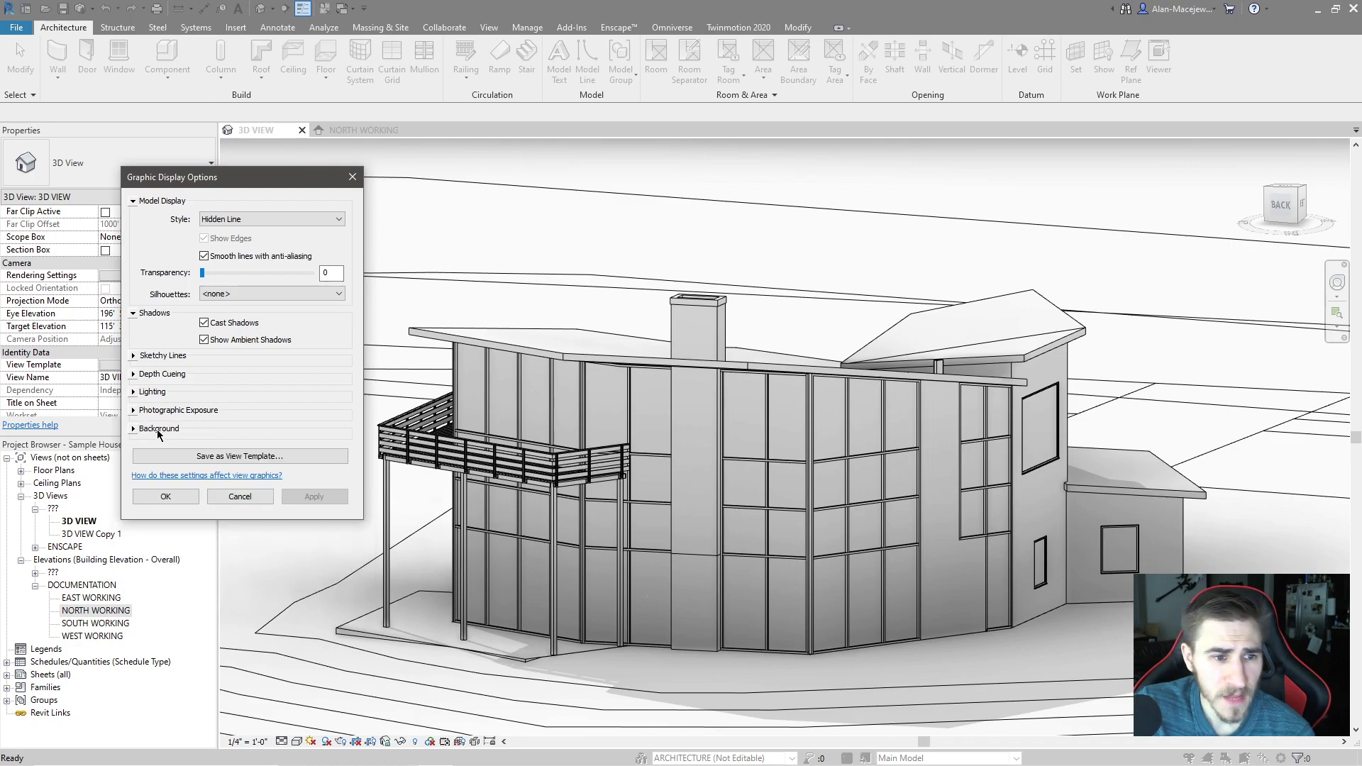
click(140, 429)
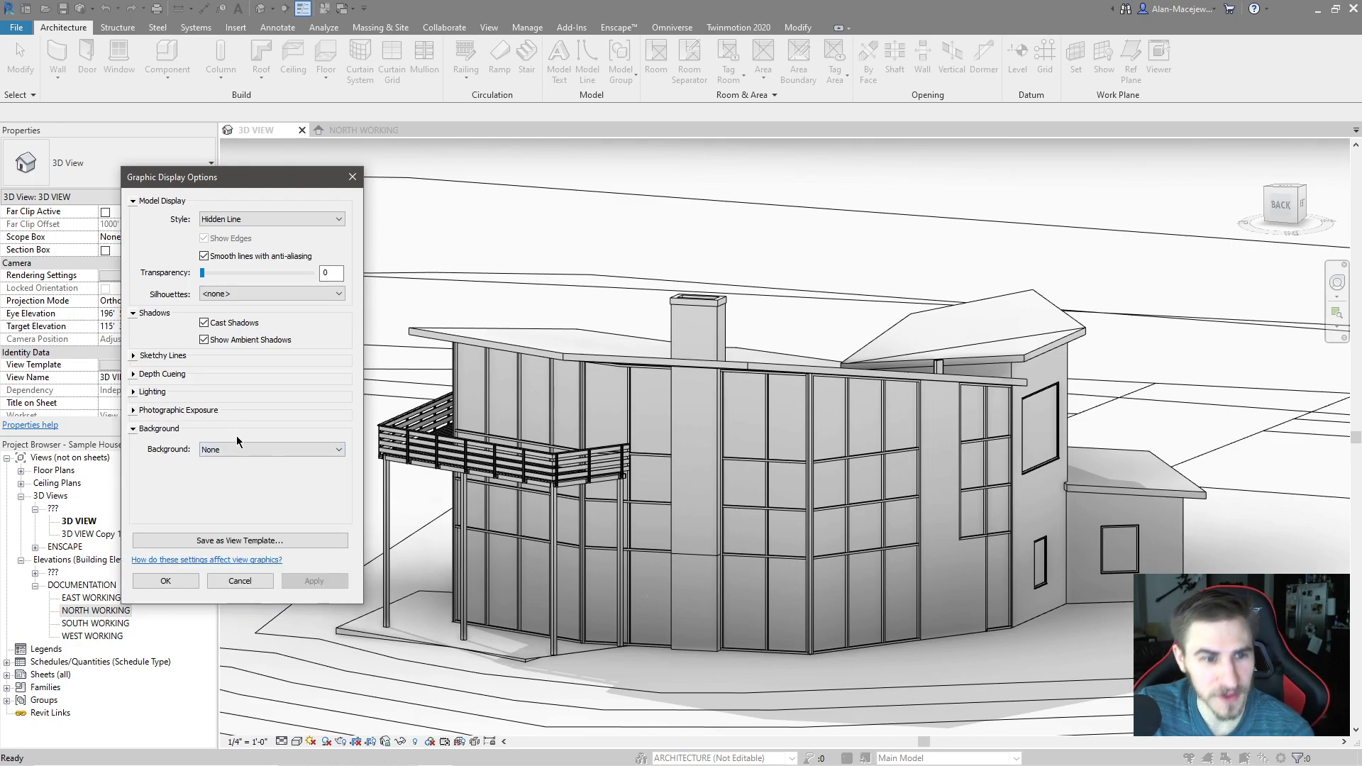
click(267, 450)
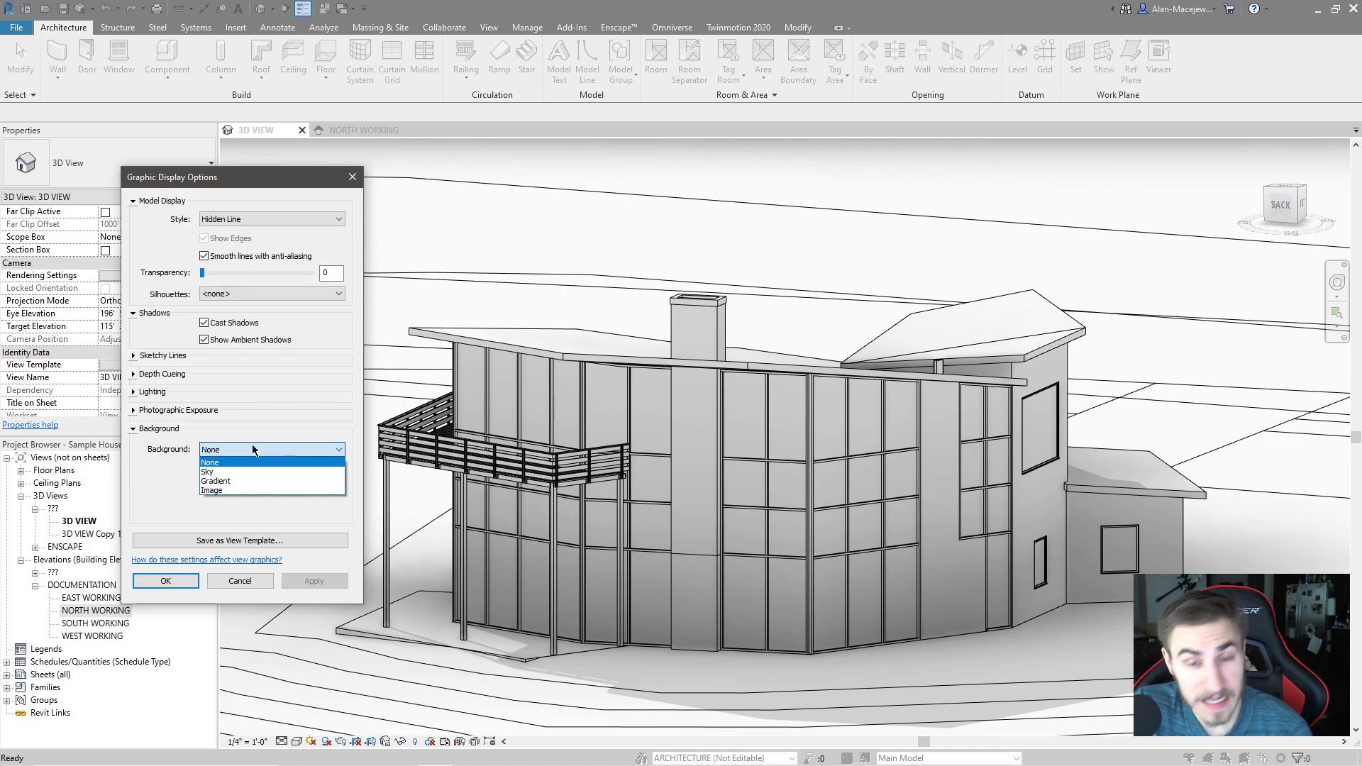
click(255, 471)
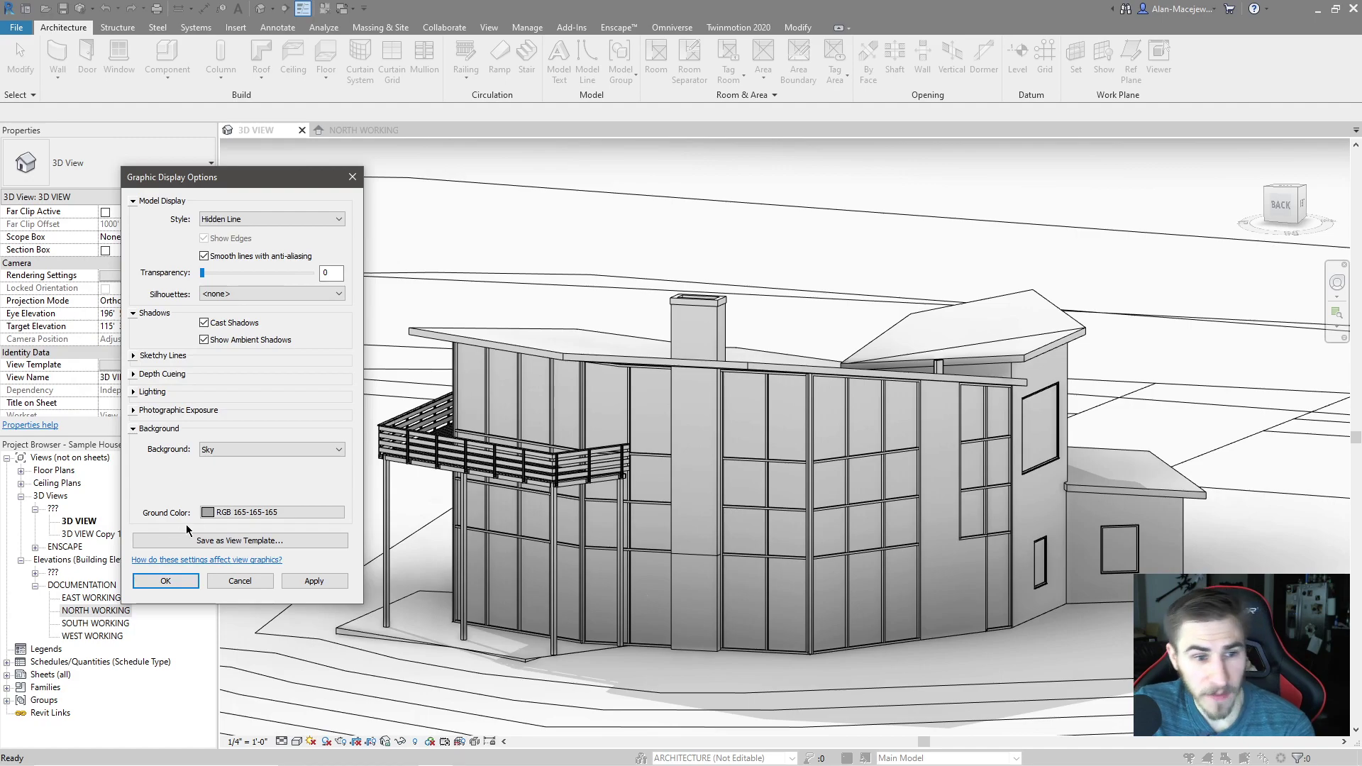
click(220, 453)
click(230, 448)
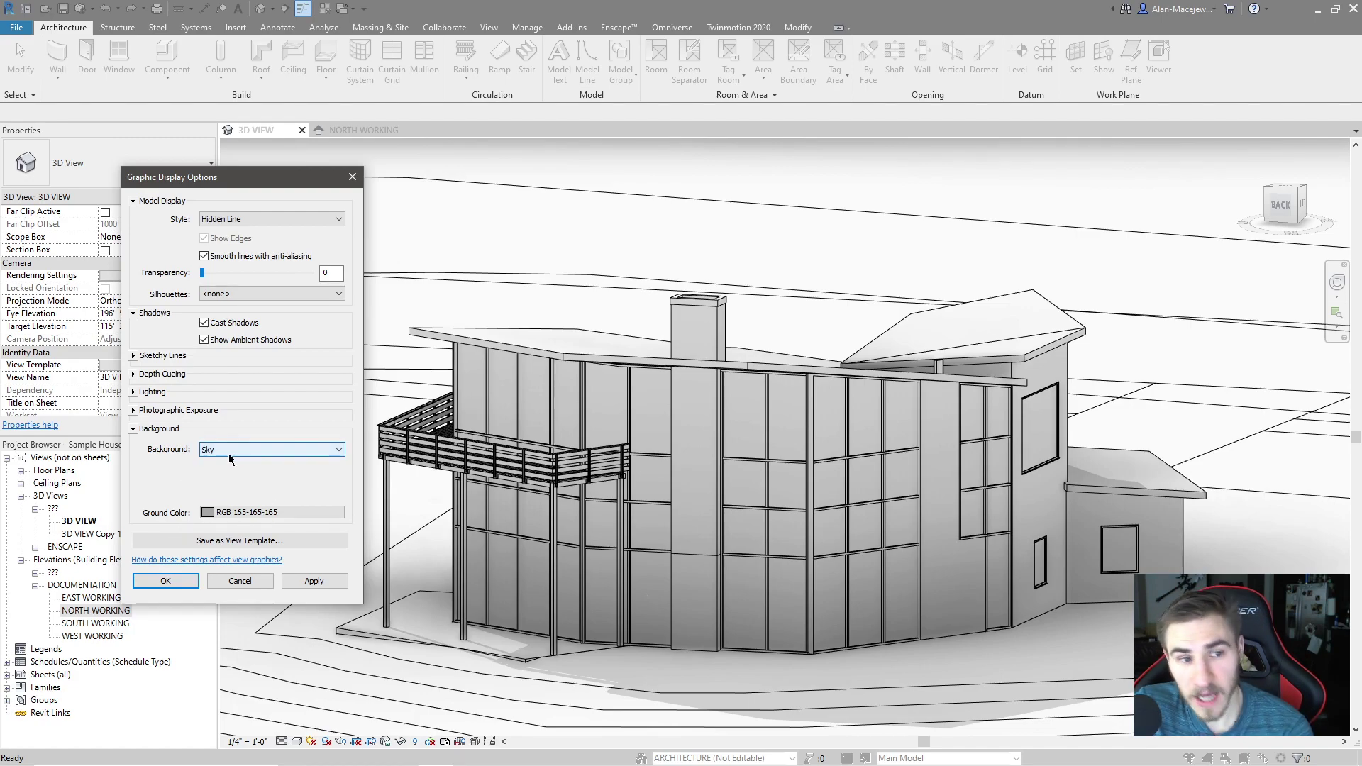
click(244, 512)
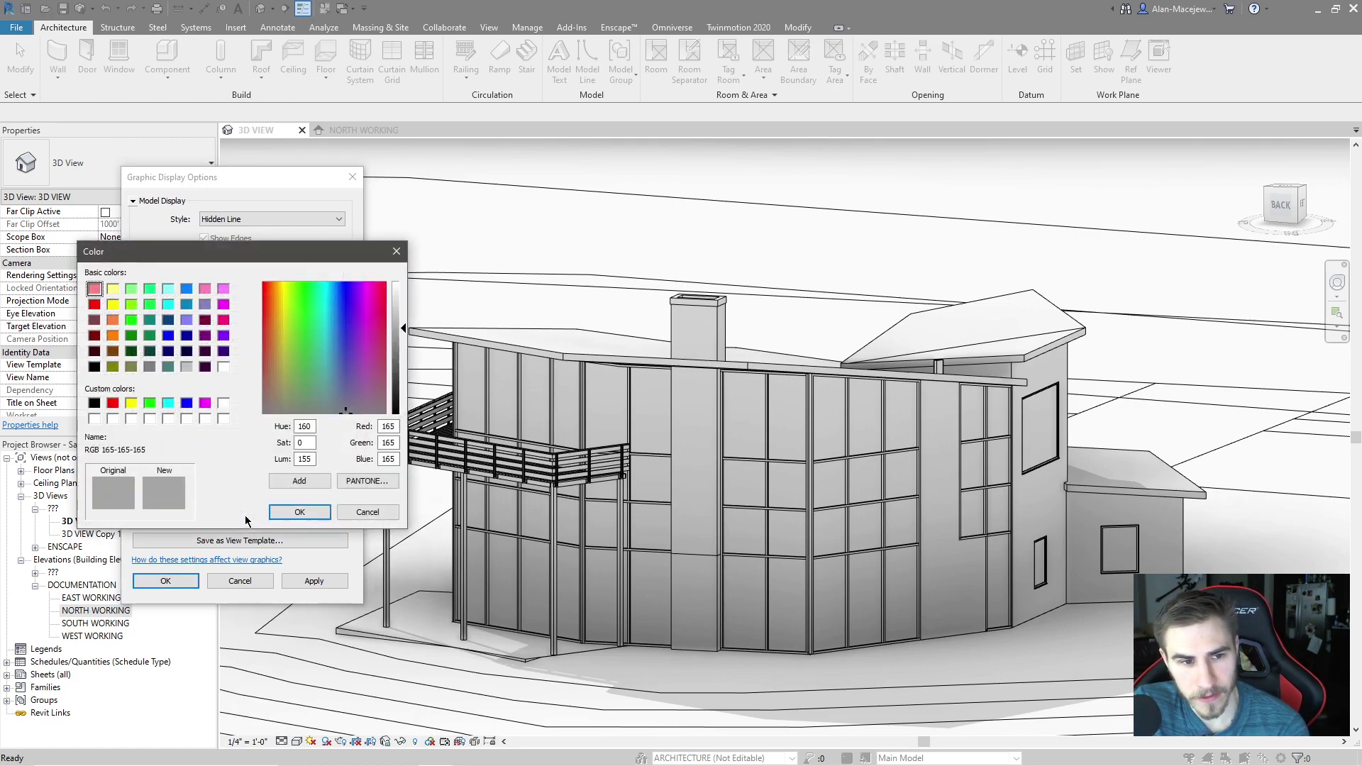
click(299, 511)
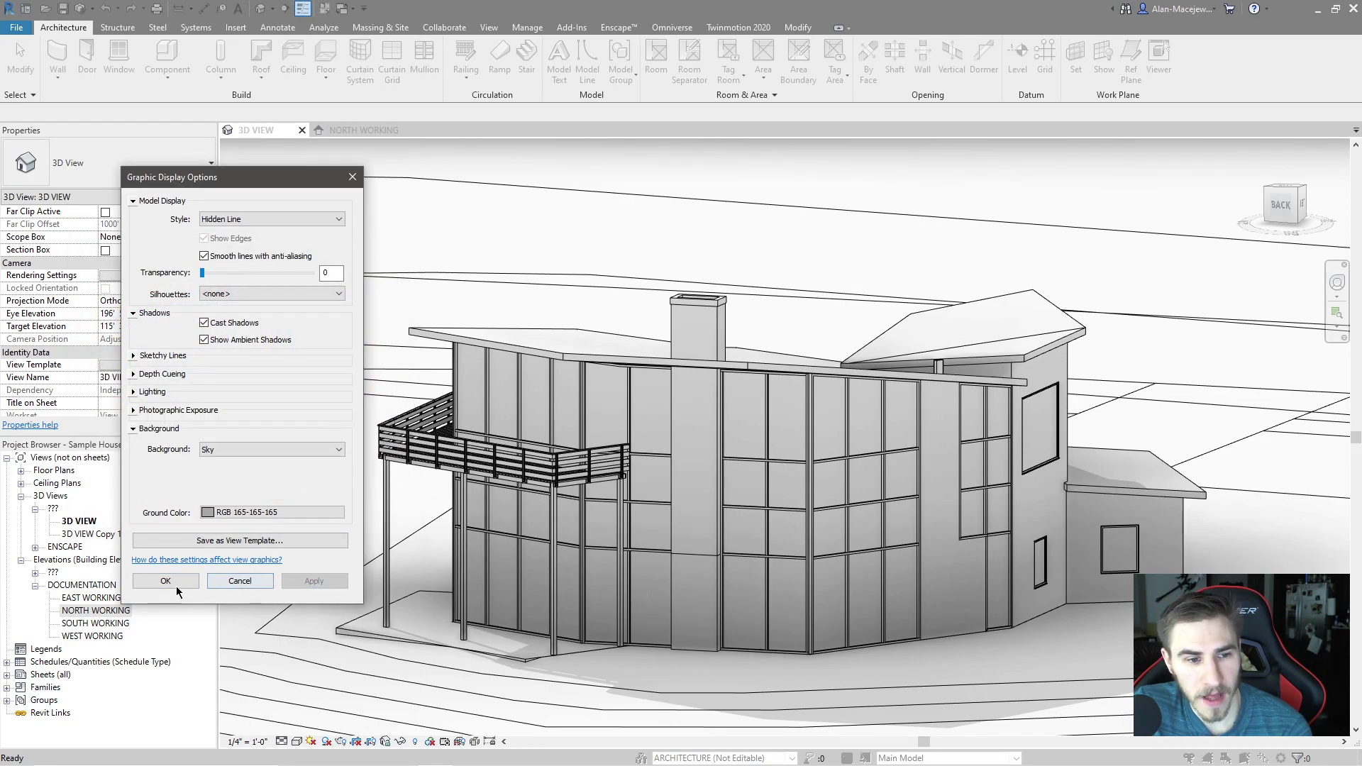
click(165, 580)
Step: Zoom, pan and orbit so the whole house sits mid-view beneath the sky
scroll(604, 479, down, 2)
scroll(604, 479, down, 2)
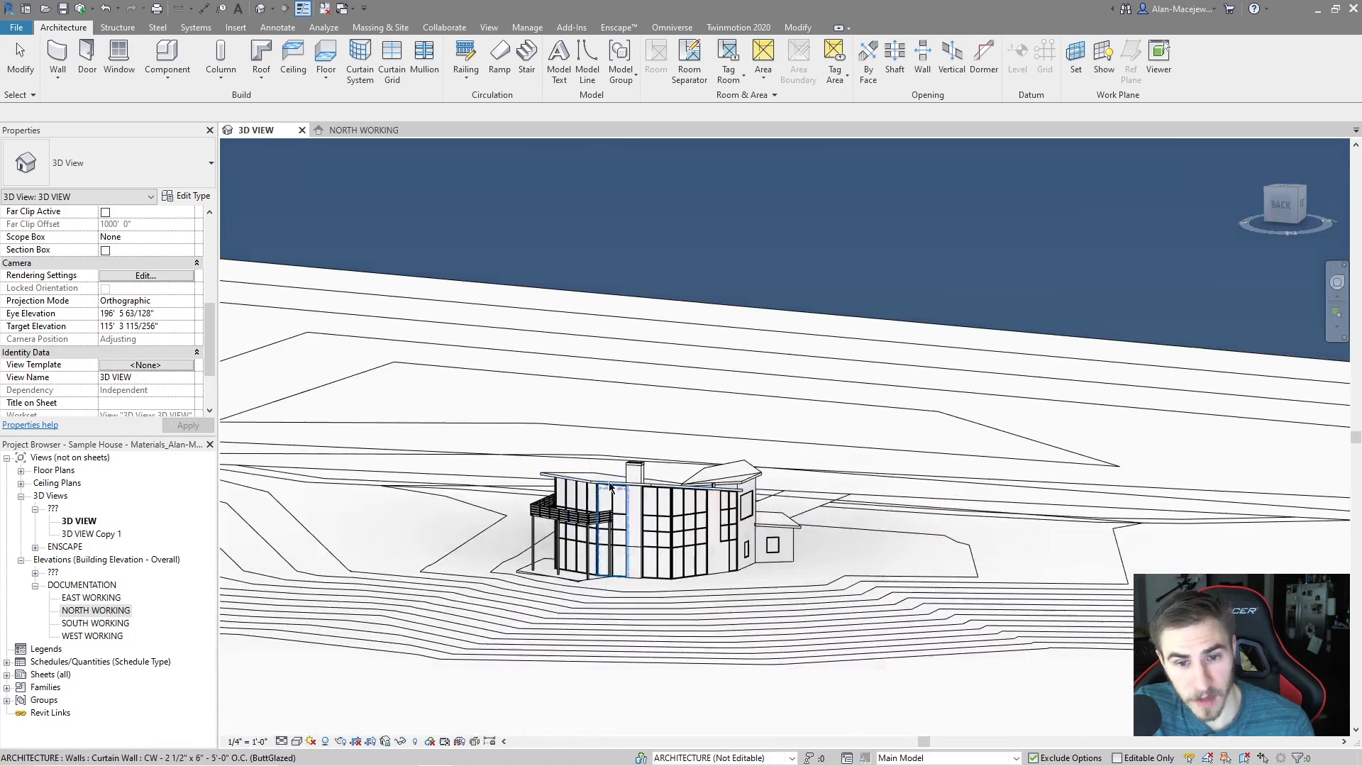
middle_drag(624, 440, 682, 473)
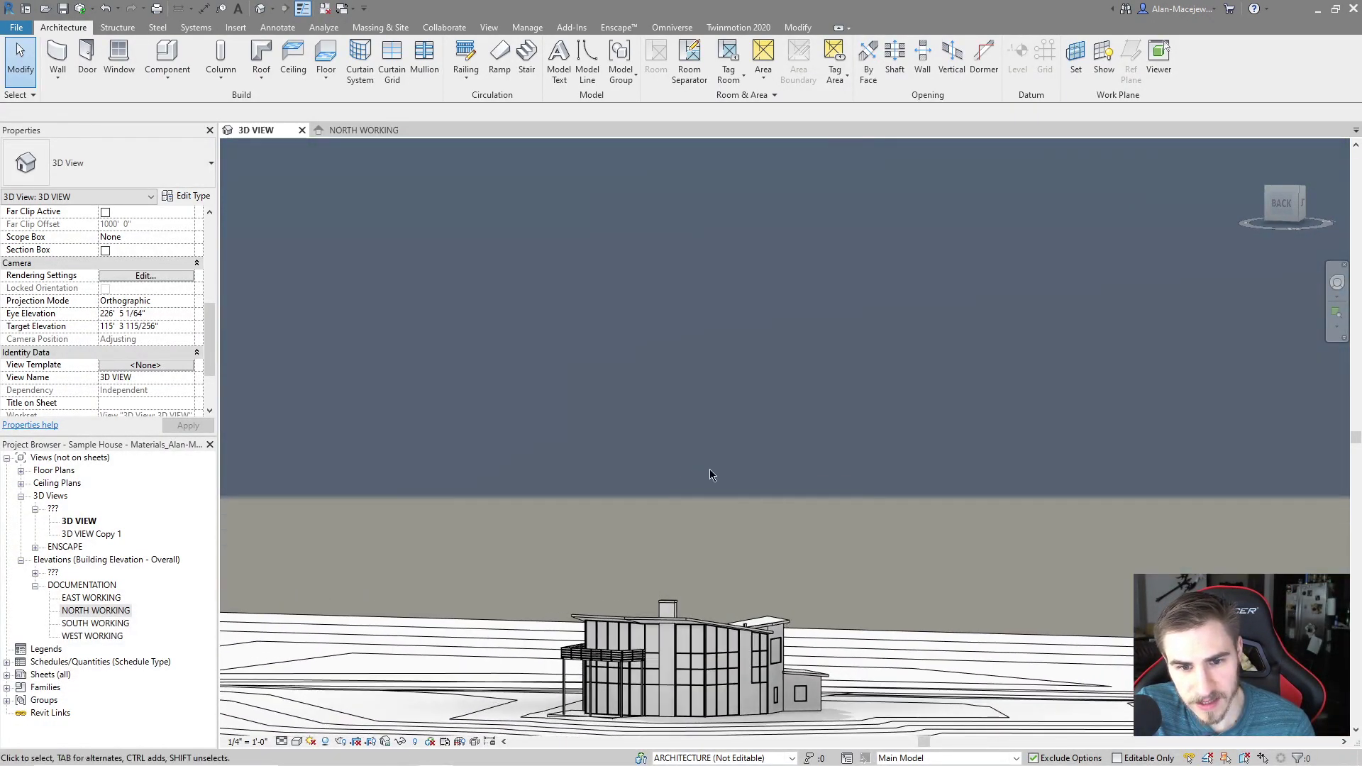
middle_drag(769, 541, 739, 450)
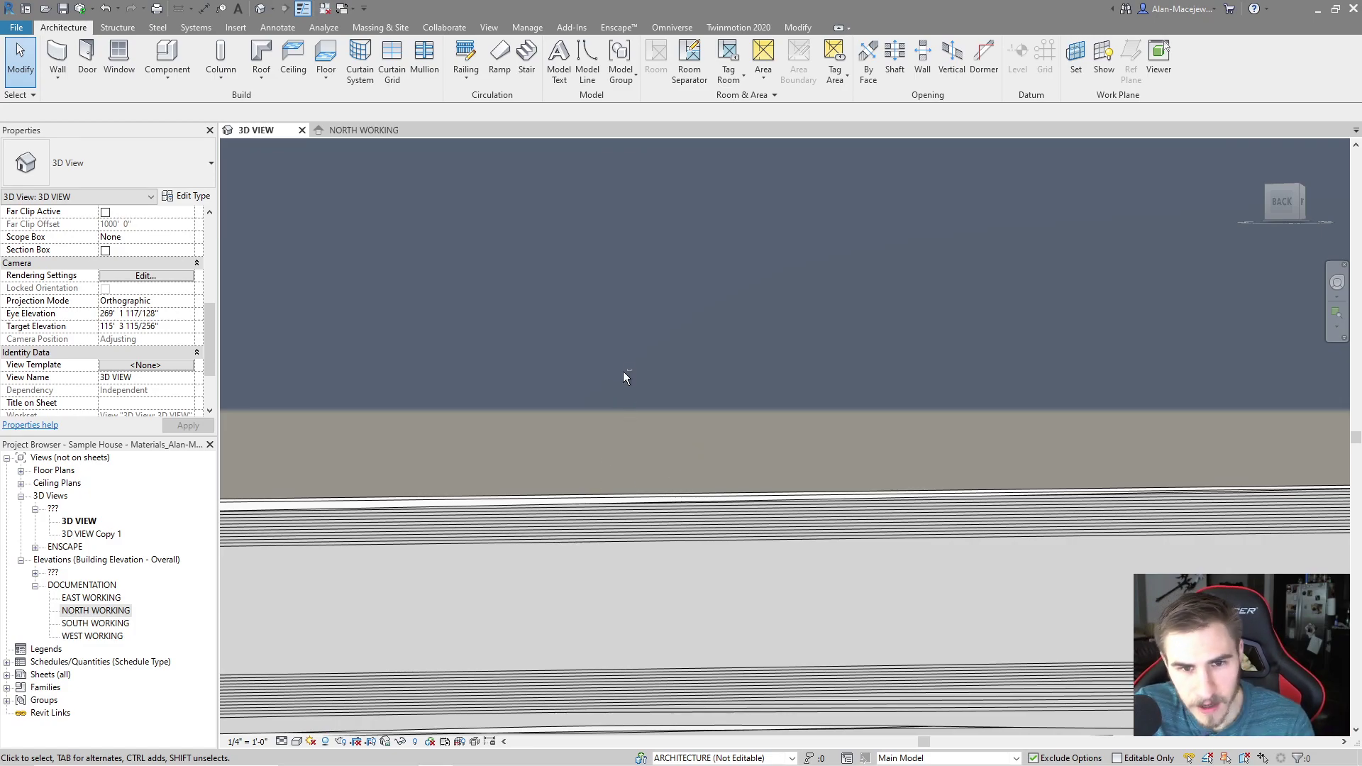
shift+middle_drag(634, 384, 733, 450)
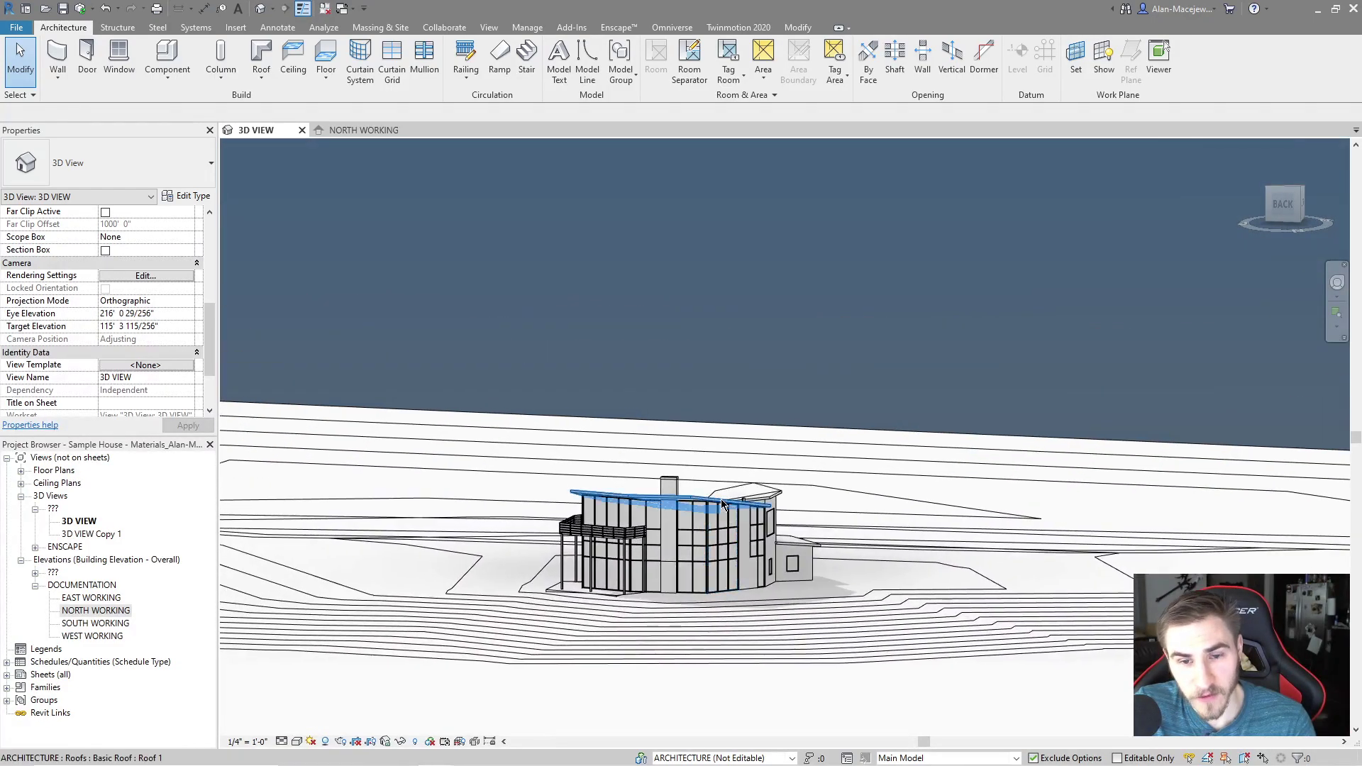
scroll(676, 562, up, 2)
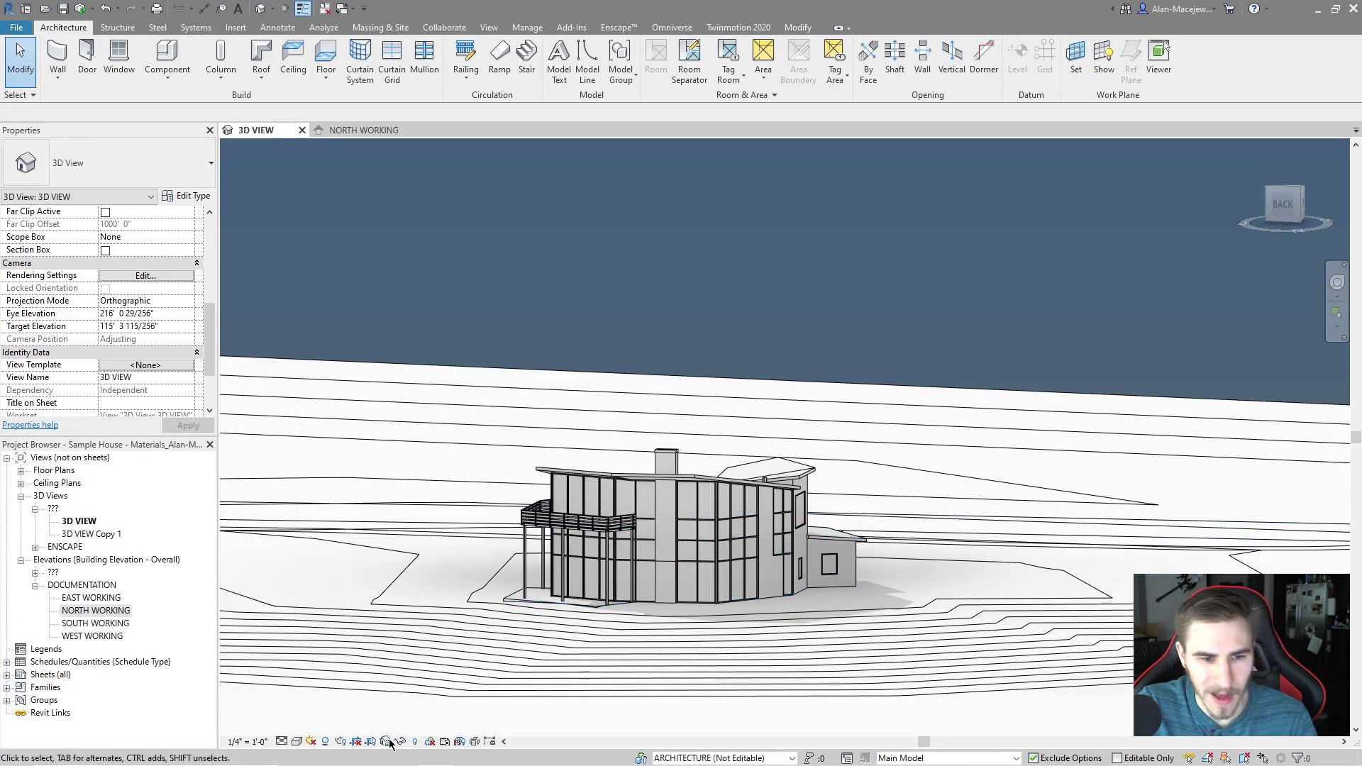
Step: Switch the background to Gradient with sky colour RGB 121-162-159
click(298, 742)
click(323, 631)
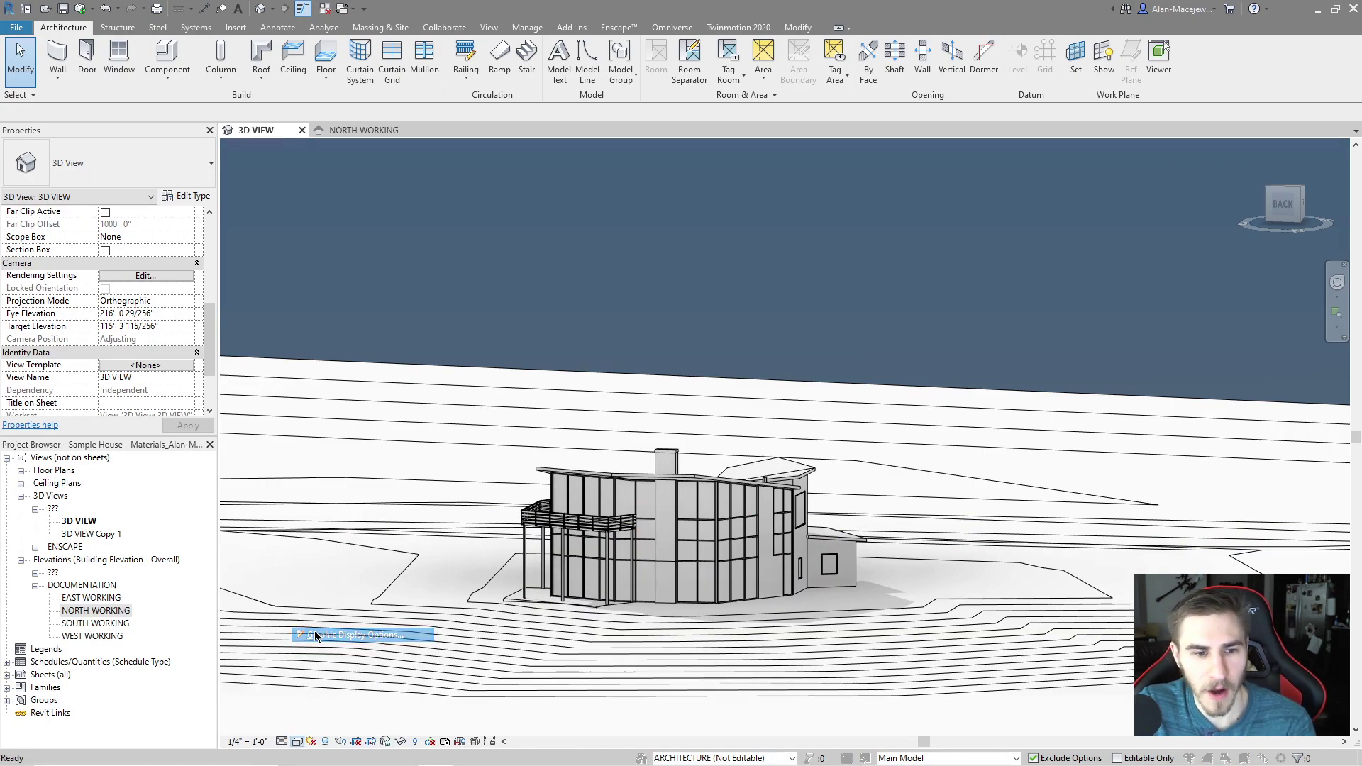
click(157, 403)
click(274, 424)
click(244, 455)
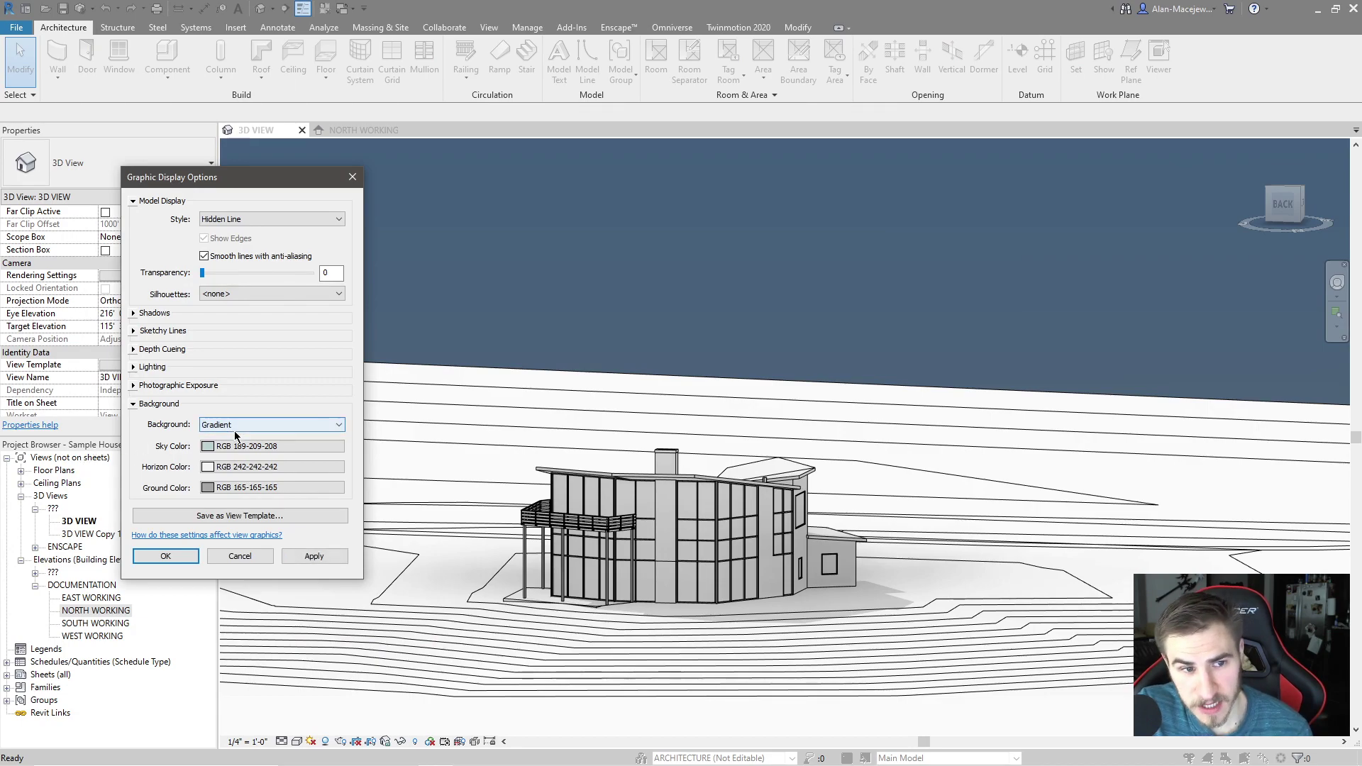
click(243, 449)
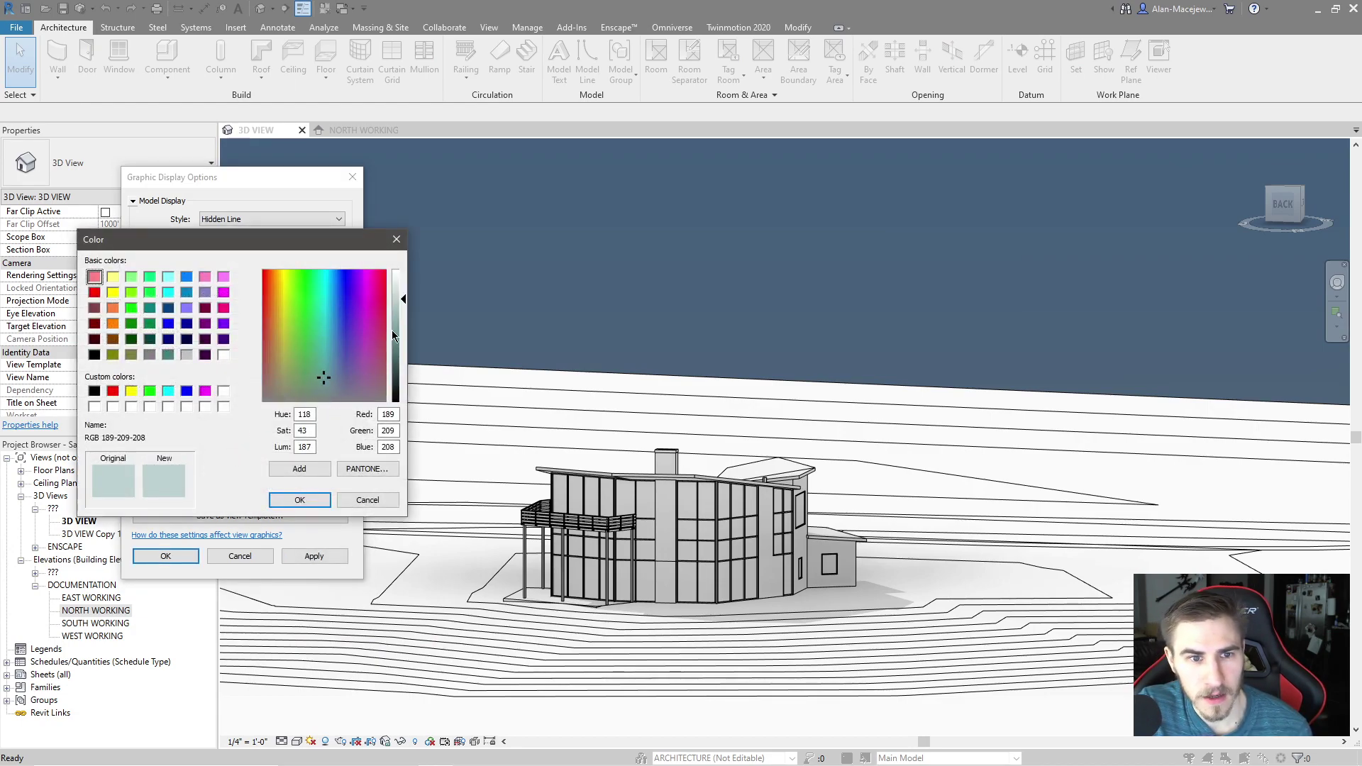
click(393, 330)
click(300, 499)
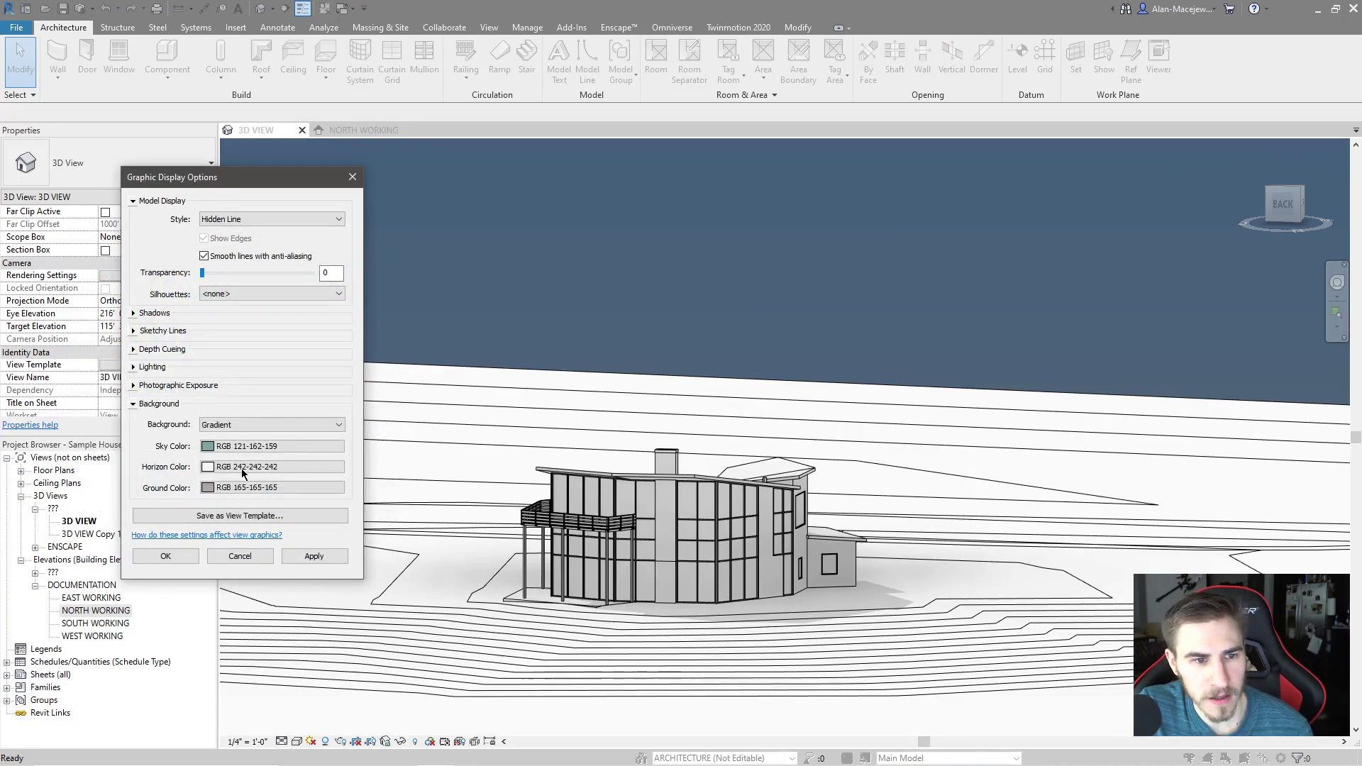
Step: Set the horizon colour to RGB 183-183-183 and the ground colour to RGB 202-202-202
click(241, 468)
drag(398, 327, 399, 307)
click(300, 499)
click(242, 488)
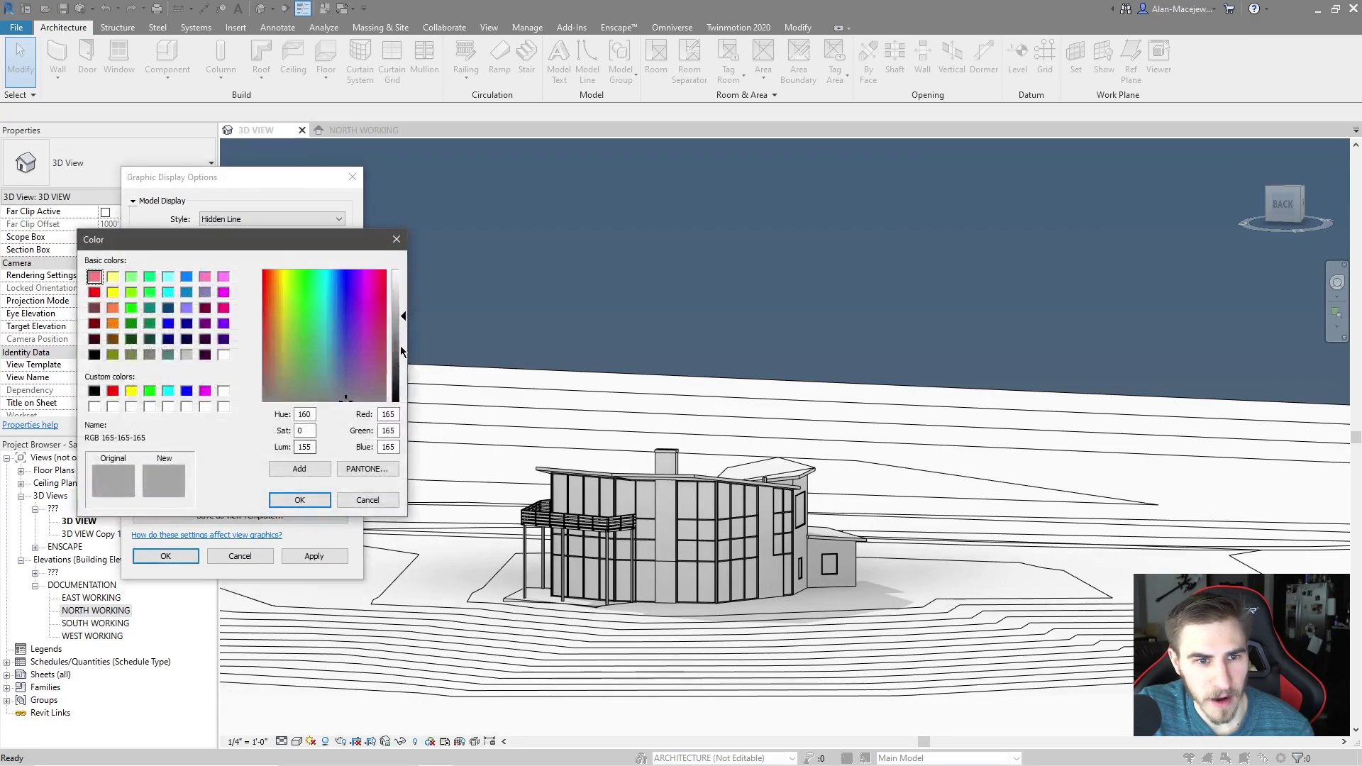
click(399, 356)
drag(399, 356, 399, 296)
click(300, 499)
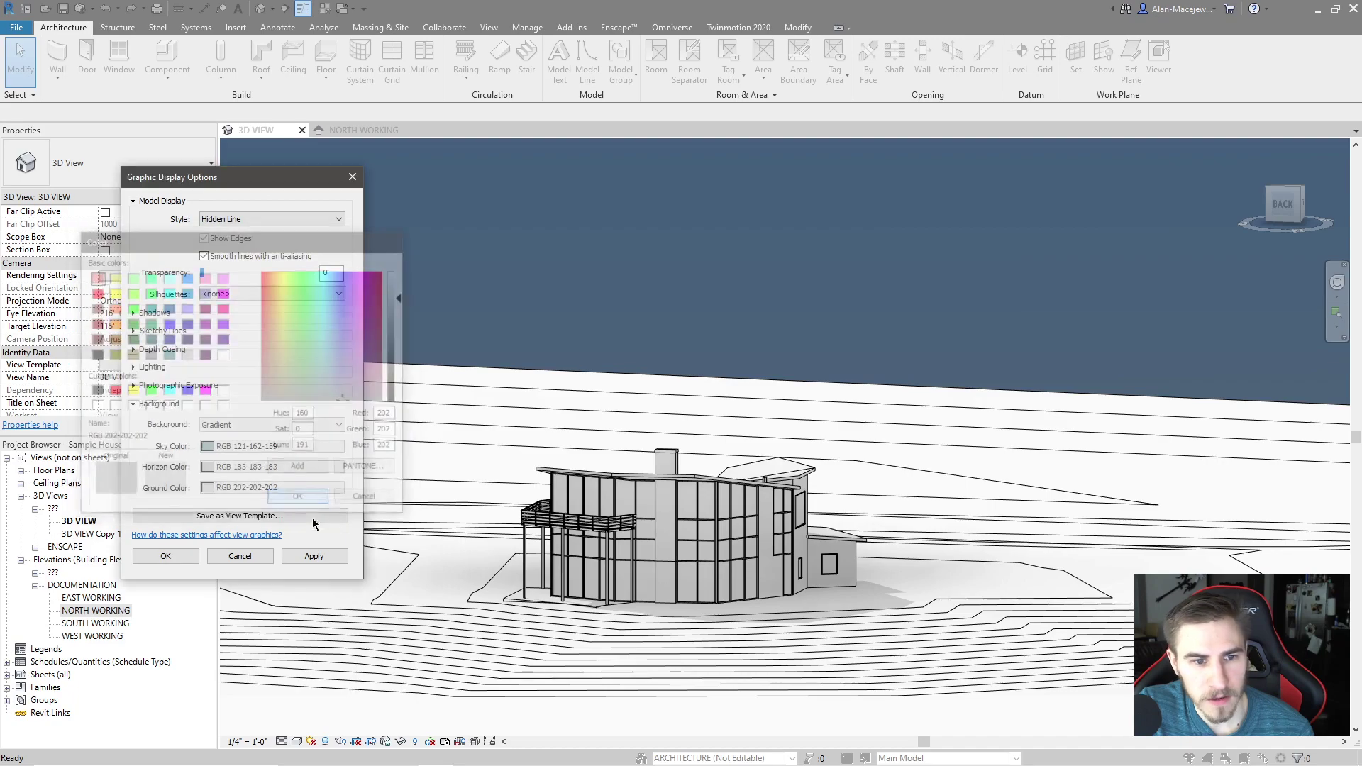
Step: Apply the gradient background, close the dialog, and orbit to a near-horizontal house view
click(313, 555)
click(189, 556)
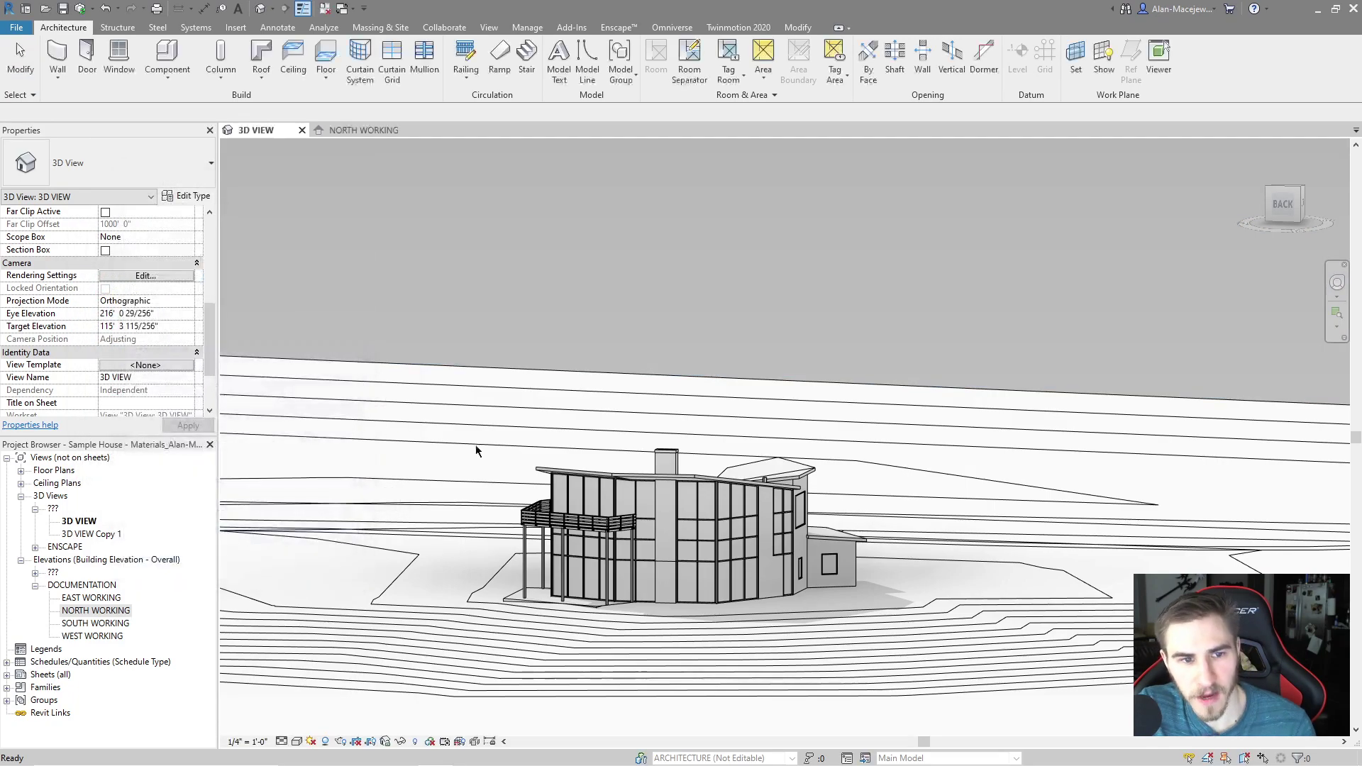
scroll(684, 500, down, 3)
shift+middle_drag(684, 500, 633, 624)
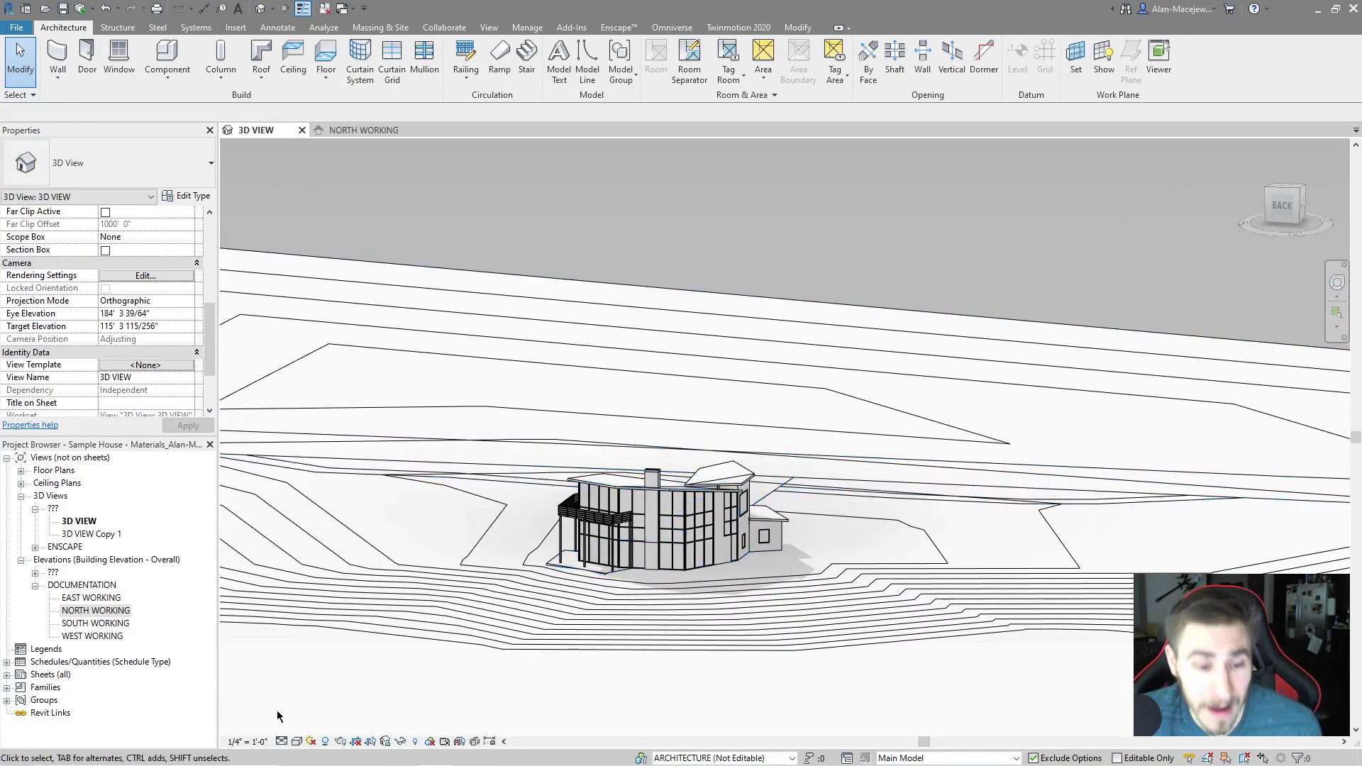
Step: Try an Image background and inspect its settings without choosing an image
click(297, 741)
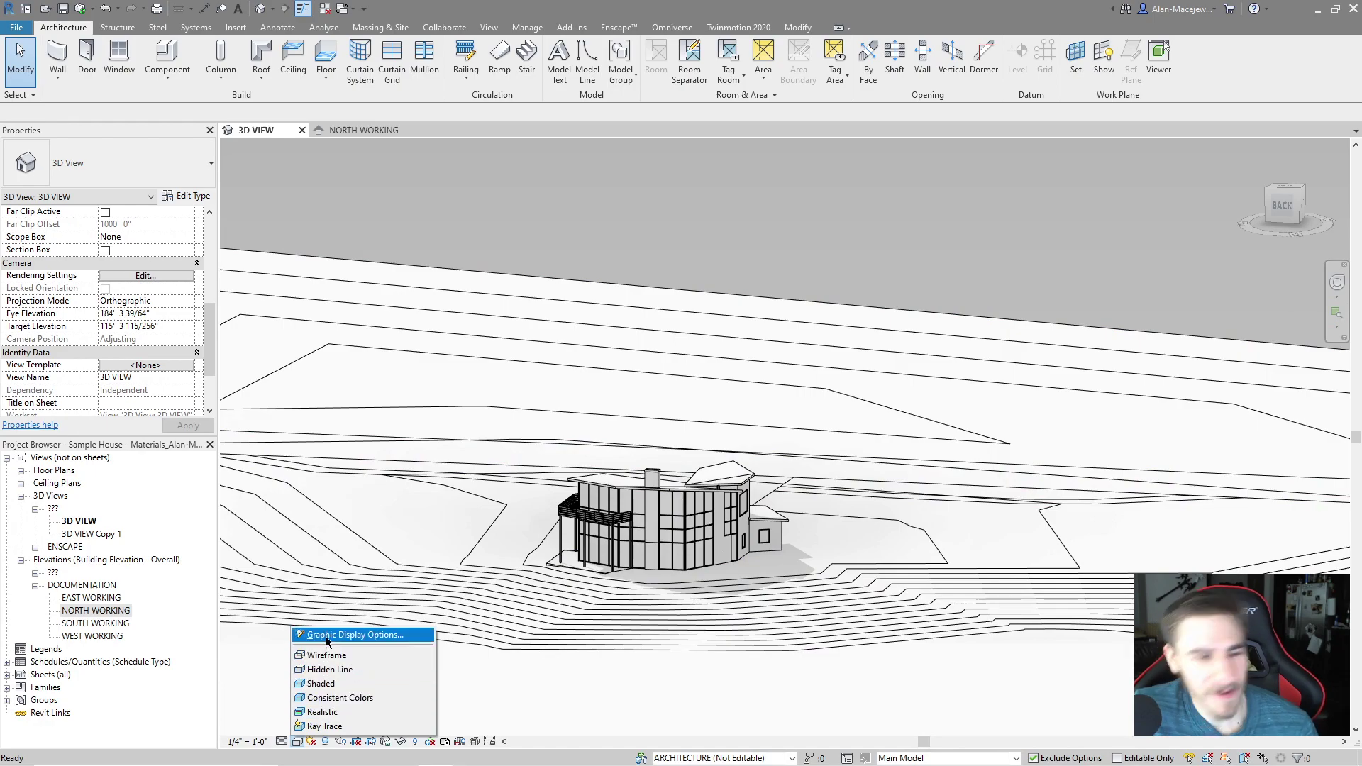
click(327, 635)
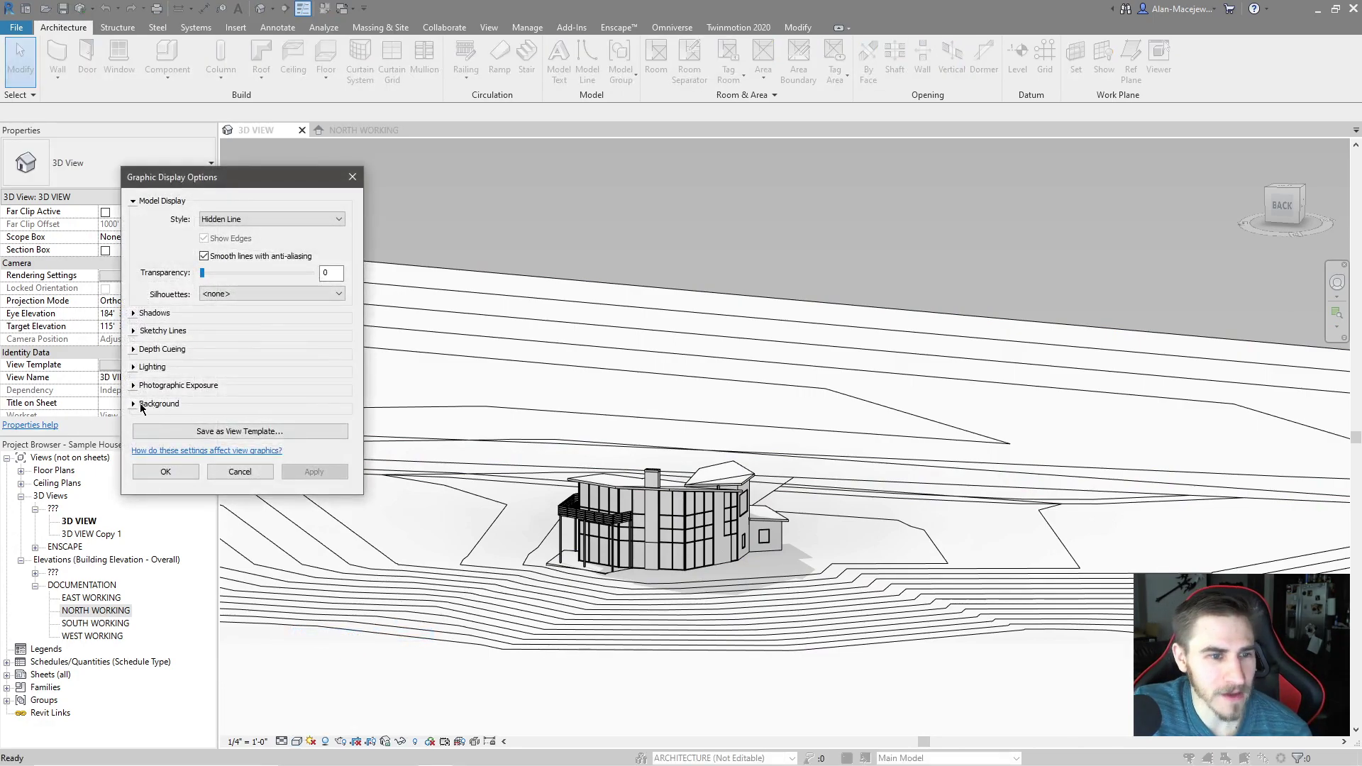
click(139, 406)
click(213, 424)
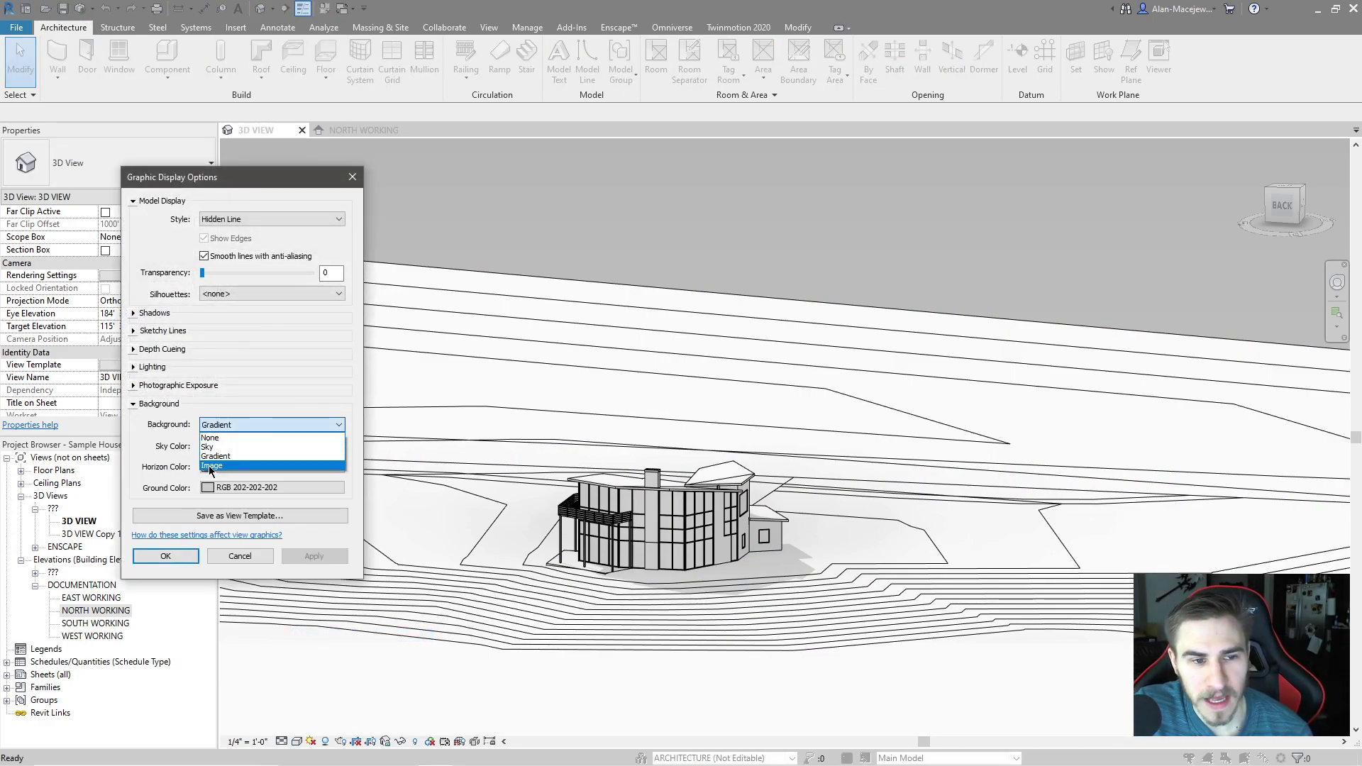
click(210, 466)
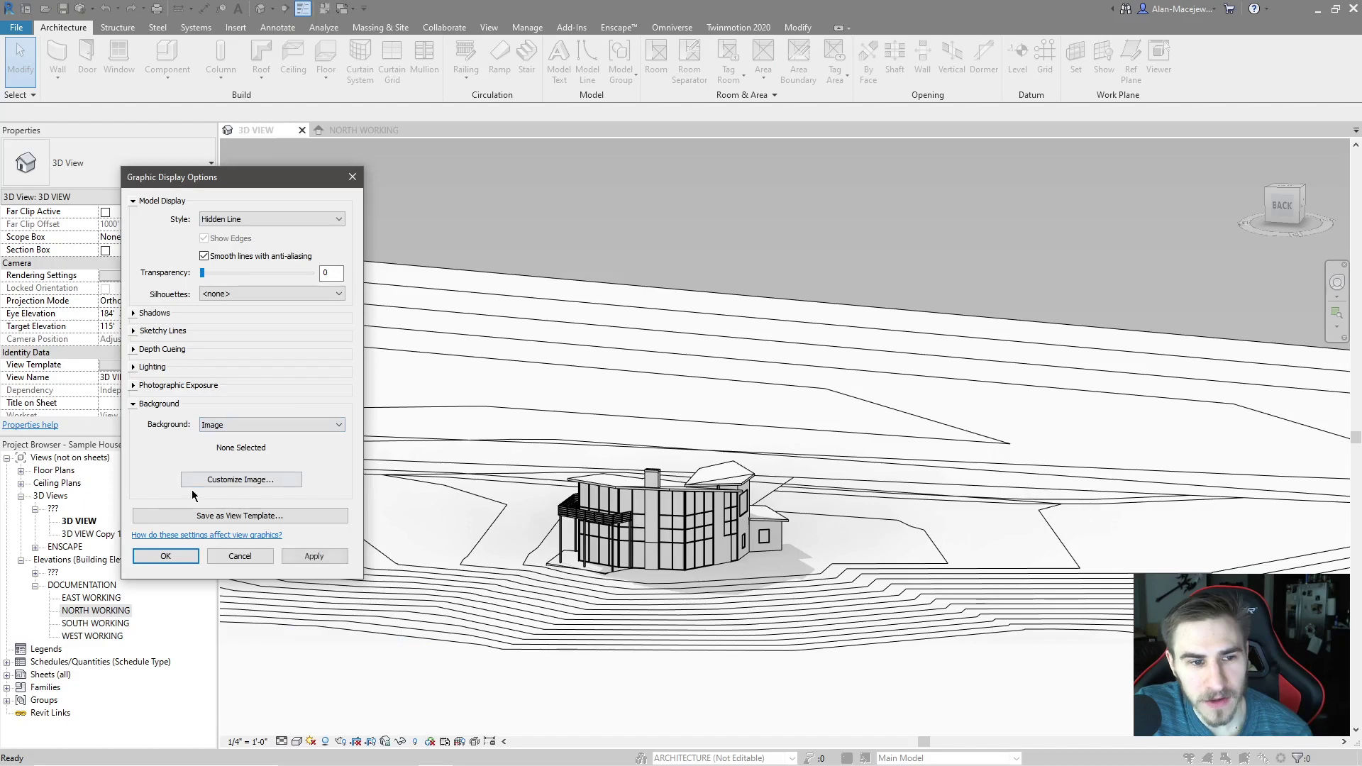
click(268, 482)
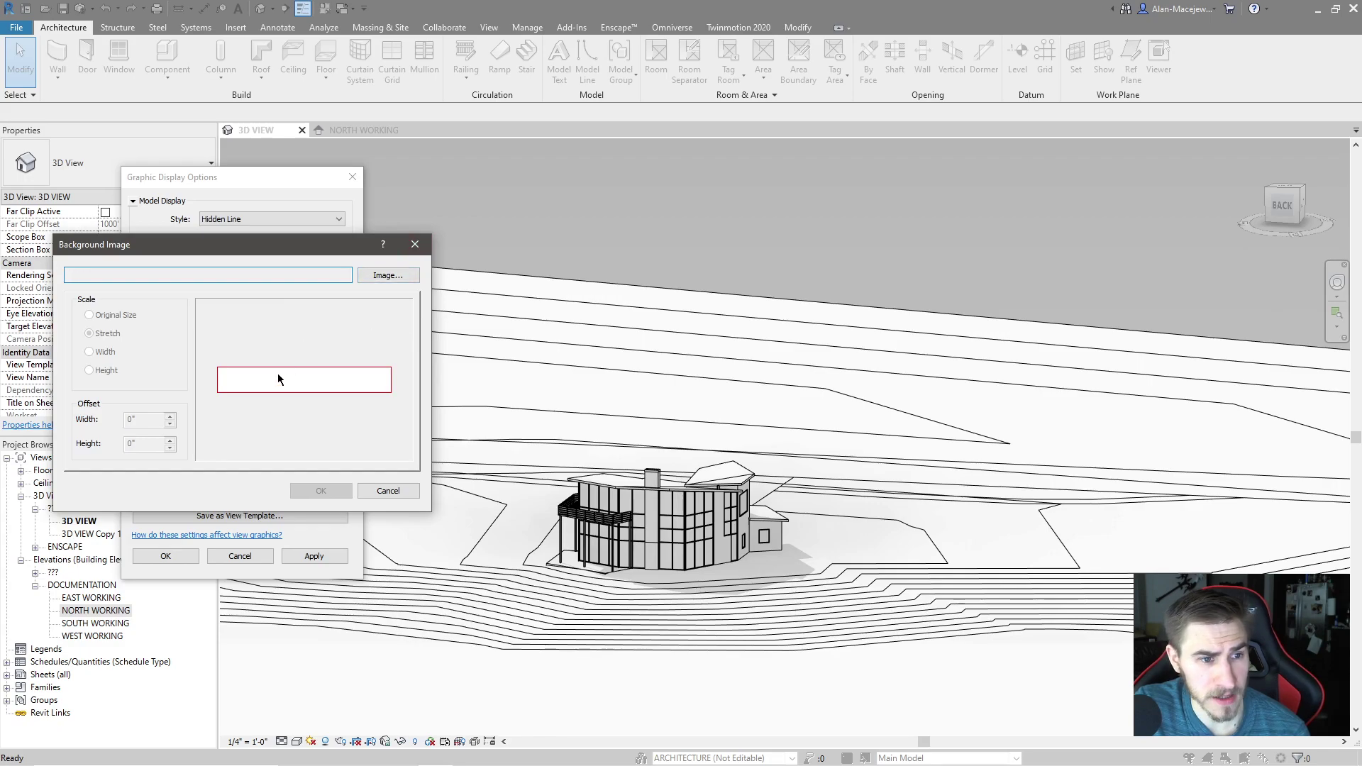
click(424, 245)
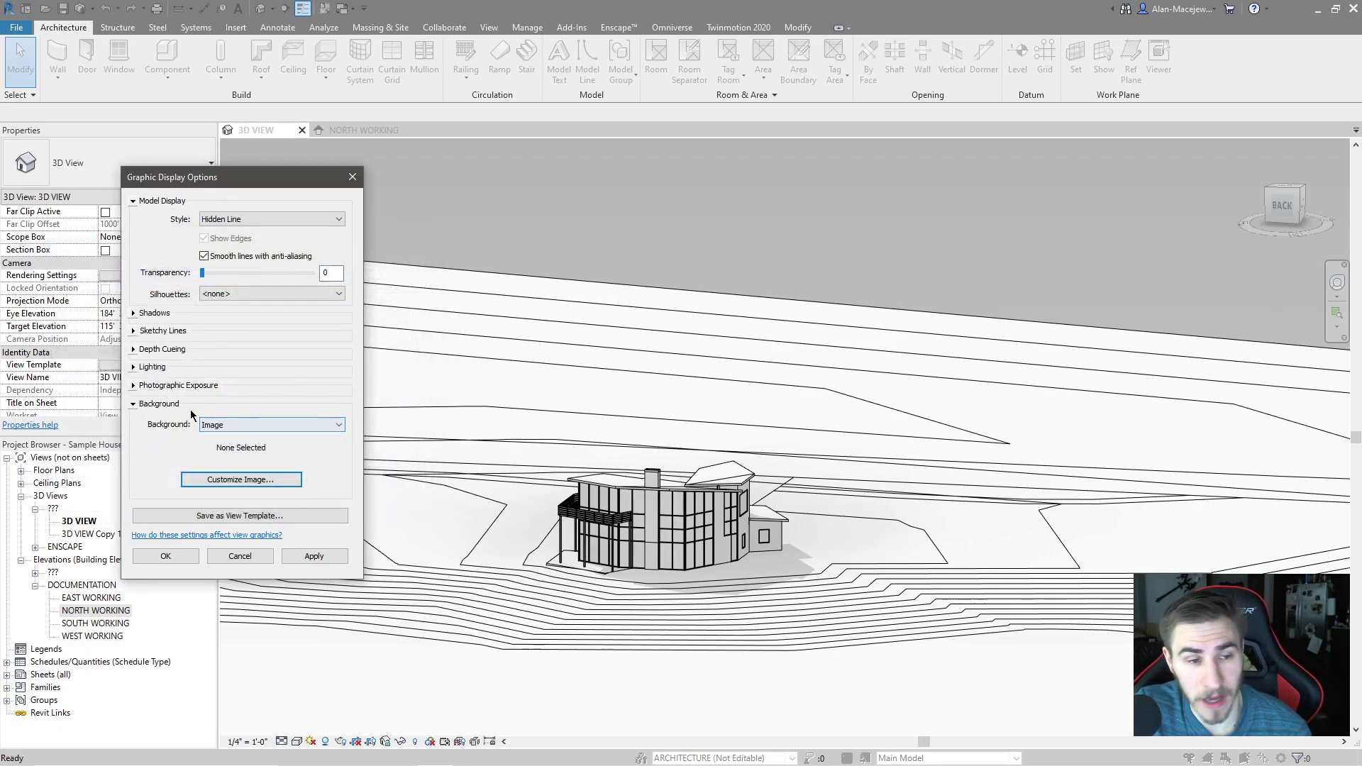
Step: Set the background back to None and close Graphic Display Options
click(217, 424)
click(217, 437)
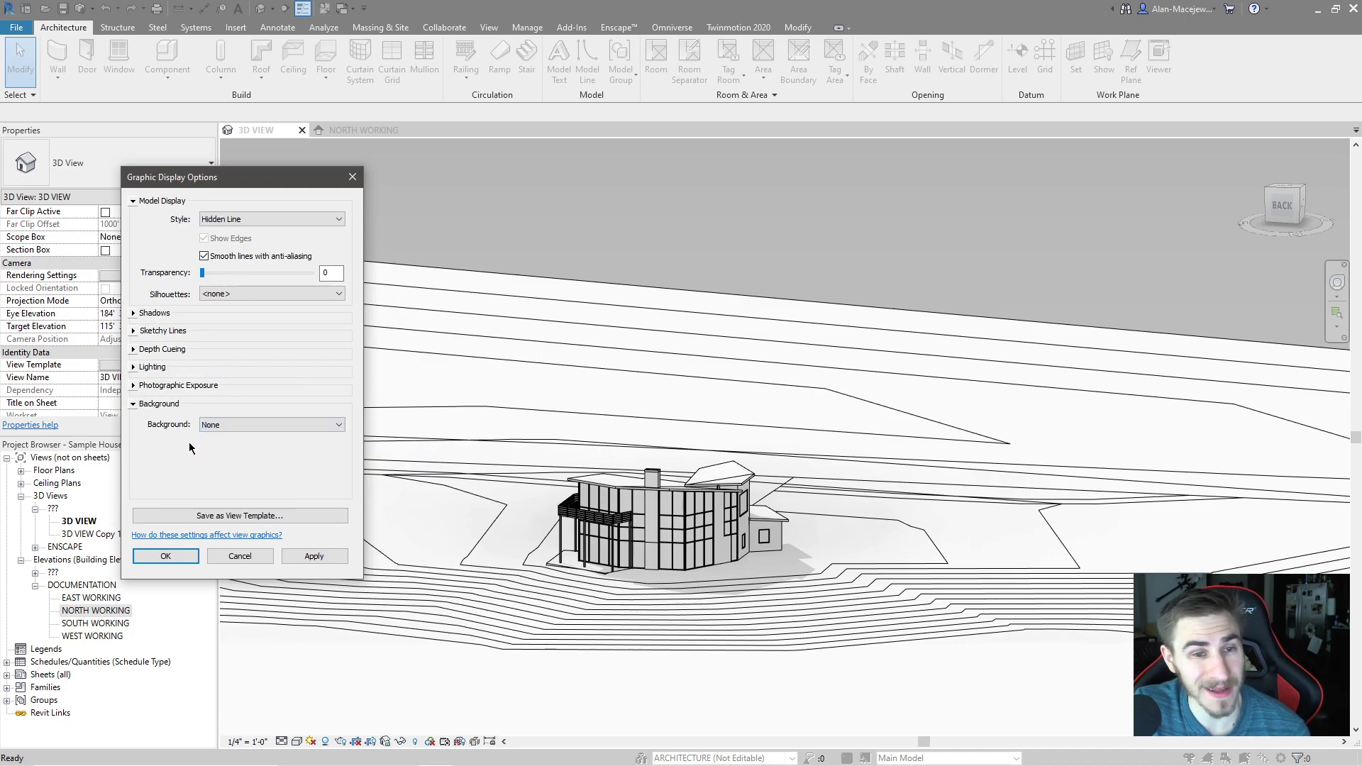
click(155, 404)
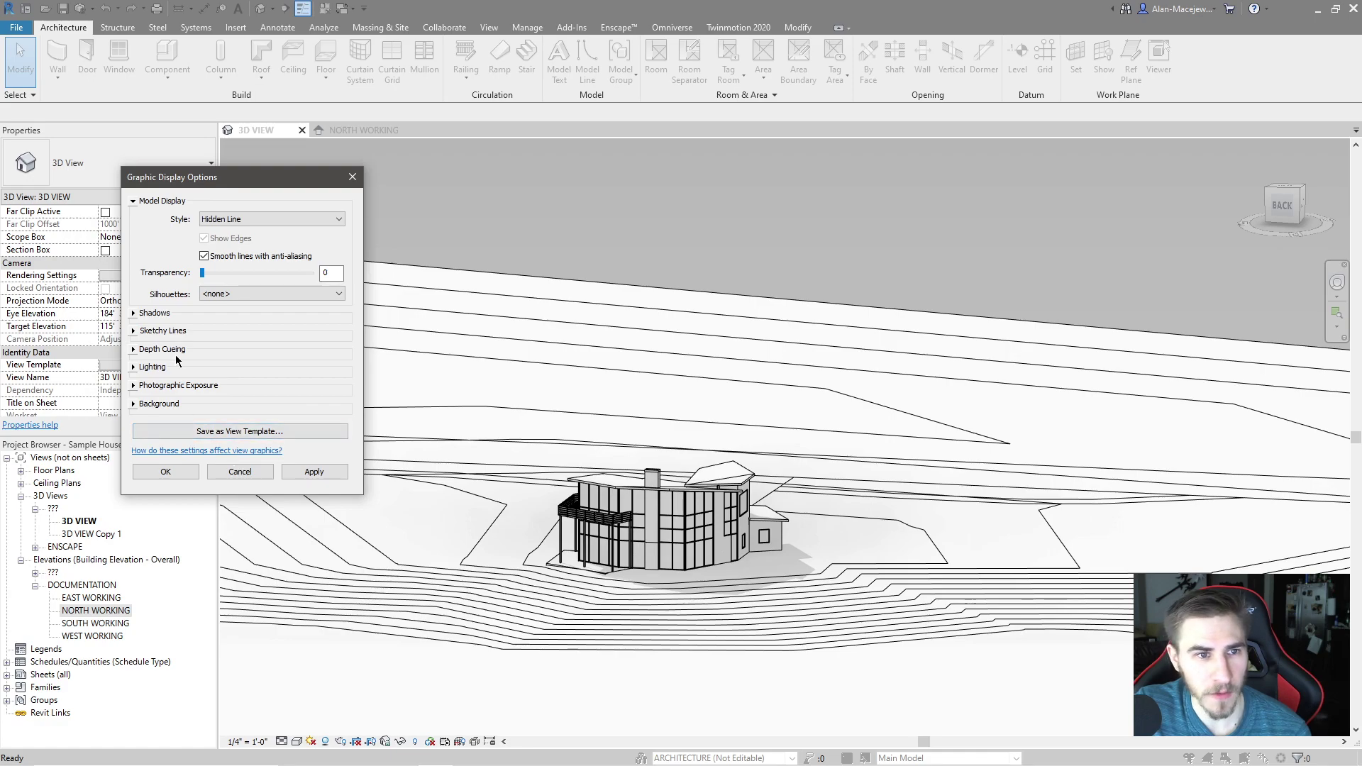
click(166, 471)
Step: Switch to the NORTH WORKING elevation and open its Graphic Display Options
scroll(709, 504, up, 2)
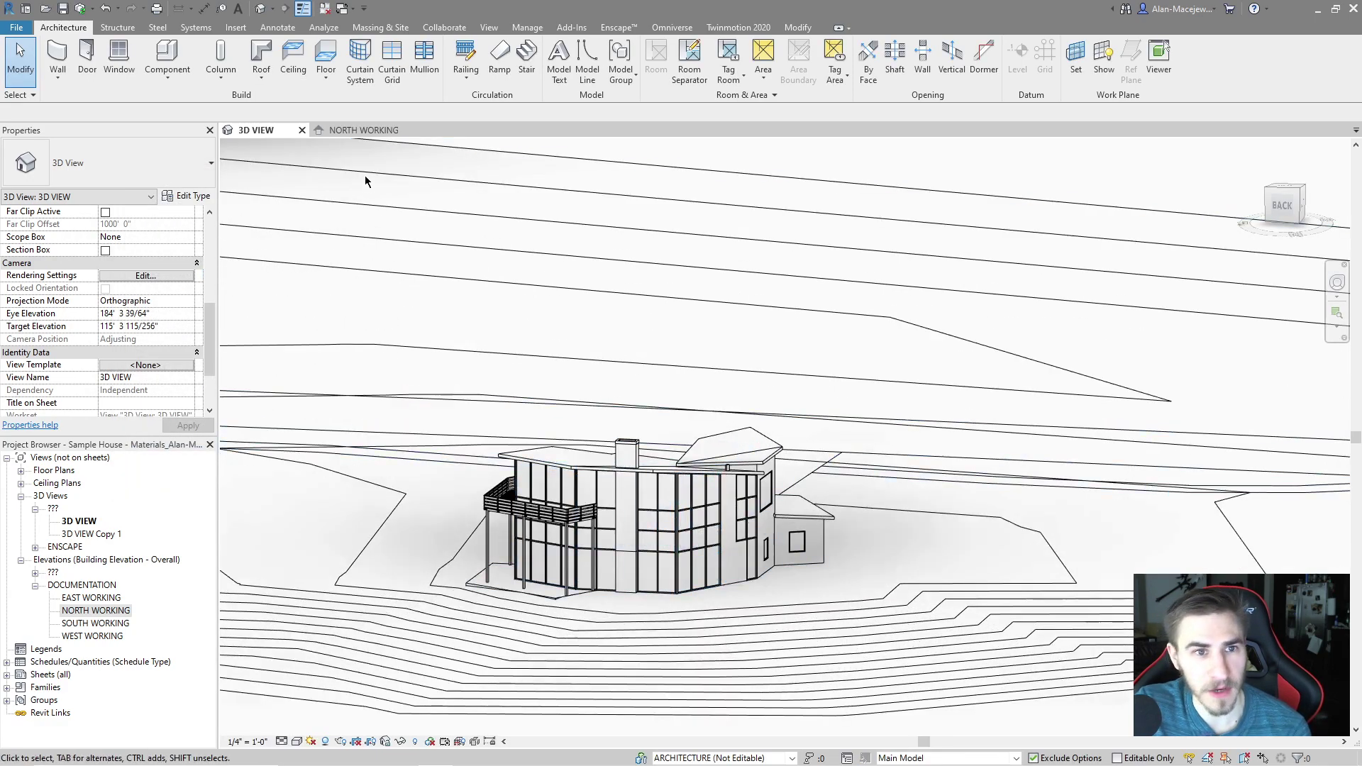
click(362, 130)
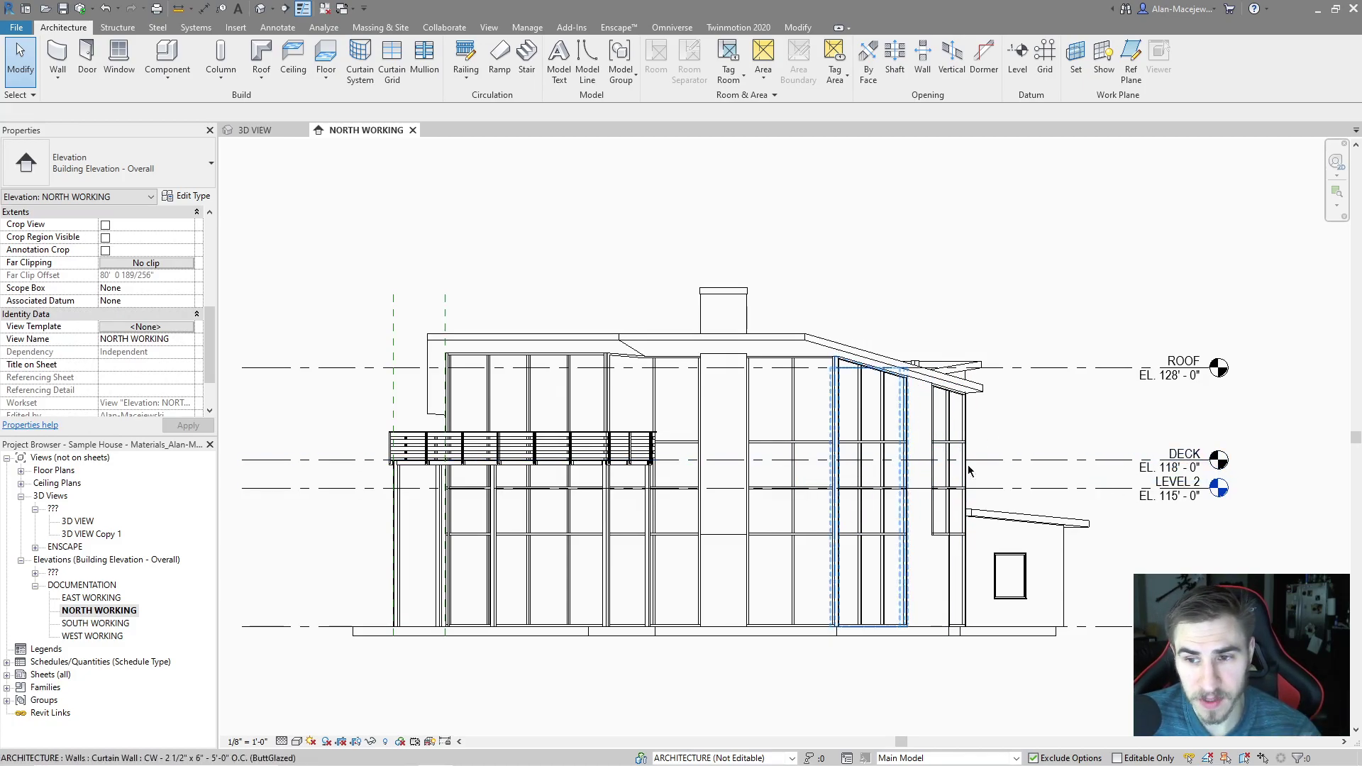
scroll(936, 546, down, 1)
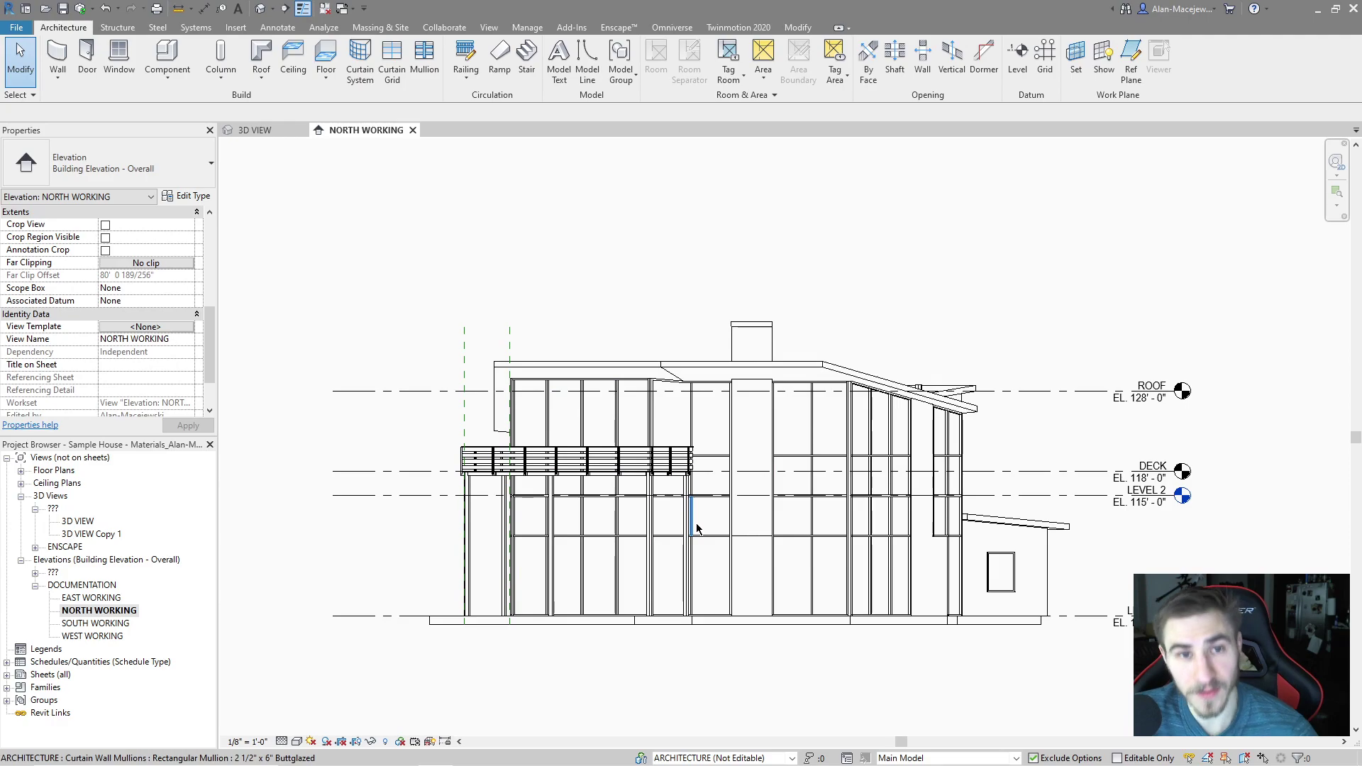
click(297, 741)
click(526, 645)
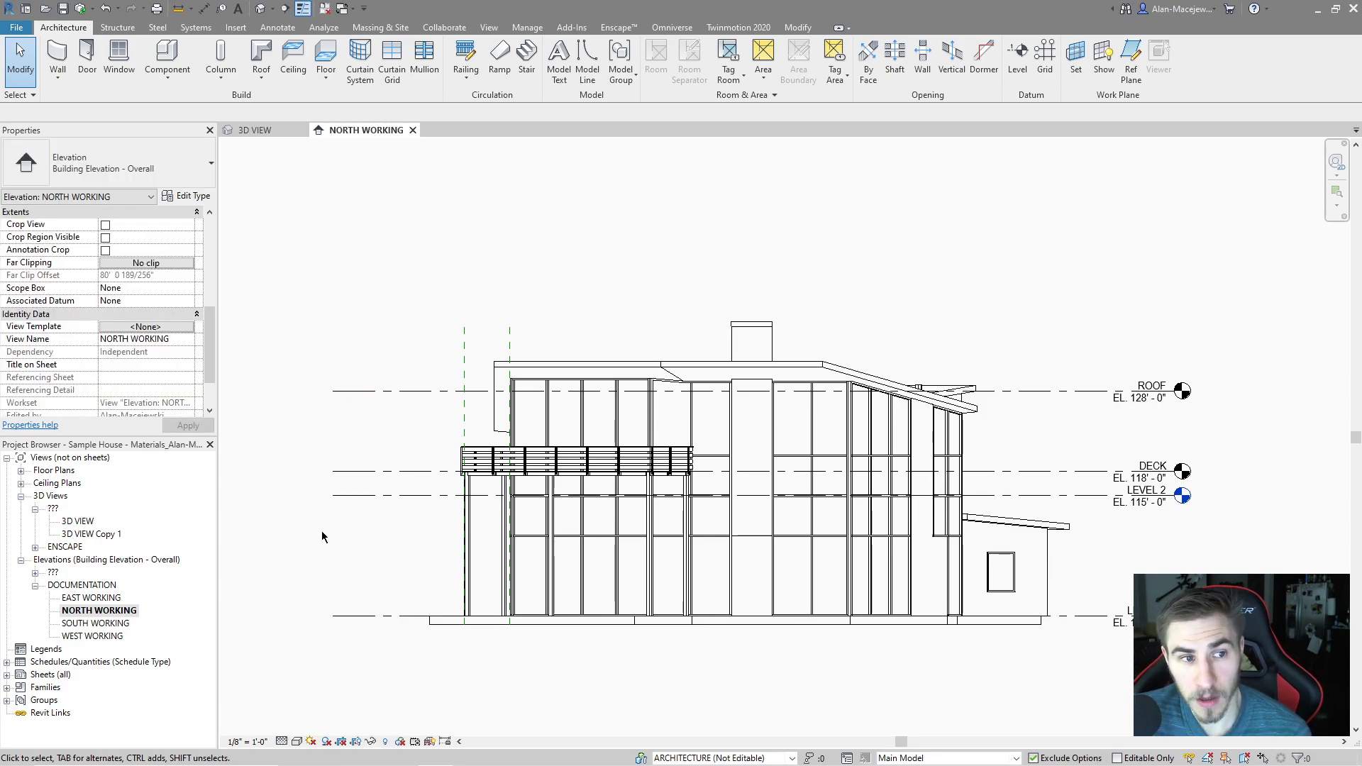
click(296, 741)
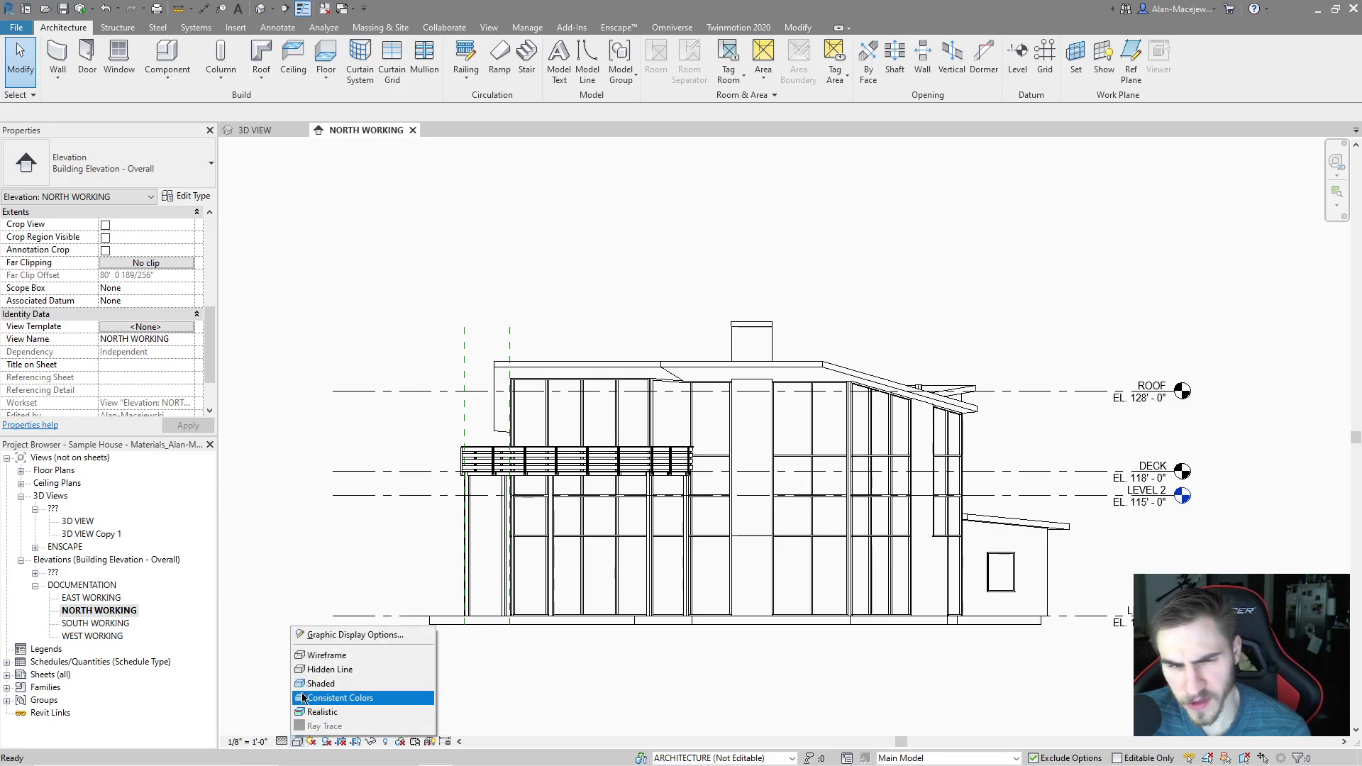
click(353, 637)
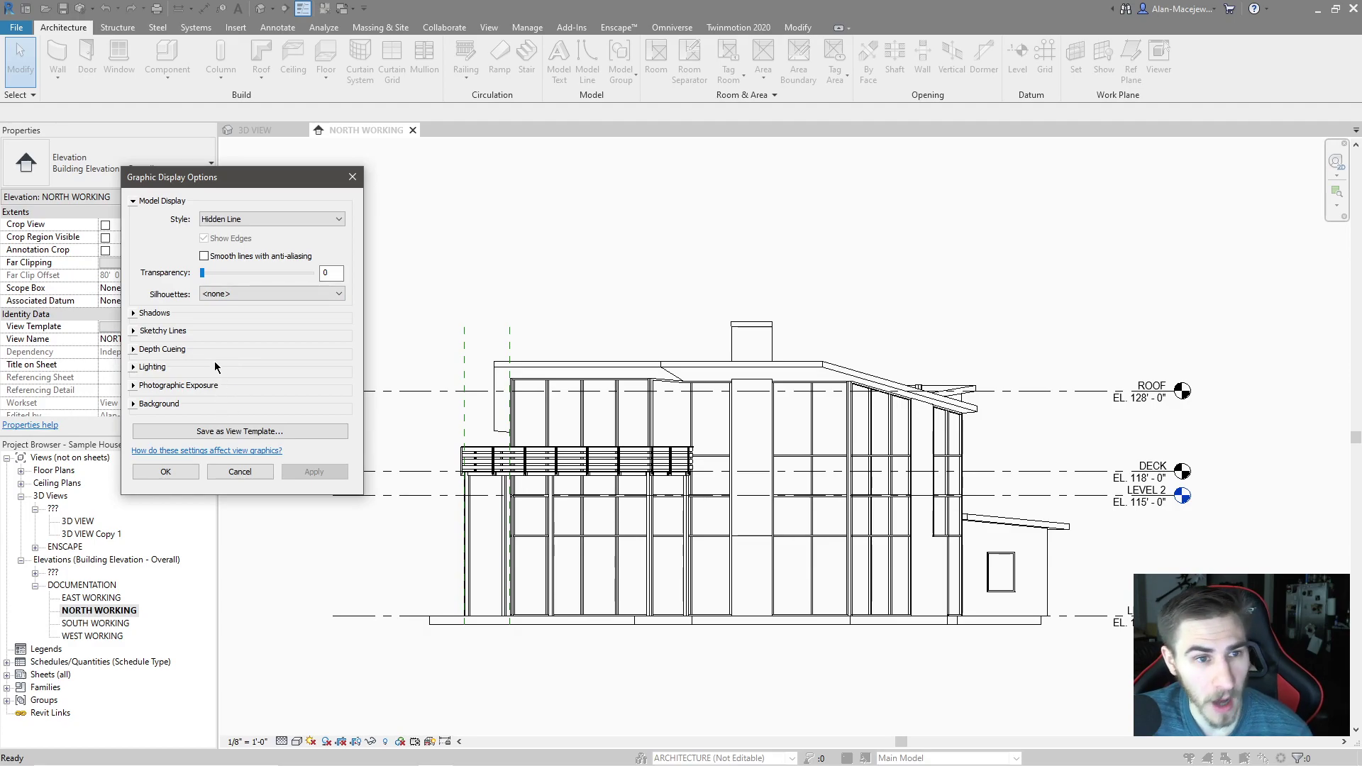
Step: Keep Hidden Line style and enable Show Depth under Depth Cueing, then apply
double_click(246, 222)
click(245, 222)
click(183, 237)
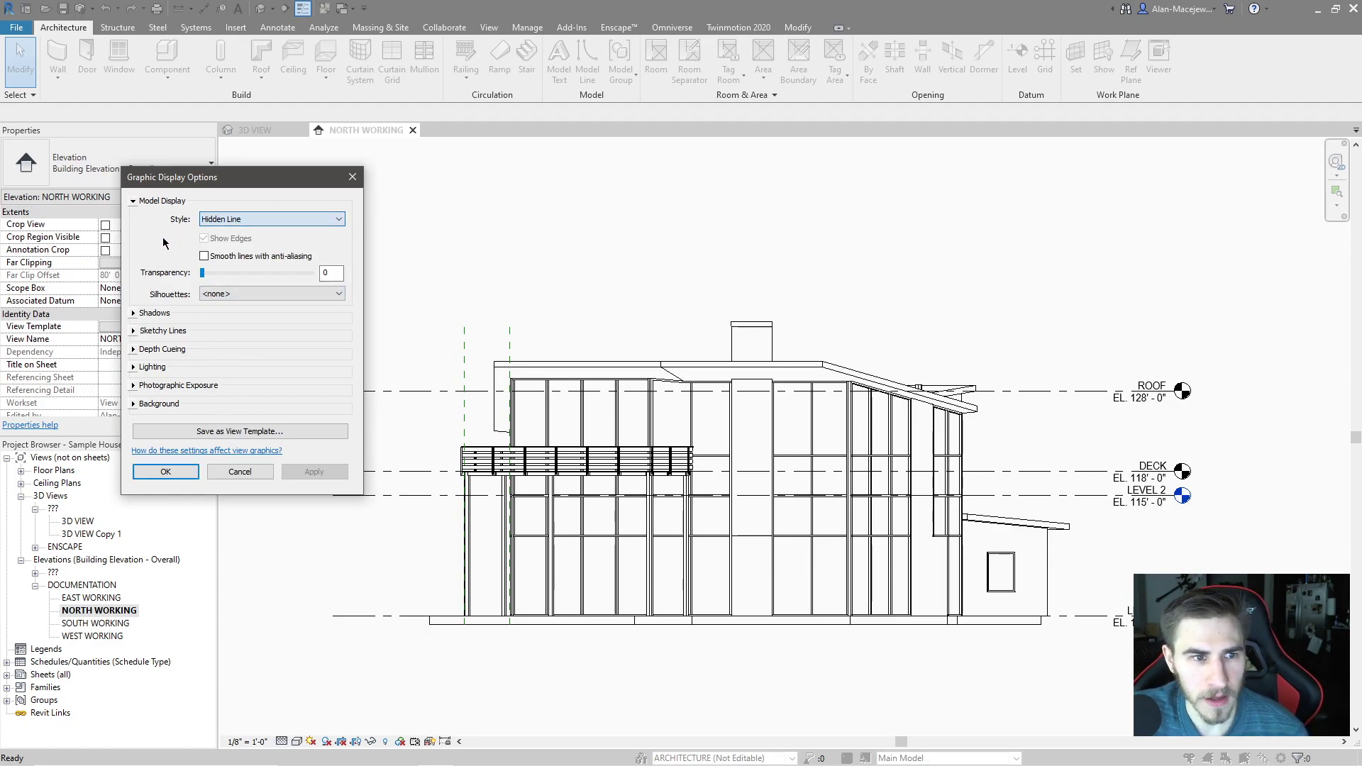
click(134, 349)
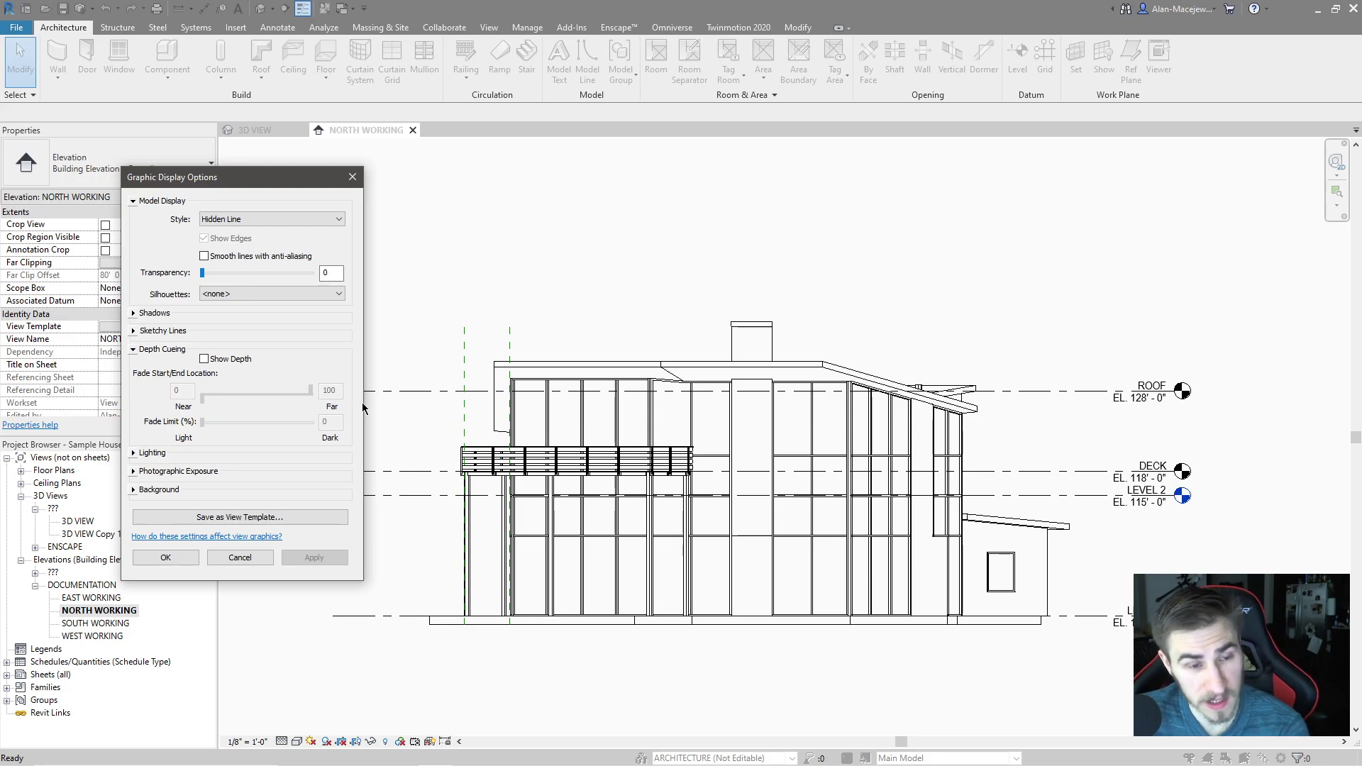
click(204, 359)
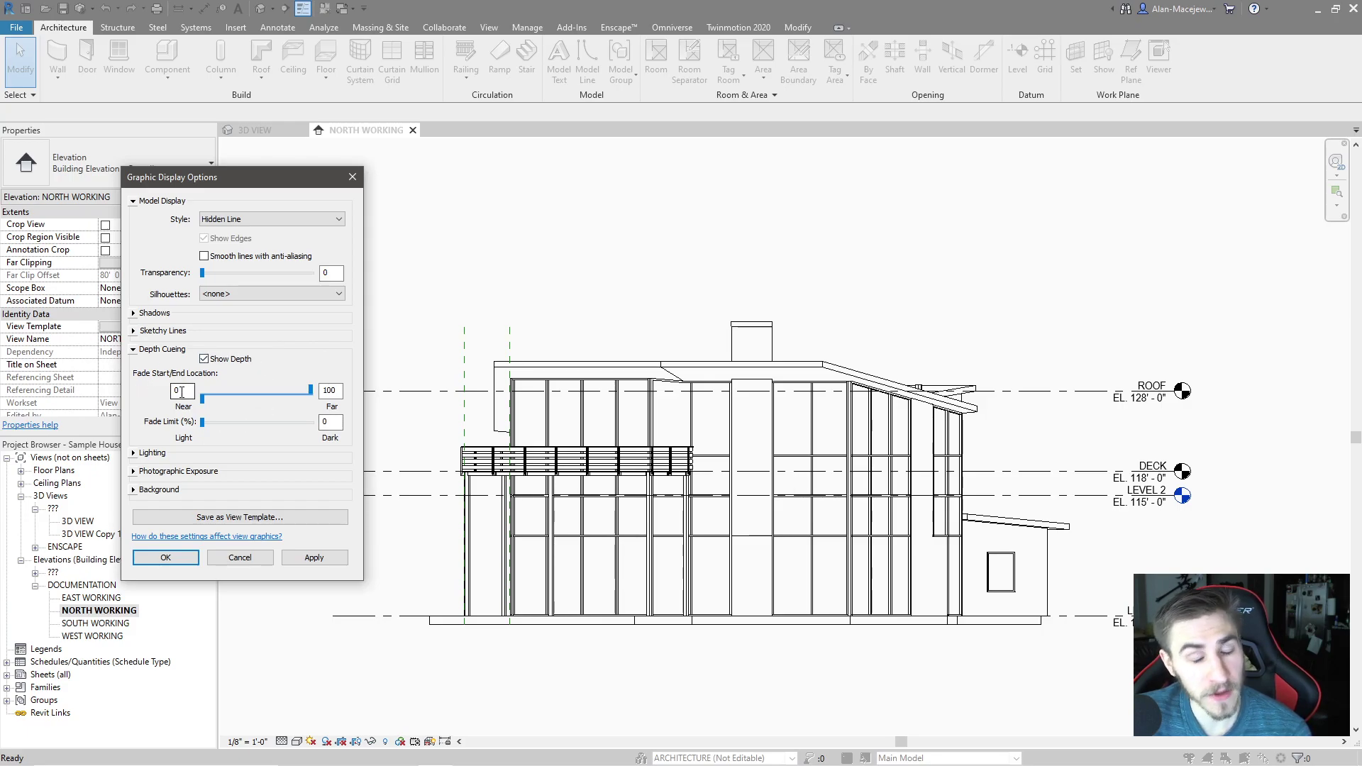
click(315, 558)
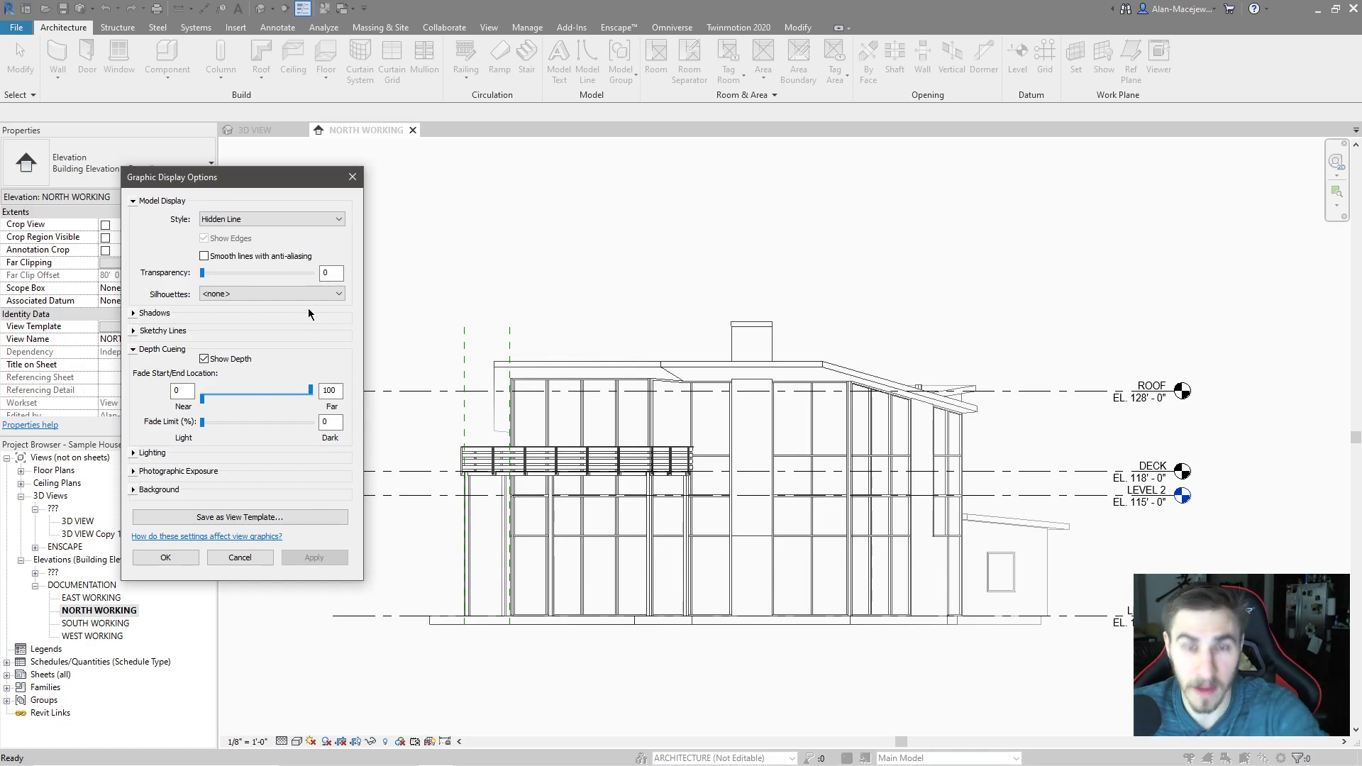
Step: Adjust depth cueing to Near 0, Far 56 and Fade Limit 18%, applying each change
drag(203, 398, 258, 400)
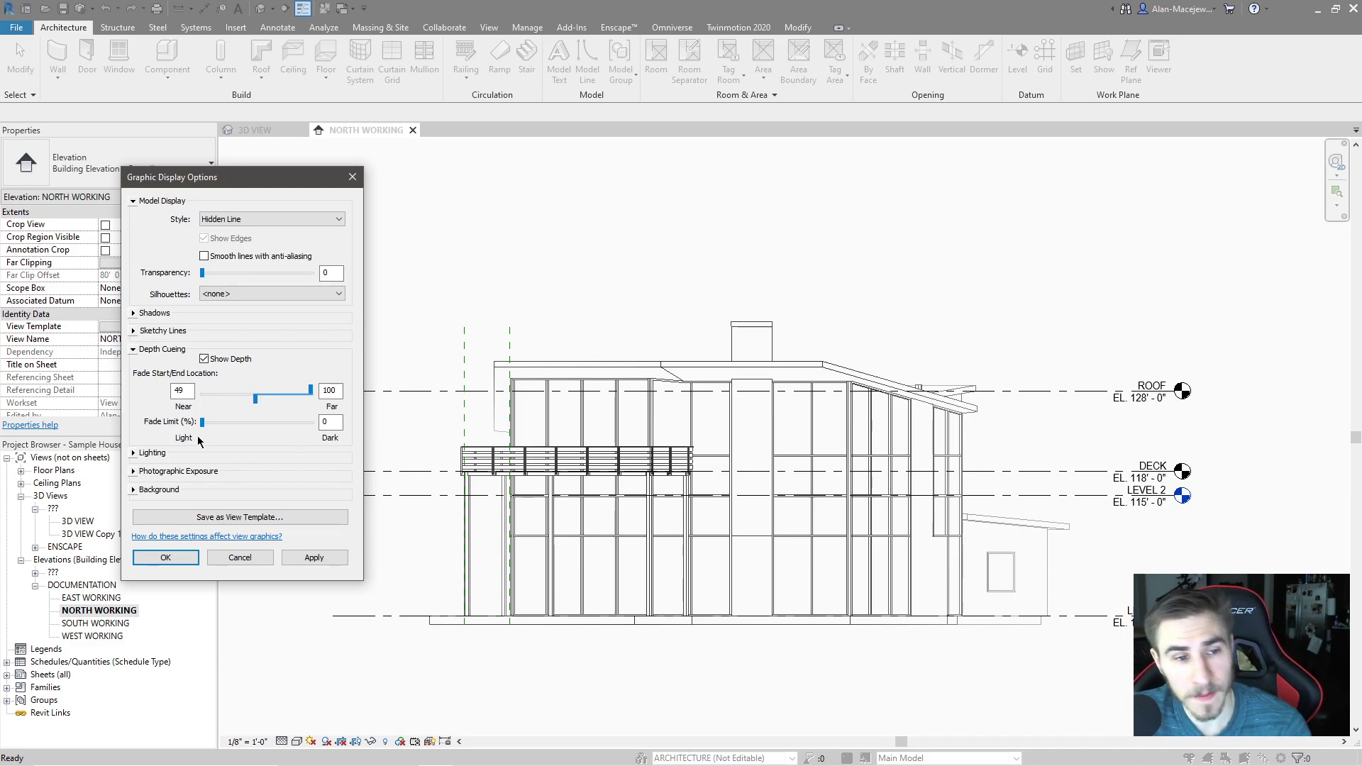
click(314, 557)
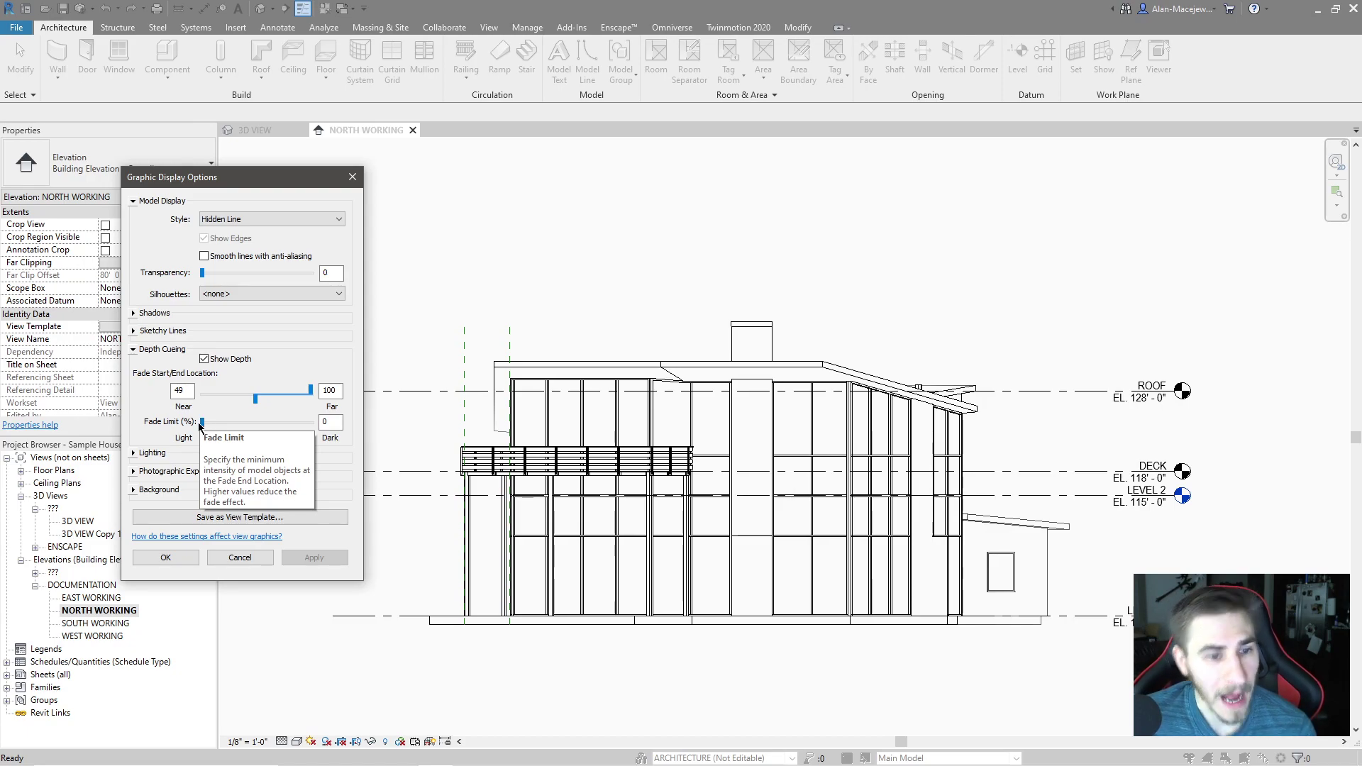
drag(202, 423, 276, 426)
click(312, 557)
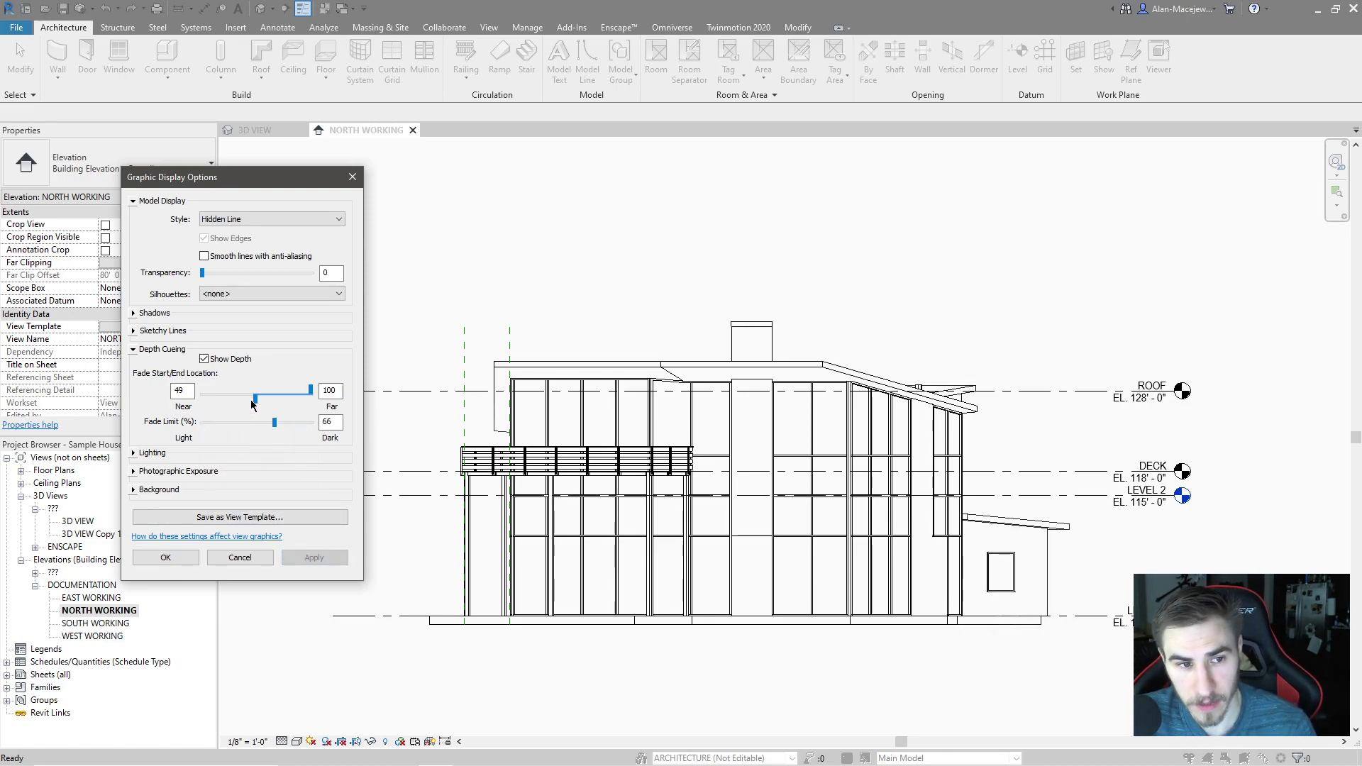
drag(256, 401, 202, 401)
click(314, 558)
drag(310, 391, 216, 433)
click(314, 559)
click(314, 558)
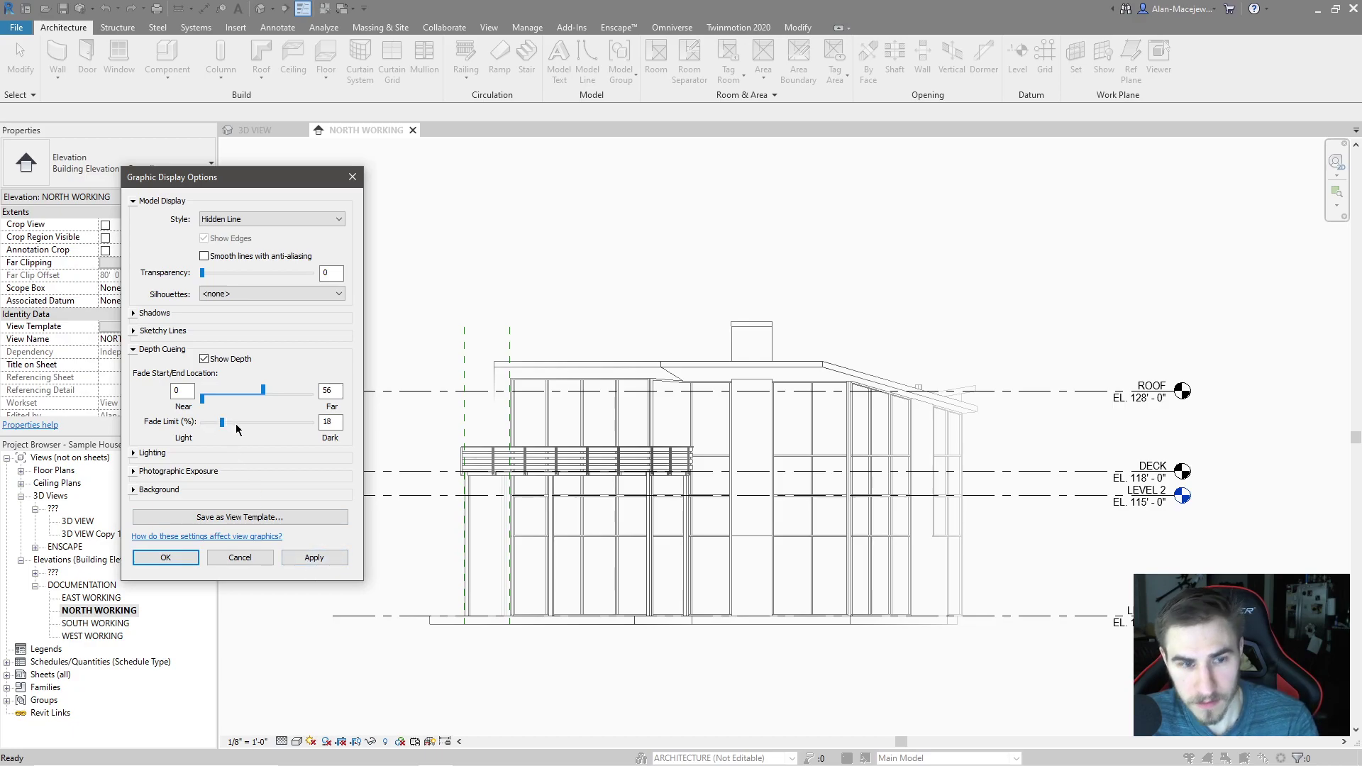
click(305, 559)
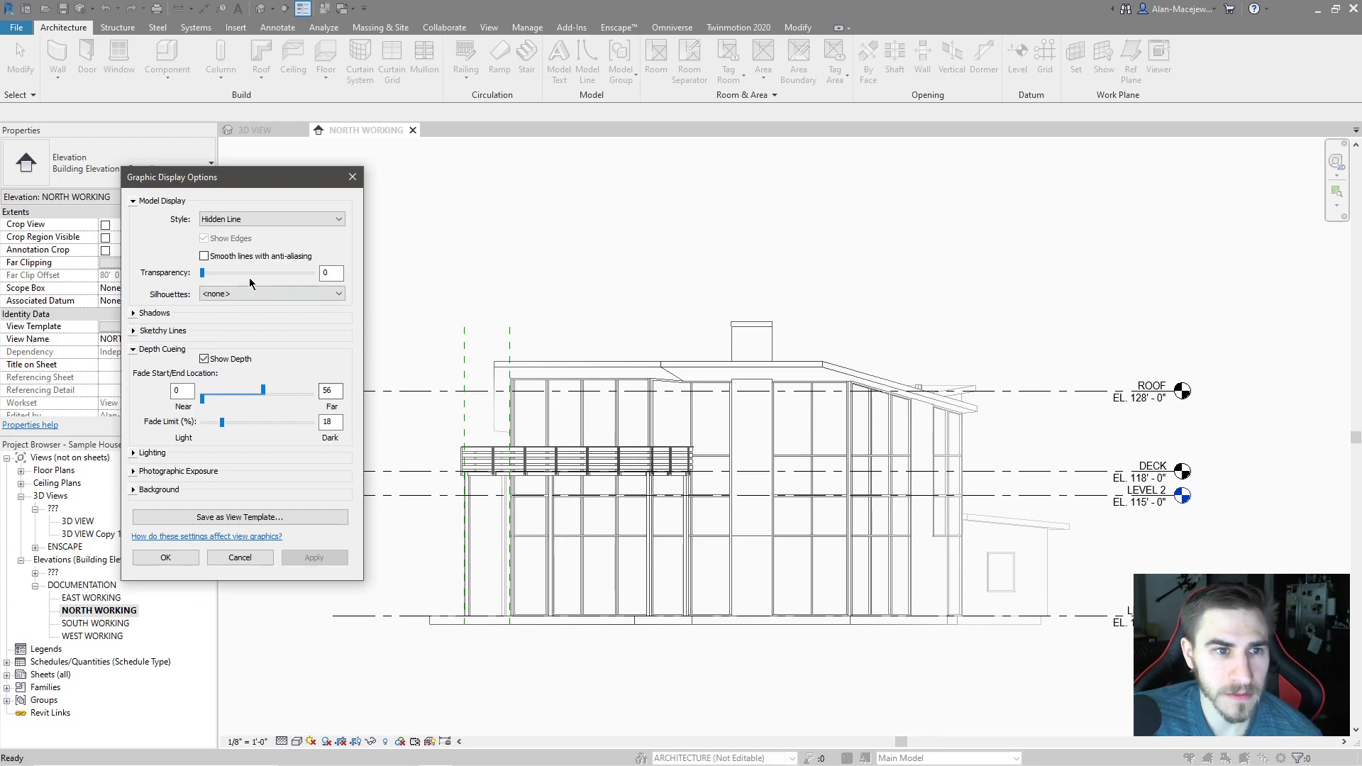
Step: Apply Realistic style and reset depth fade to Far 100 and Fade Limit 0
click(279, 219)
click(227, 269)
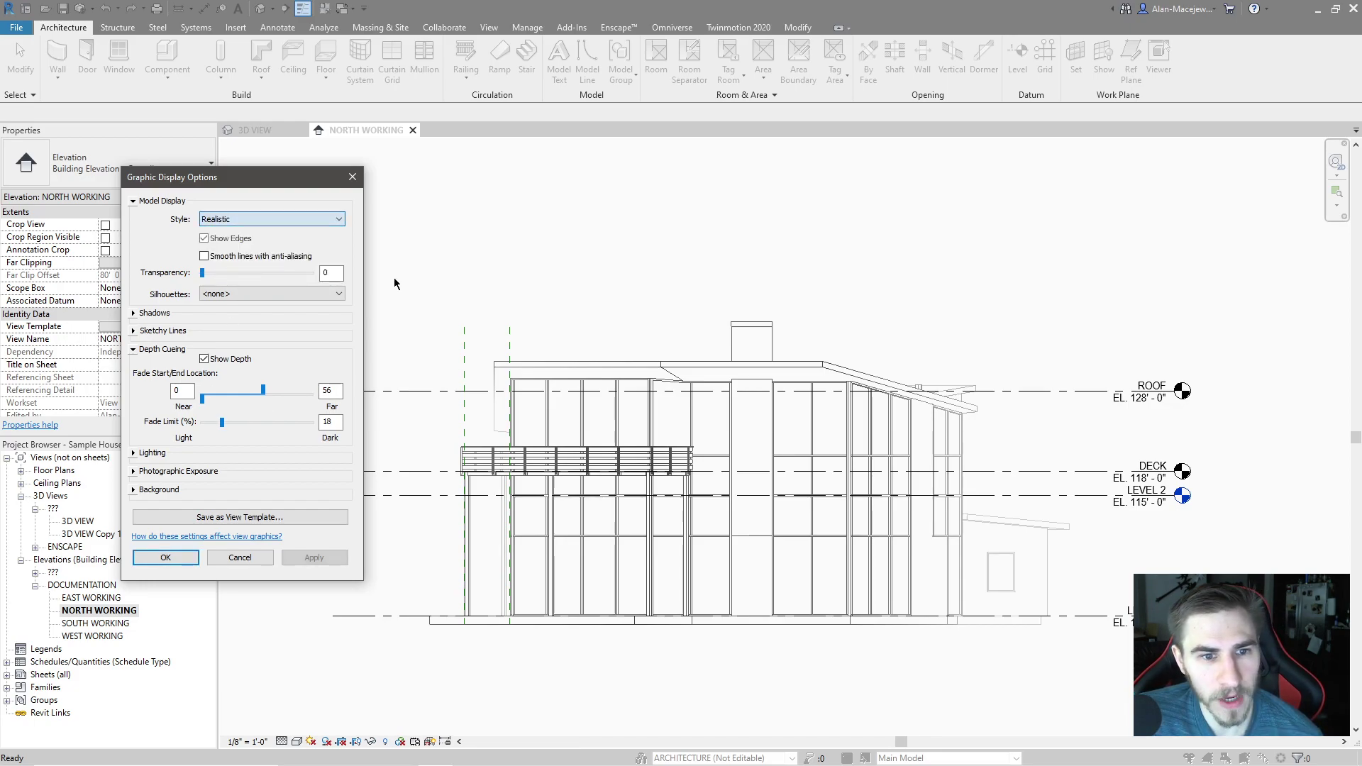
click(300, 557)
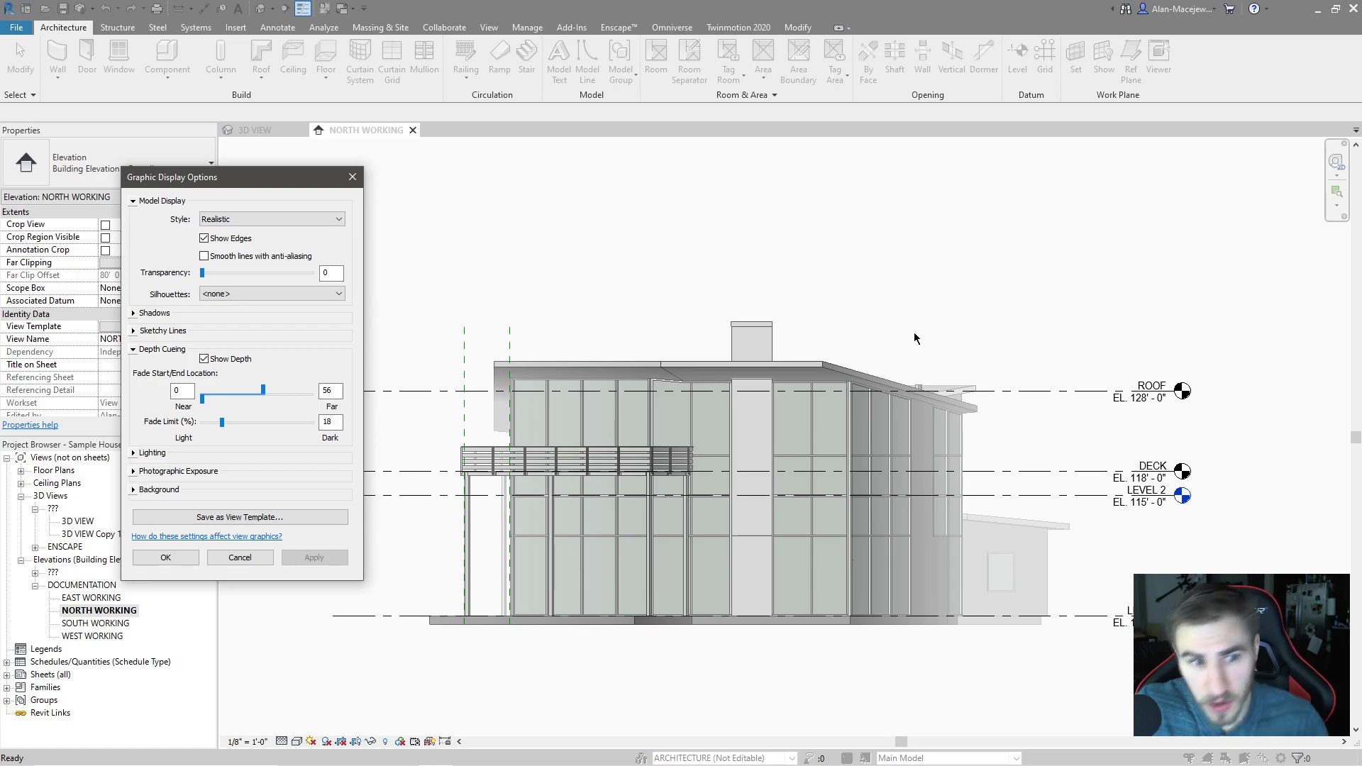
drag(263, 391, 349, 383)
click(315, 557)
drag(222, 422, 194, 428)
click(314, 557)
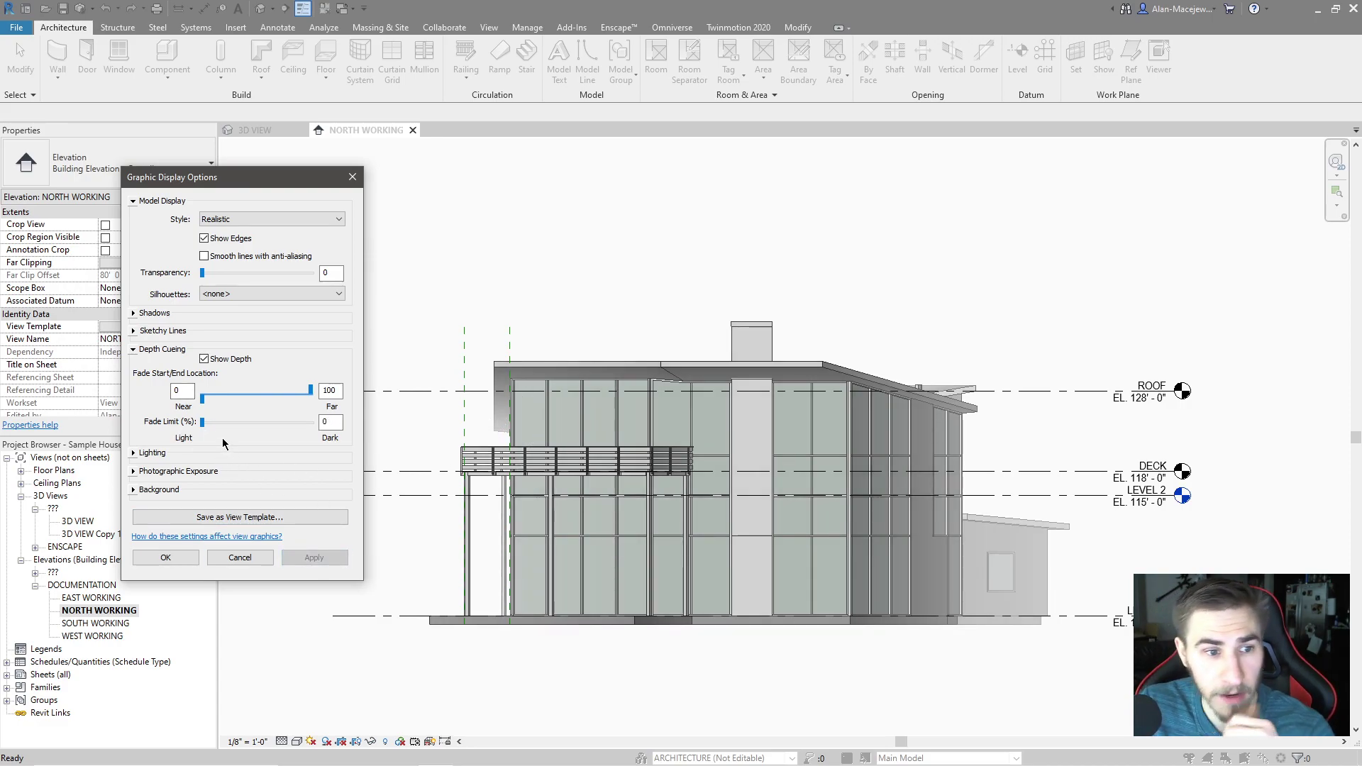
Step: Turn on smooth anti-aliased lines, ambient shadows and cast shadows, applying each
click(242, 256)
click(314, 557)
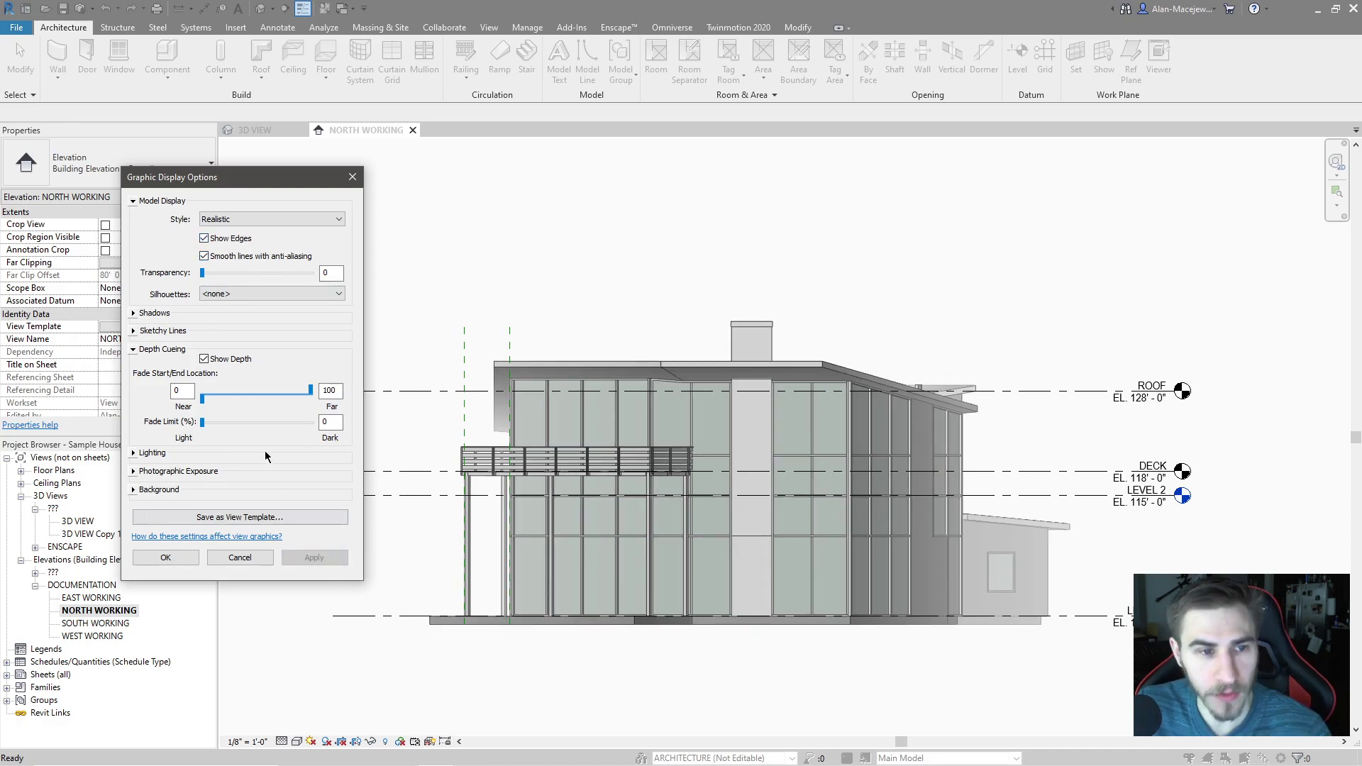
click(133, 313)
click(209, 340)
click(314, 582)
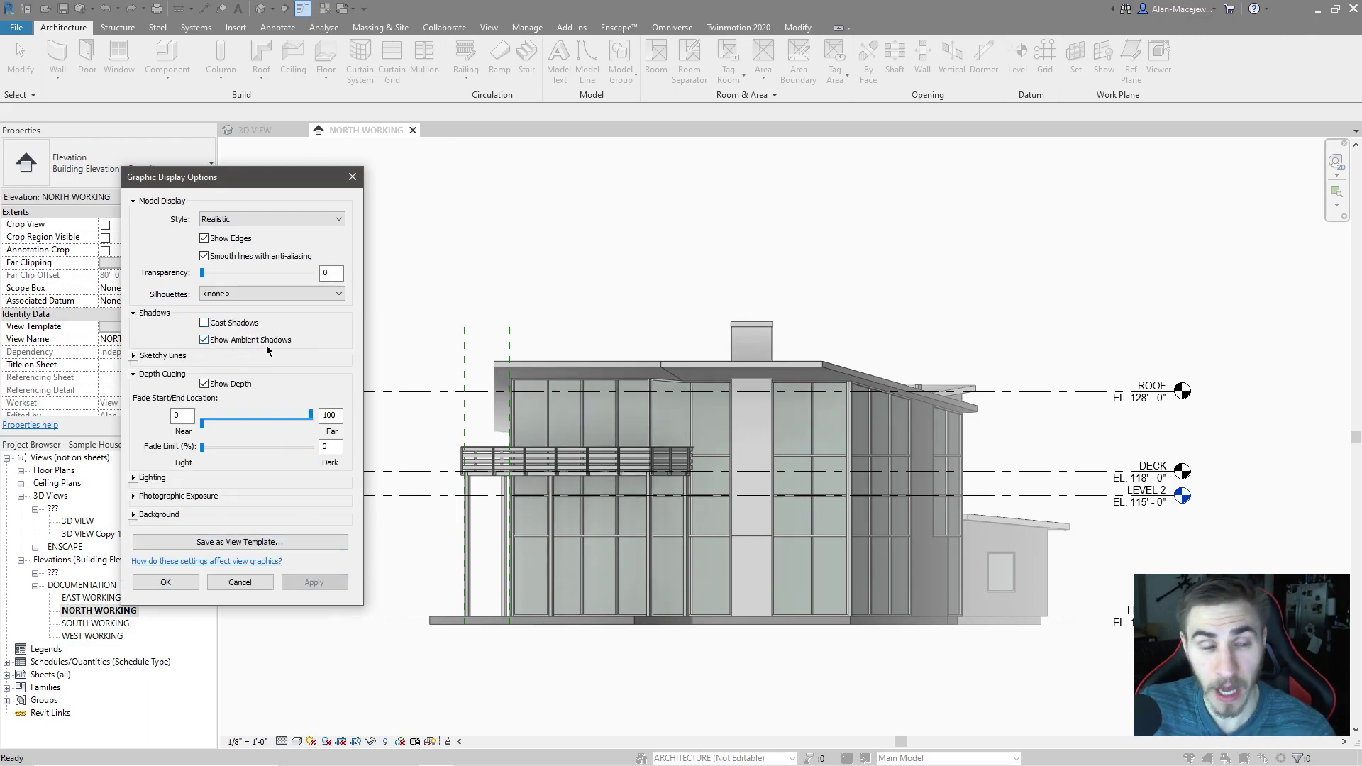
click(205, 324)
click(329, 588)
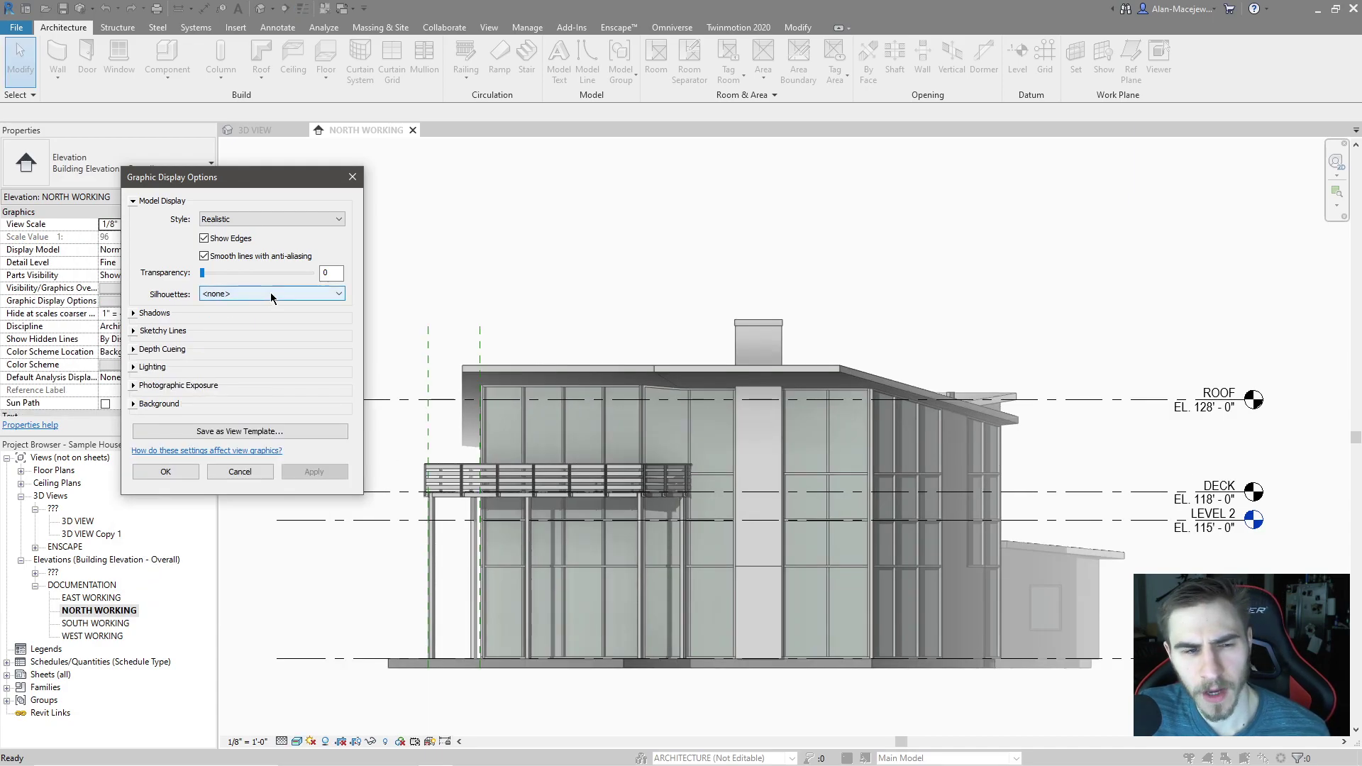
click(270, 294)
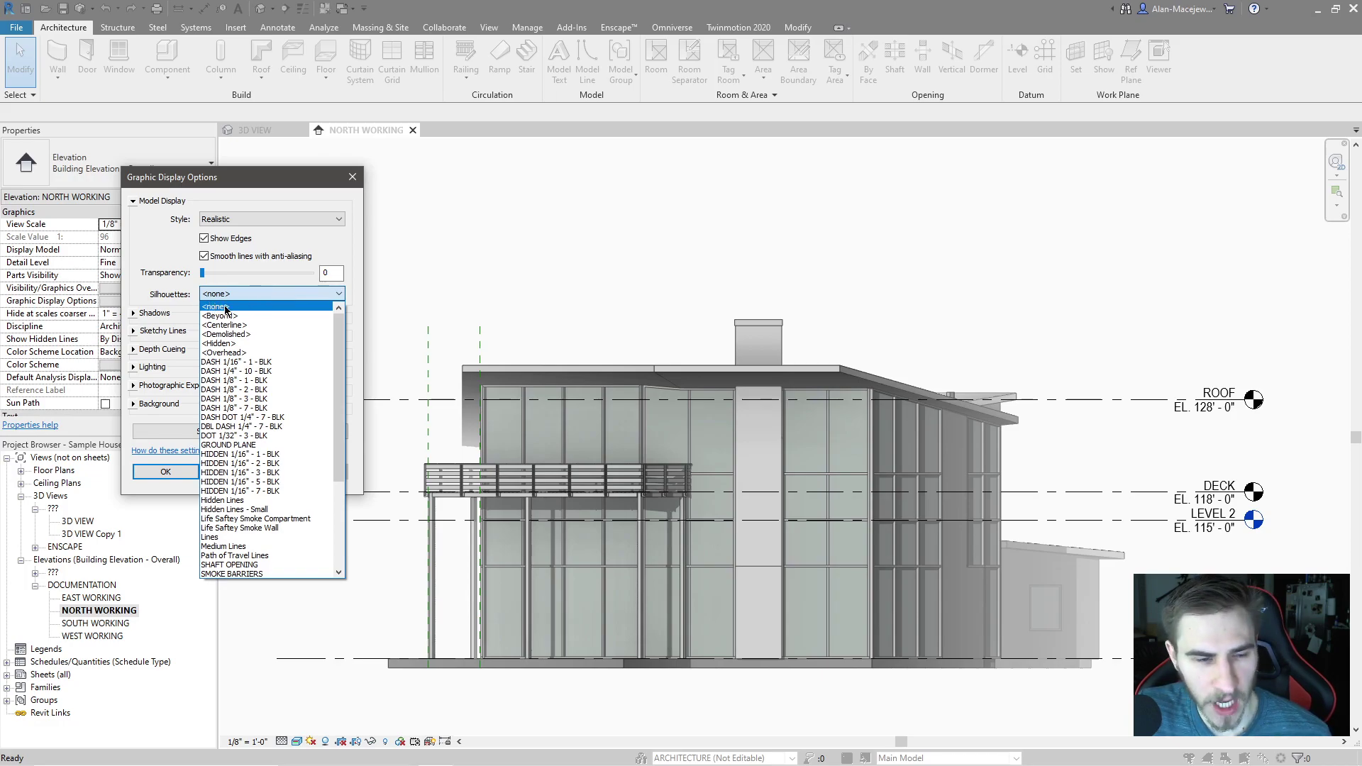
scroll(253, 374, down, 1)
scroll(253, 374, down, 4)
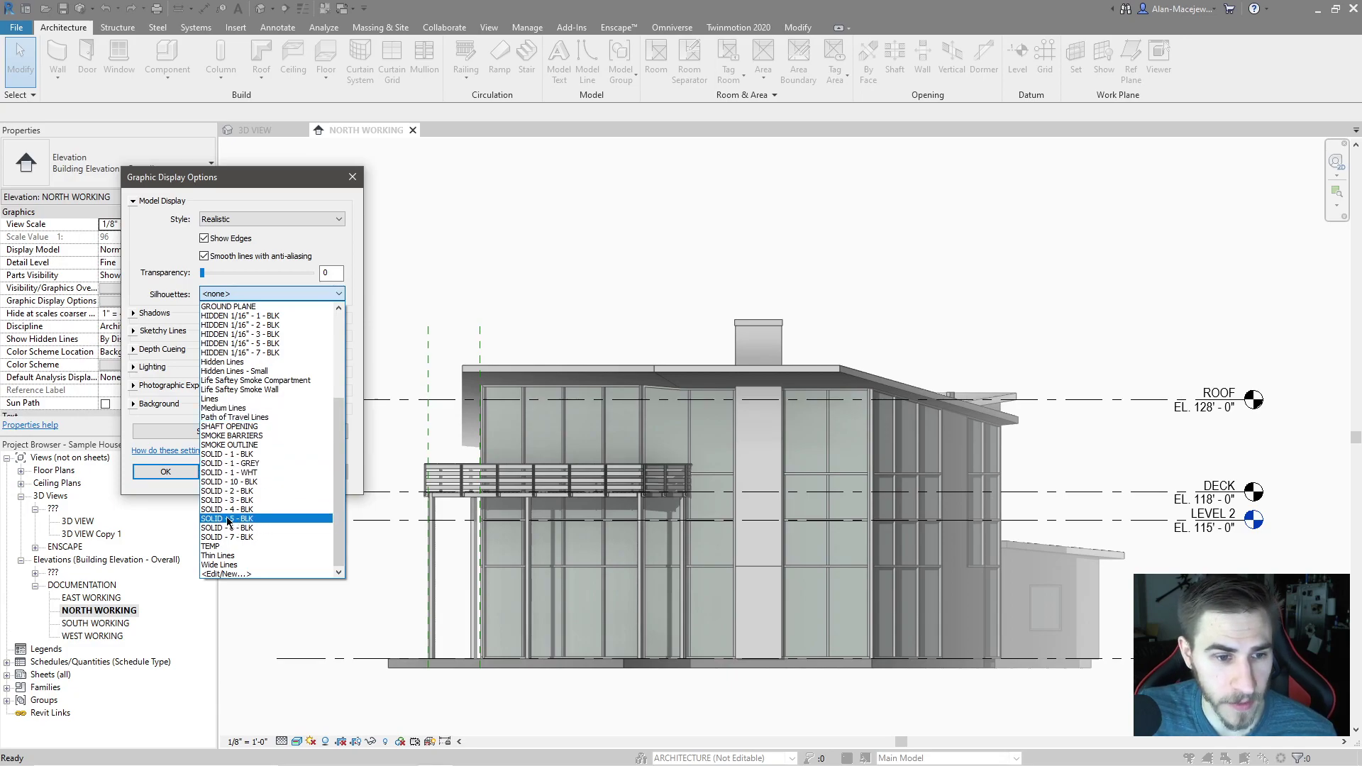
click(237, 537)
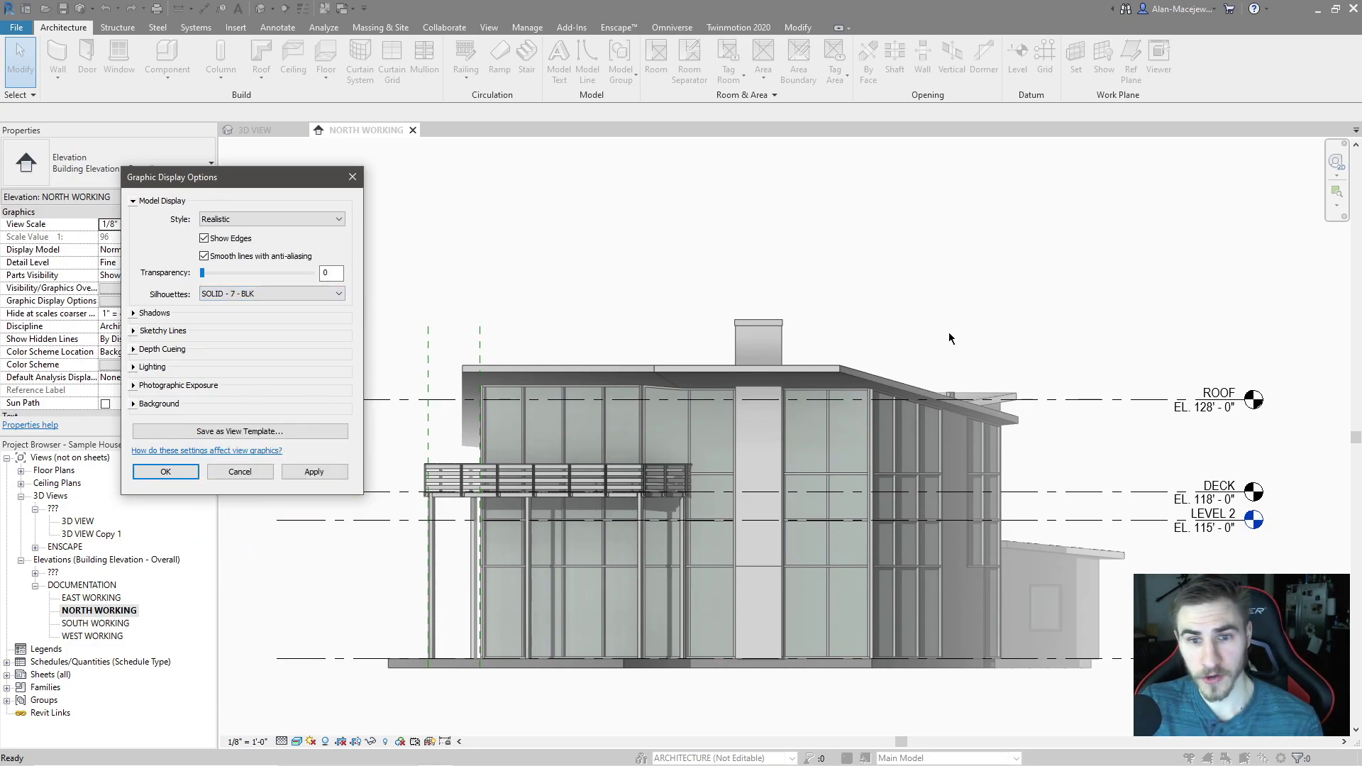
click(313, 473)
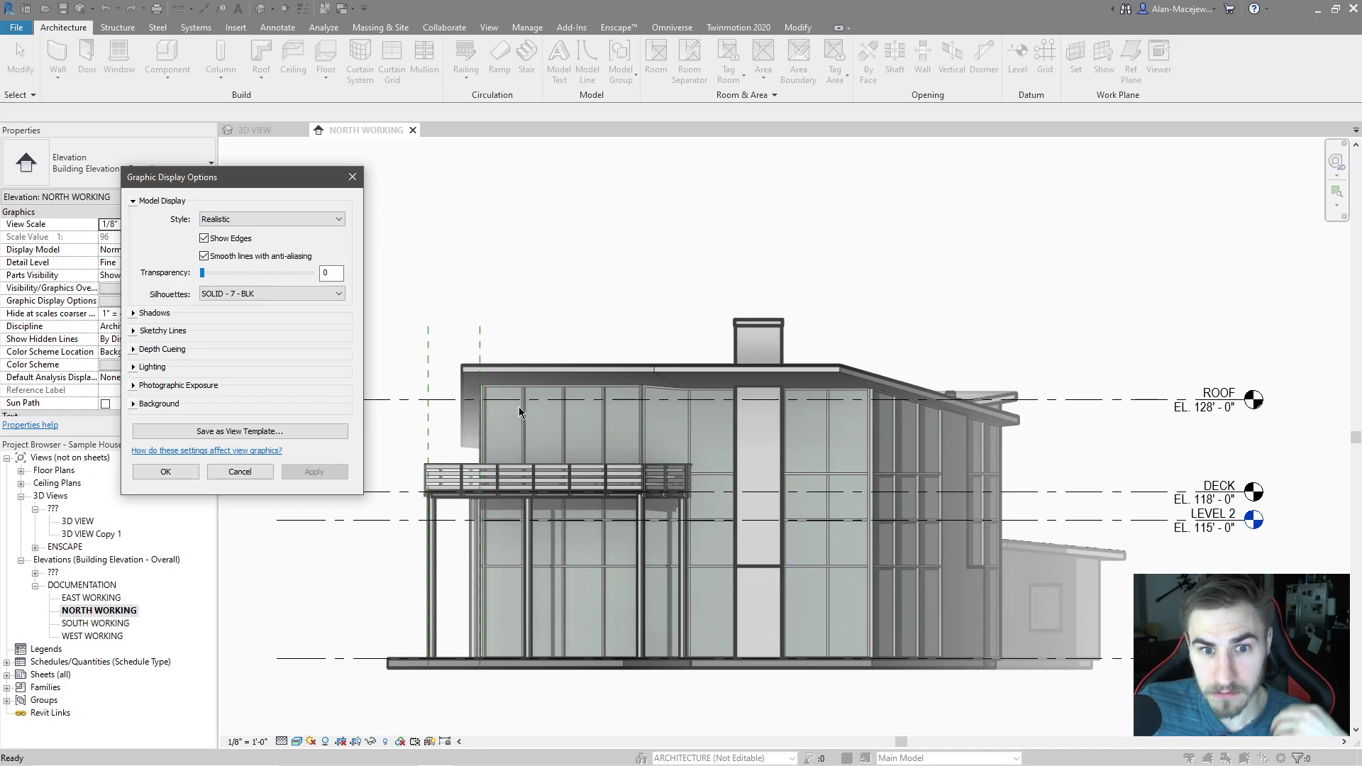
click(237, 293)
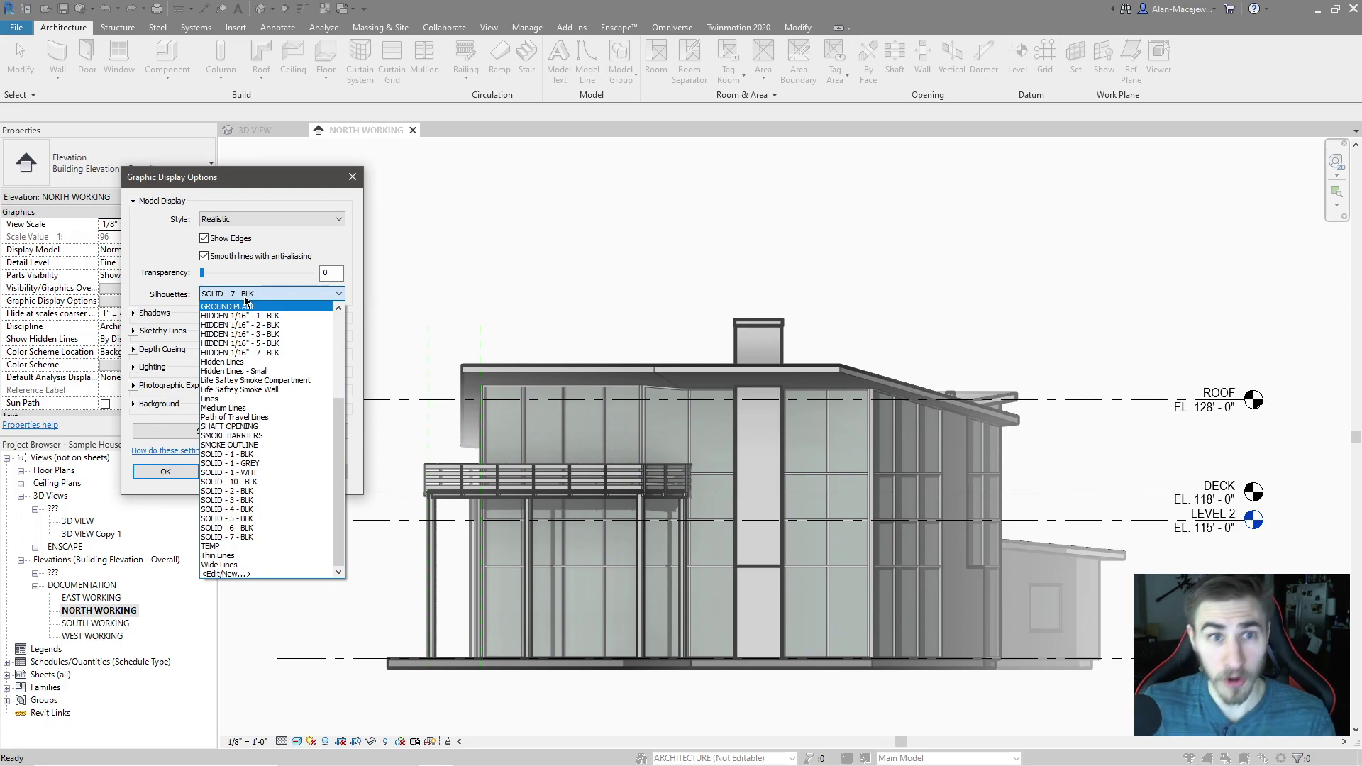
scroll(216, 341, up, 5)
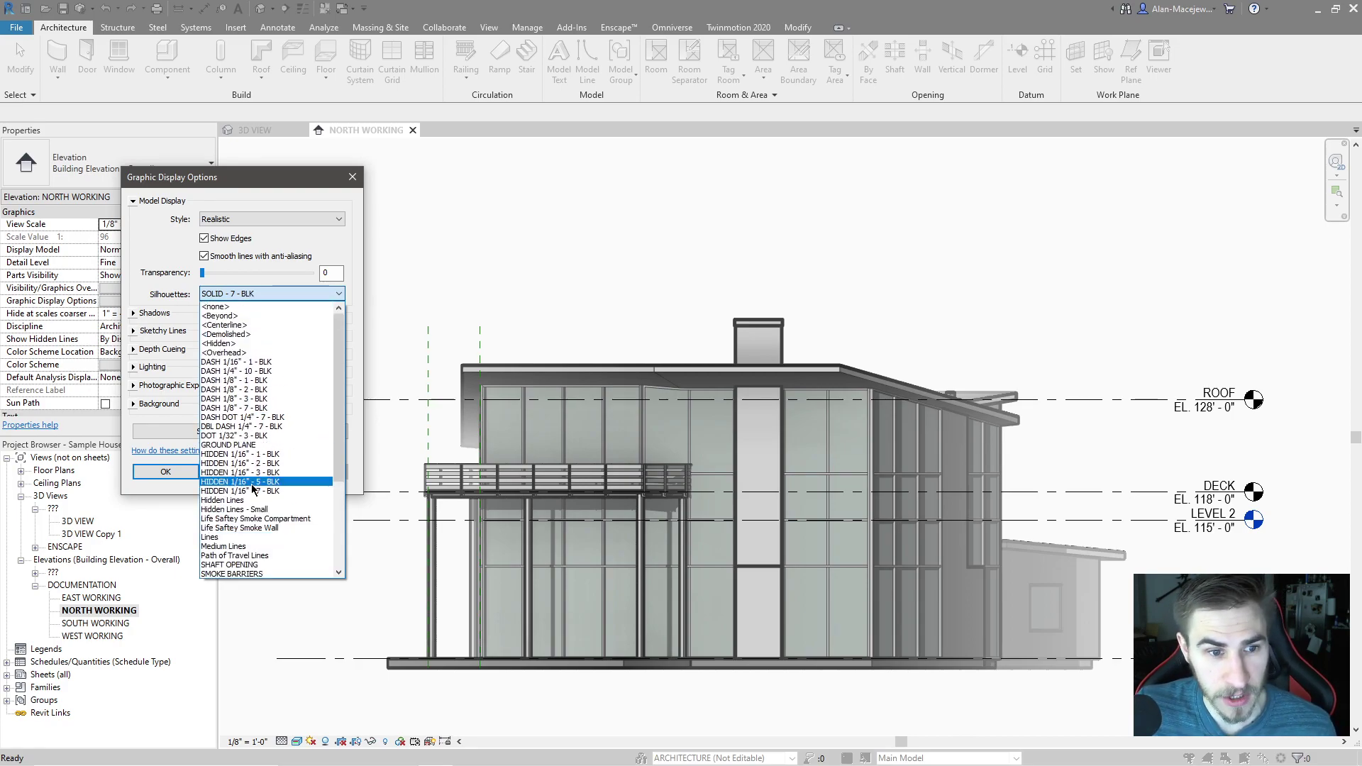
click(261, 474)
click(313, 471)
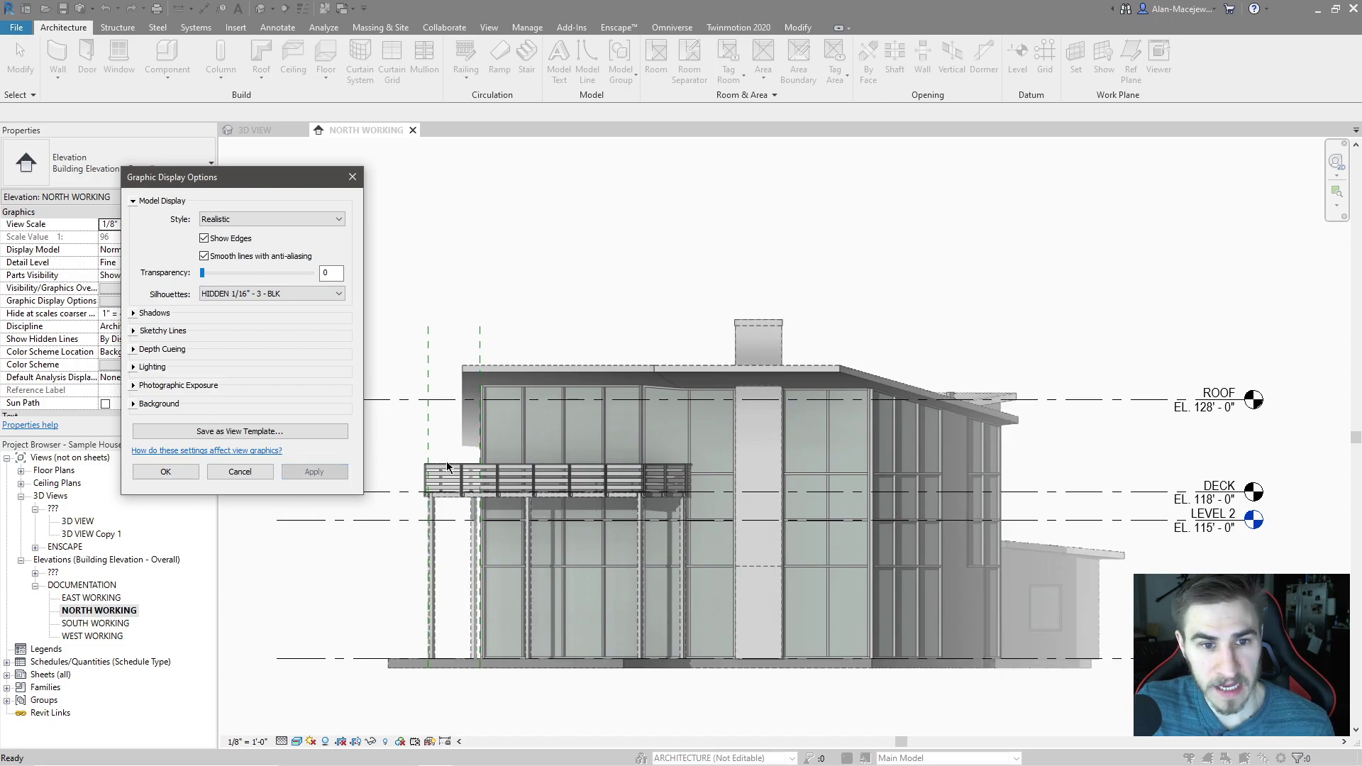
click(272, 294)
scroll(259, 415, up, 2)
scroll(259, 415, up, 4)
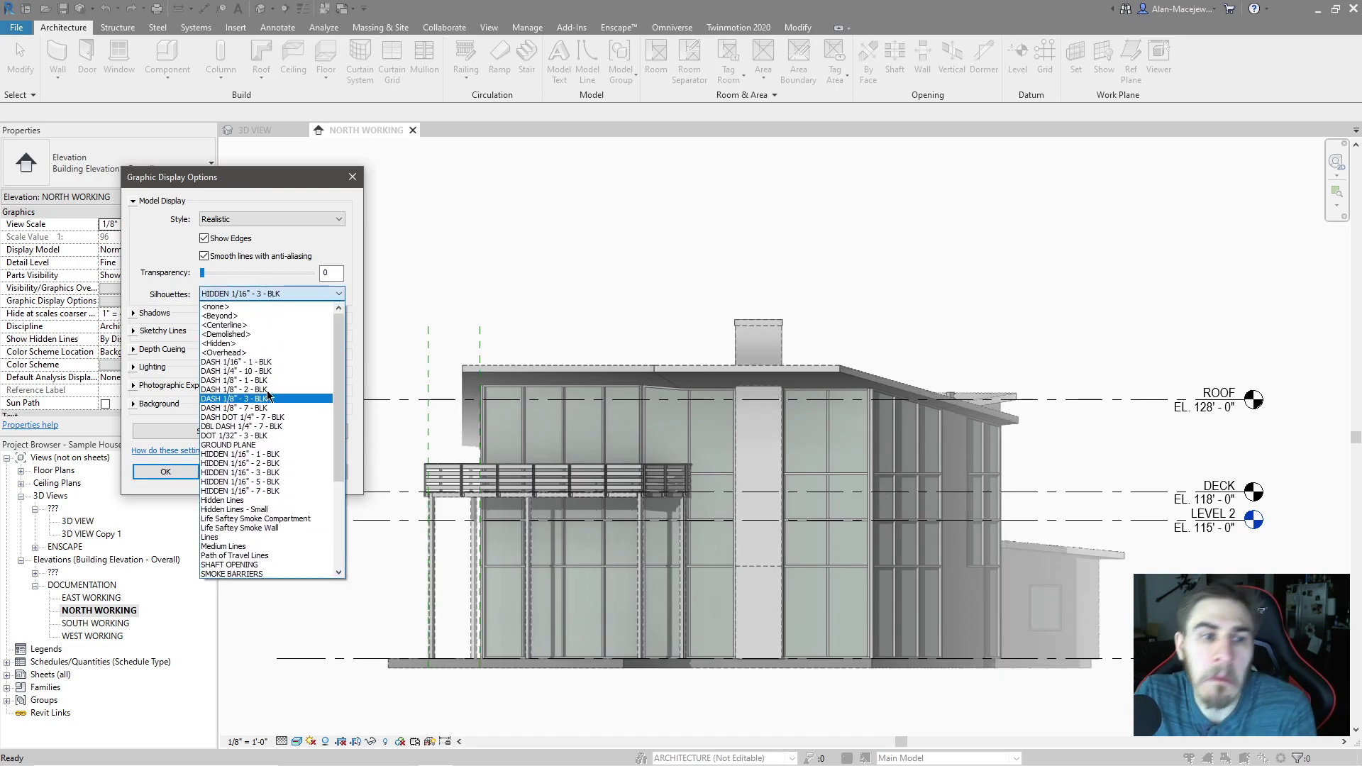
click(226, 308)
click(331, 478)
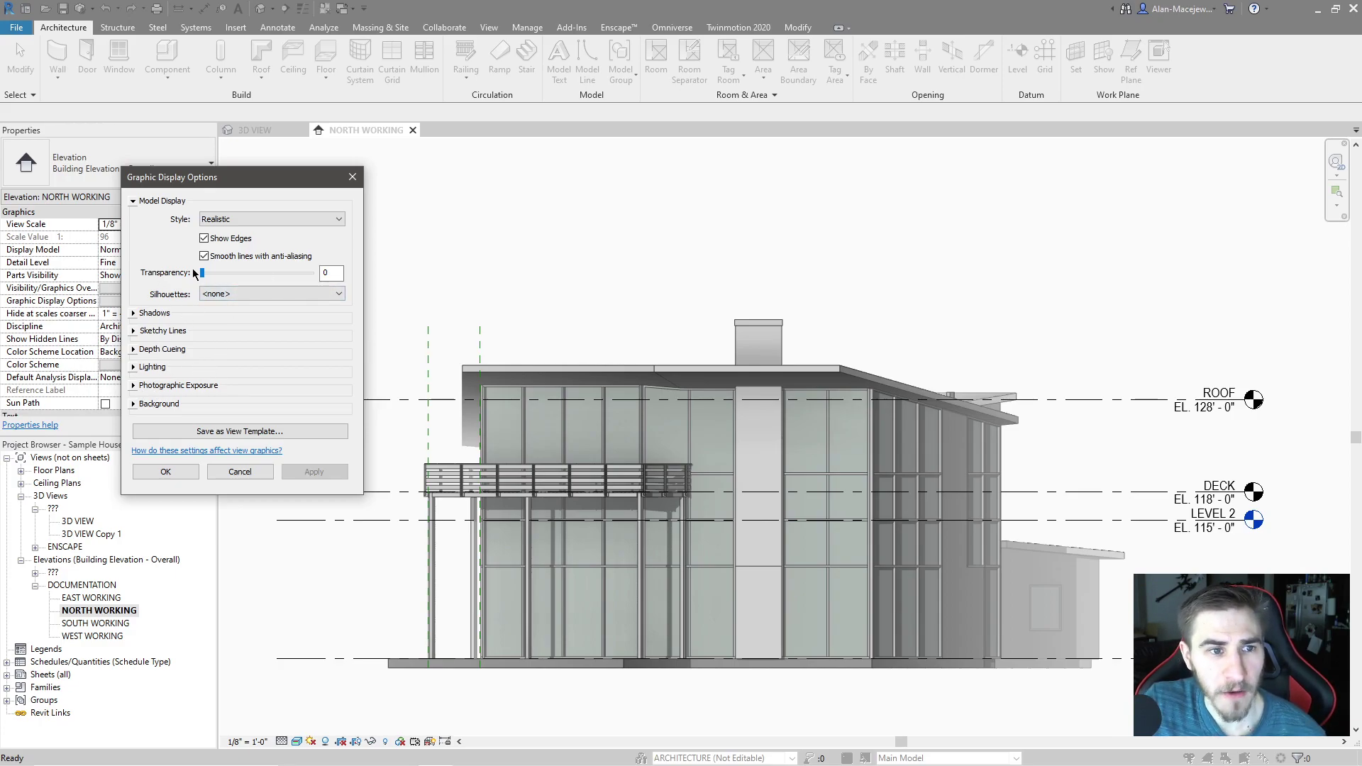
Step: Reapply Hidden Line, then switch the elevation to Realistic style and apply it
click(269, 218)
click(234, 239)
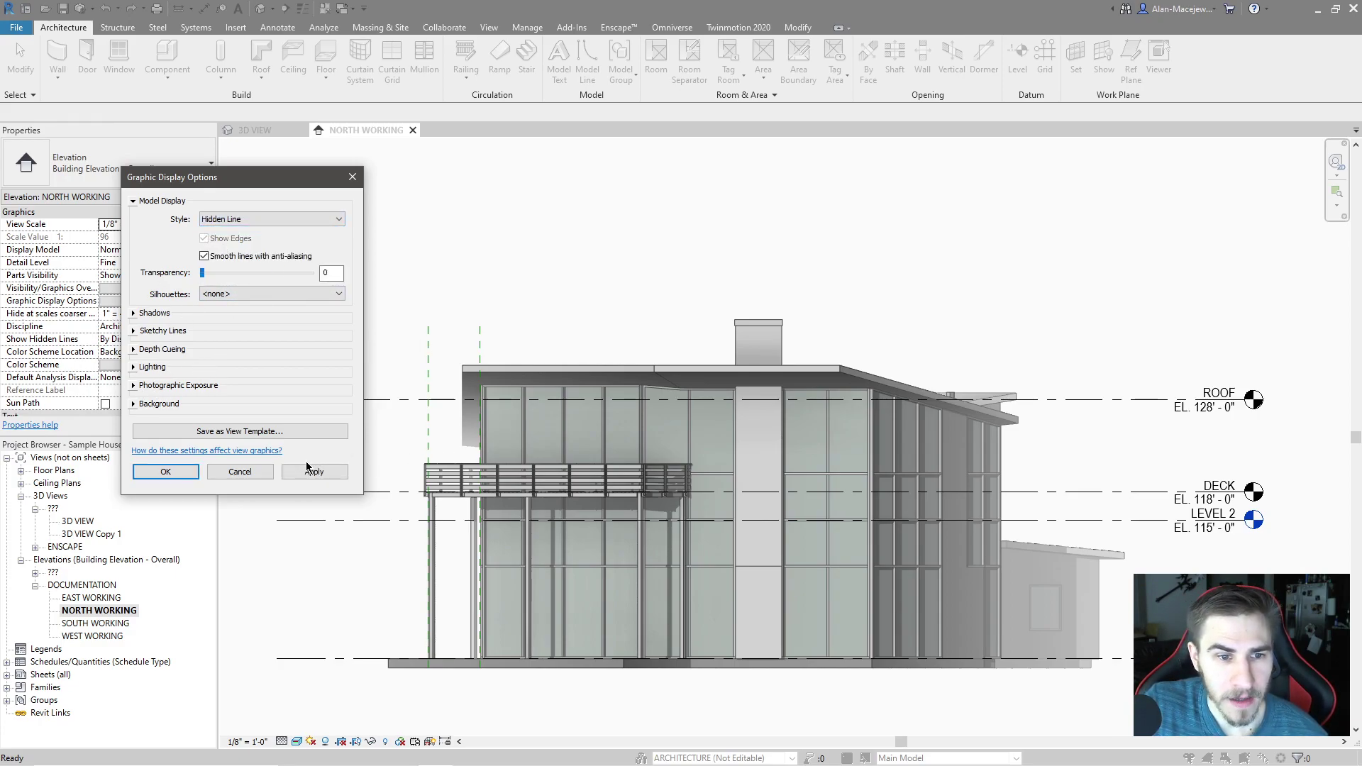
click(310, 471)
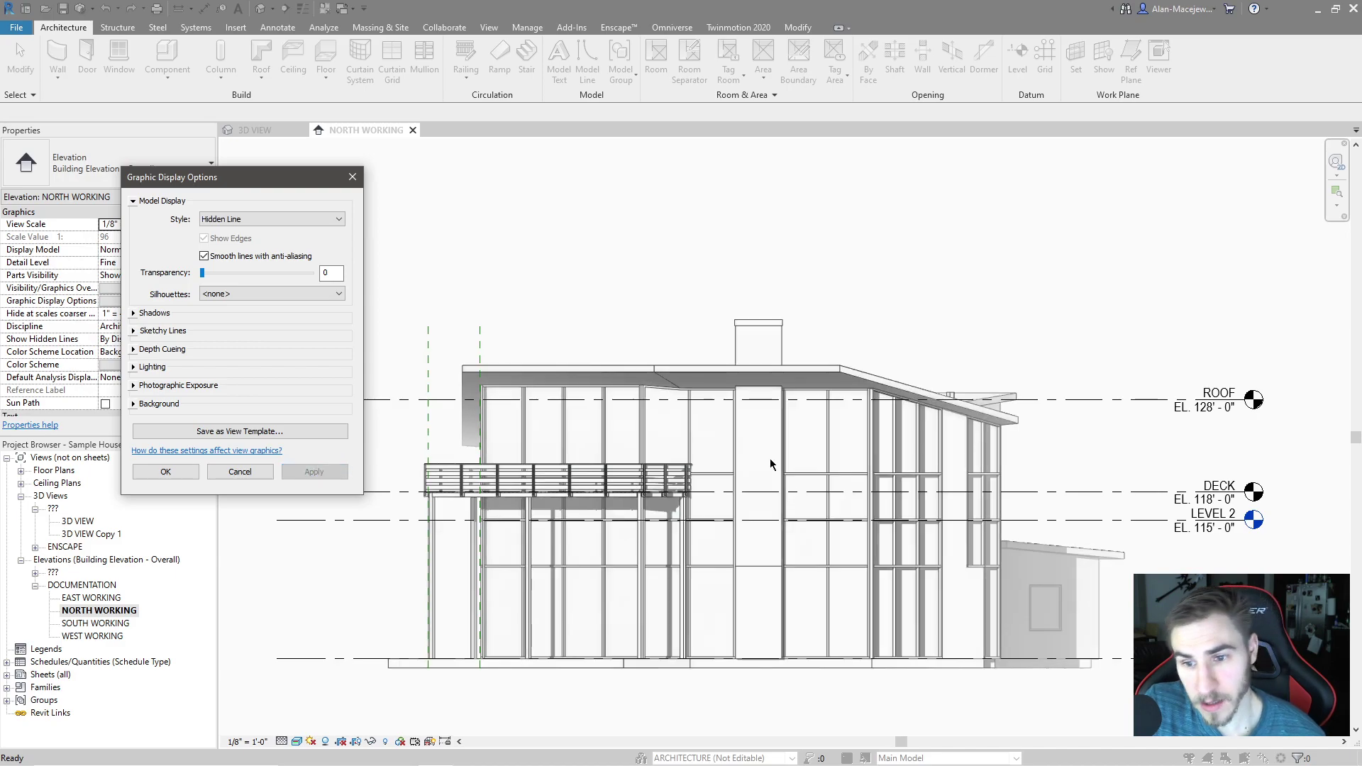
click(132, 385)
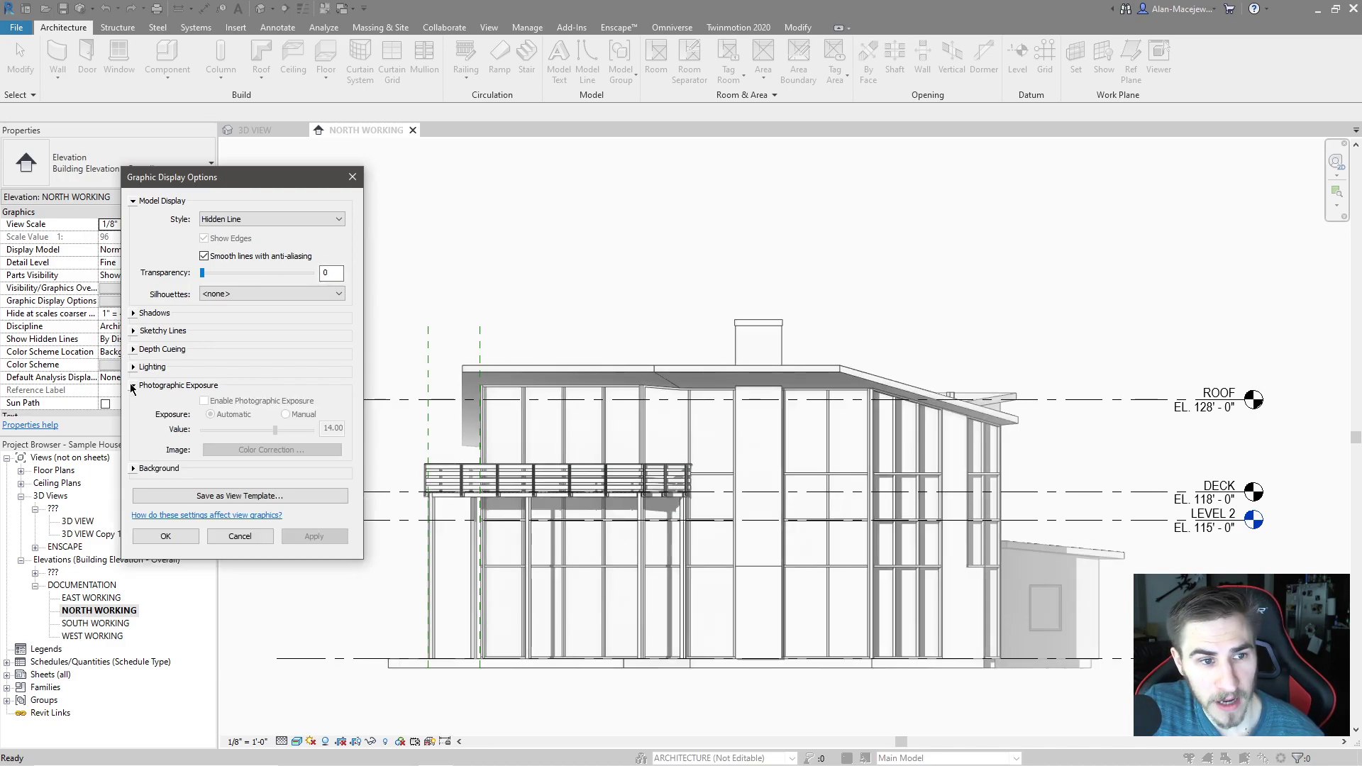
click(238, 220)
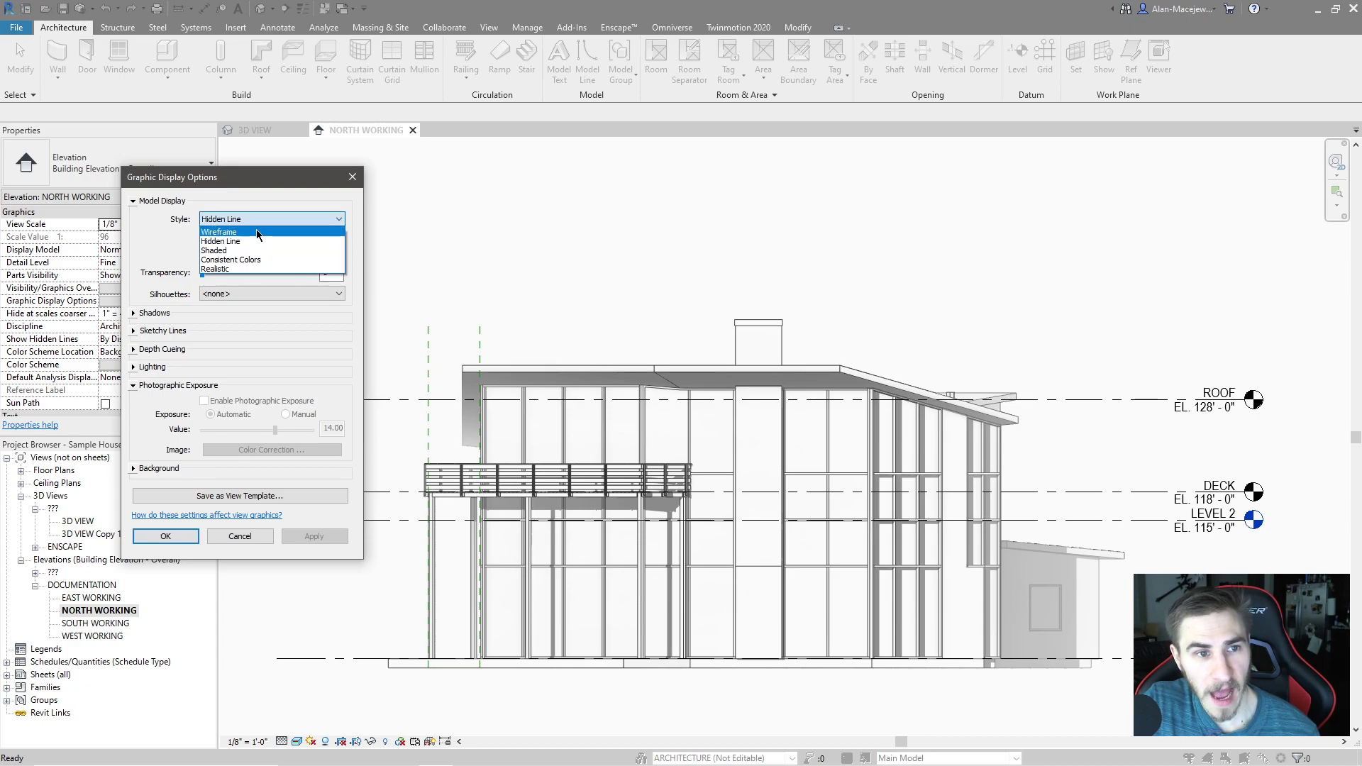
click(234, 269)
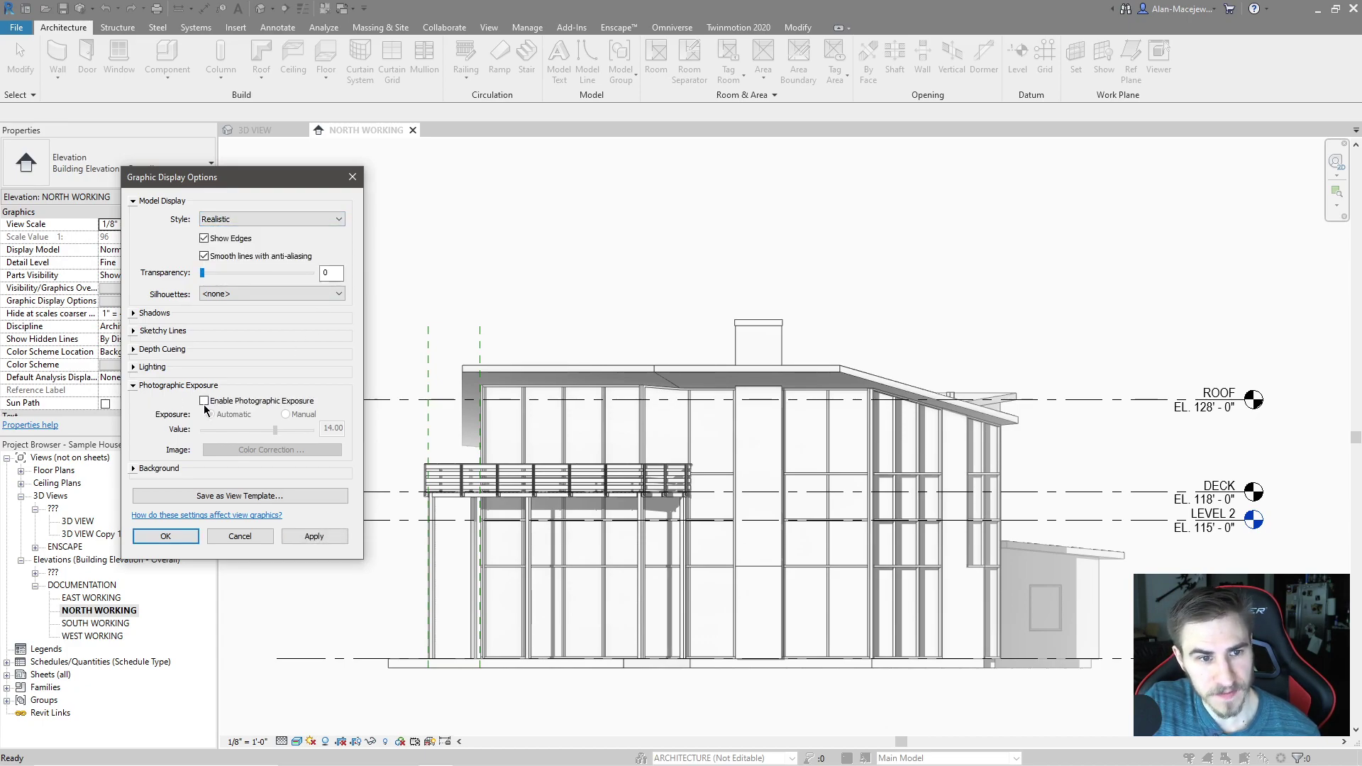
click(205, 402)
click(205, 402)
click(314, 536)
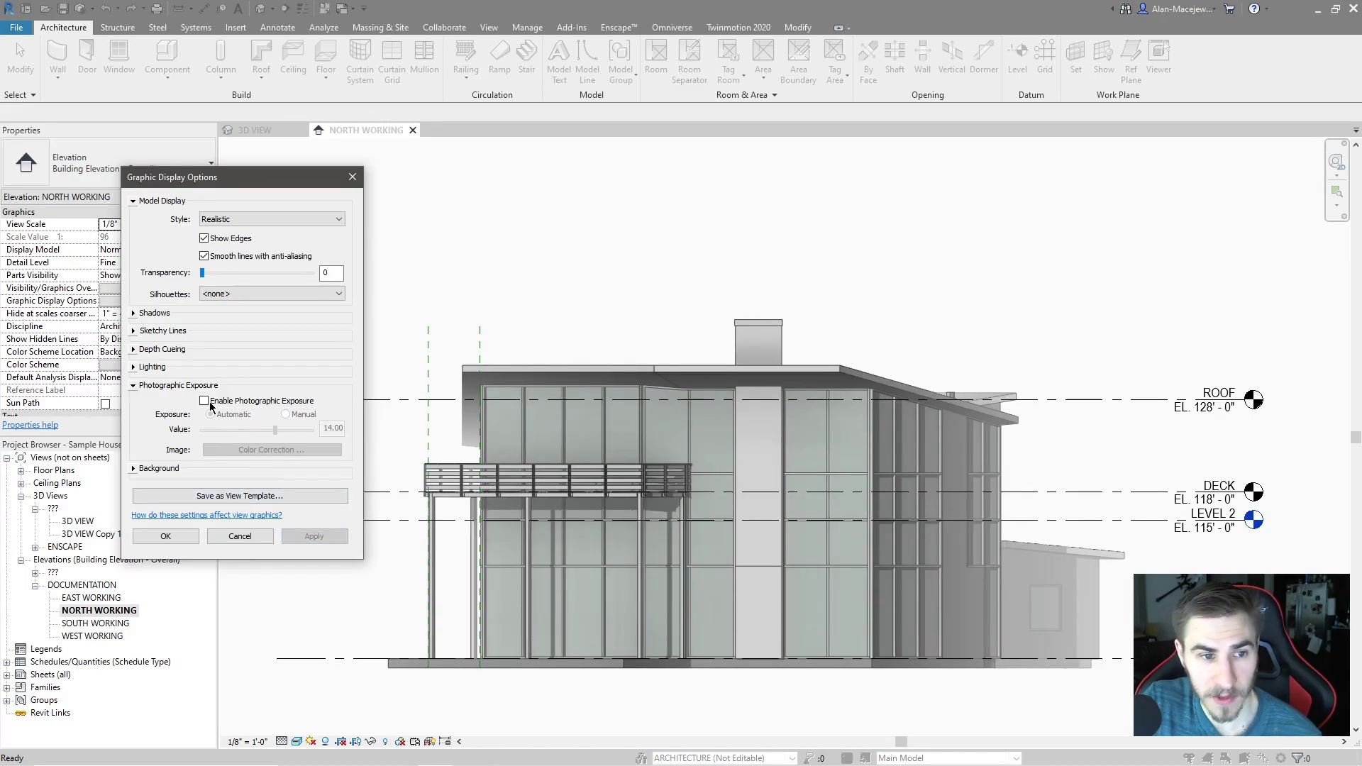
Step: Turn on photographic exposure with a manual exposure value of 15.68
click(204, 401)
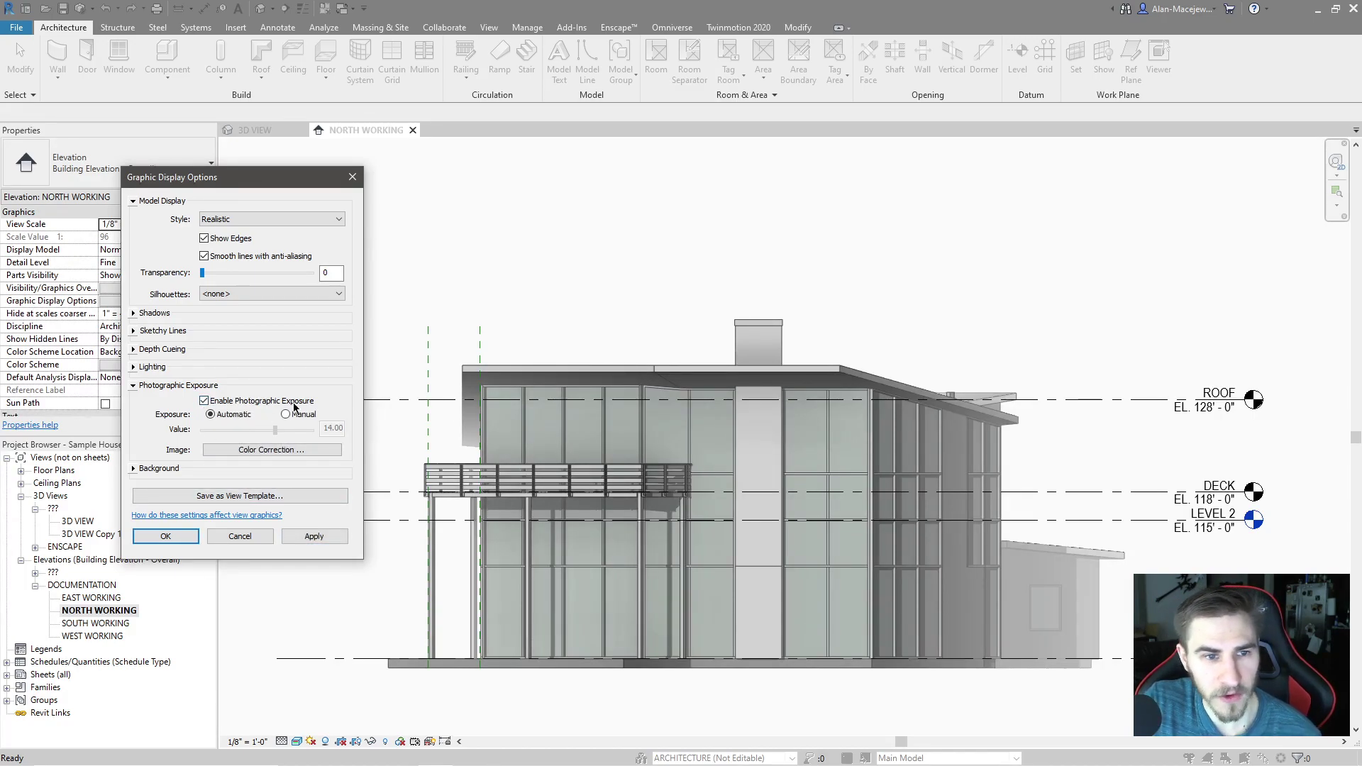
click(317, 537)
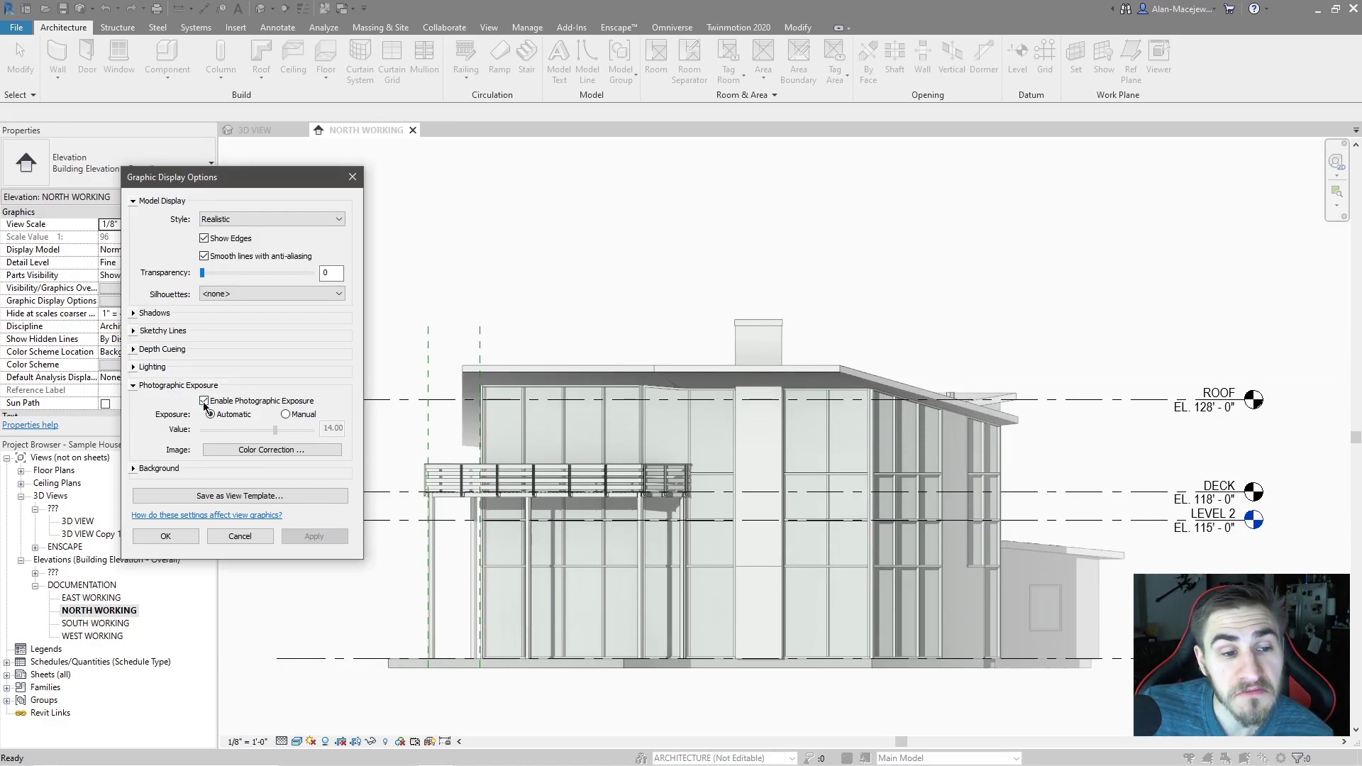
click(291, 414)
mouse_move(275, 430)
mouse_down()
mouse_move(244, 430)
mouse_move(284, 429)
mouse_up()
click(312, 536)
click(314, 536)
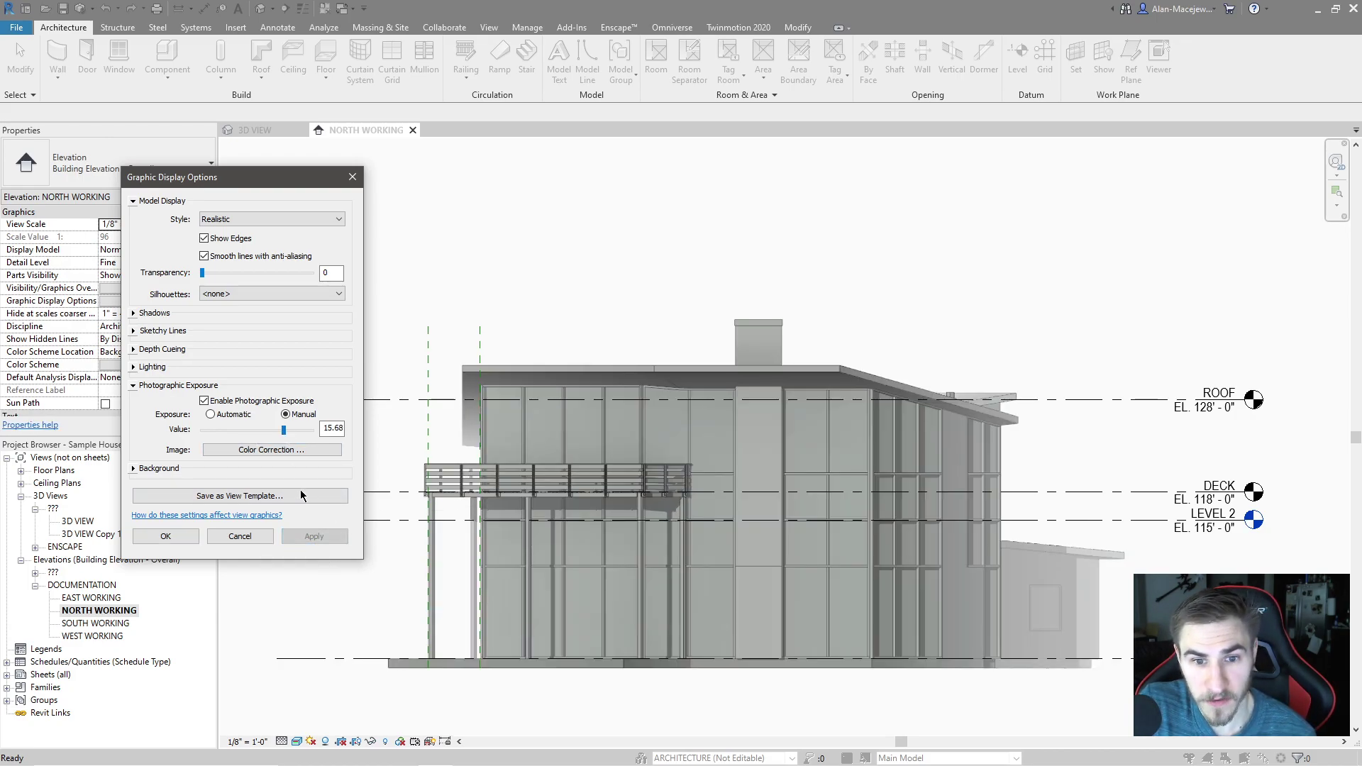
Step: Review colour correction unchanged, then turn photographic exposure off and apply
click(280, 451)
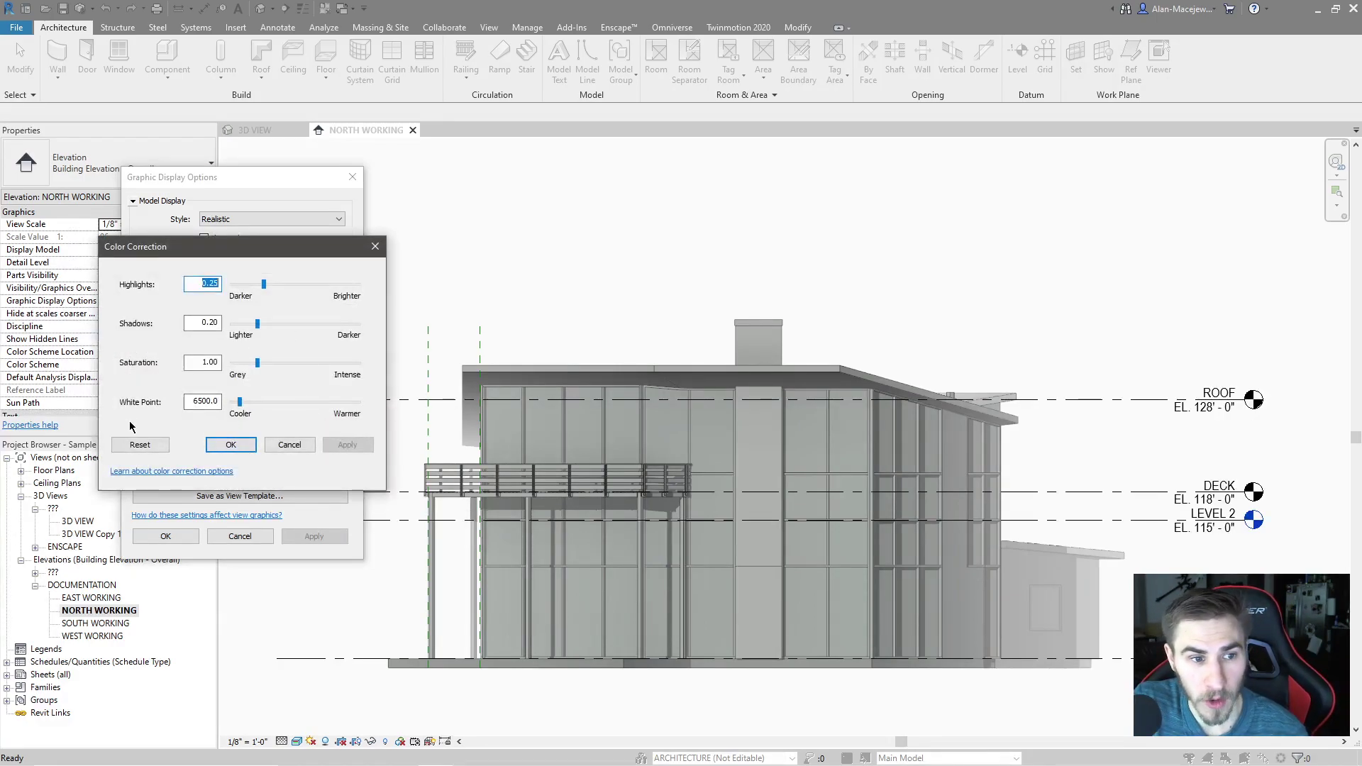
click(289, 444)
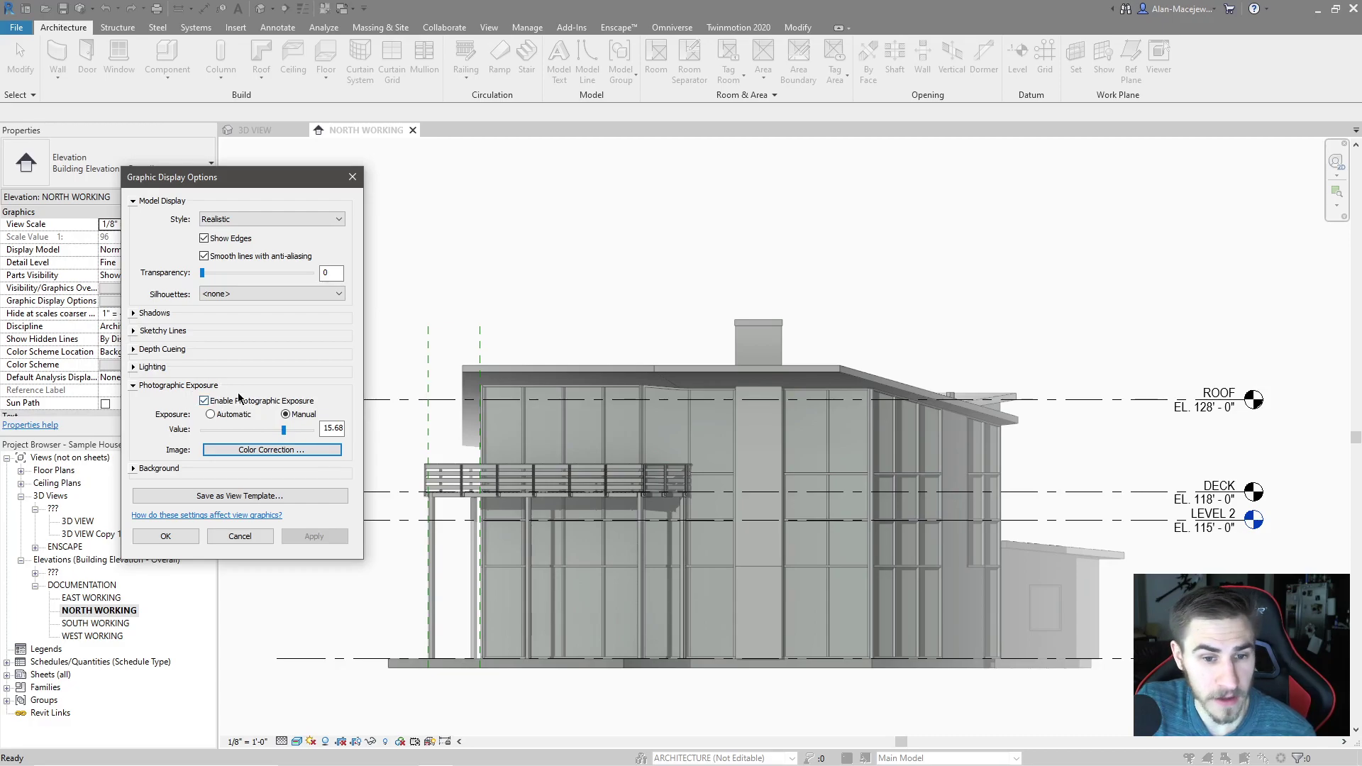
click(203, 401)
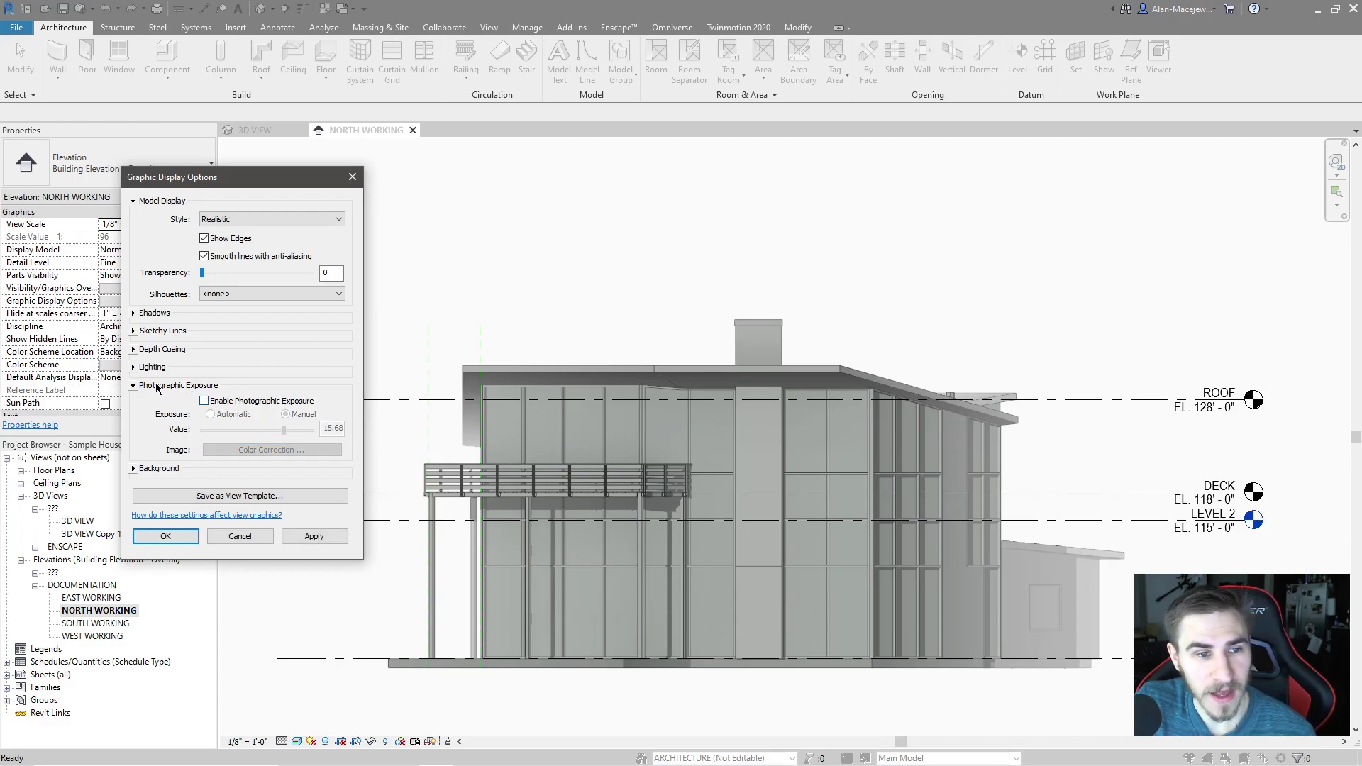
click(326, 534)
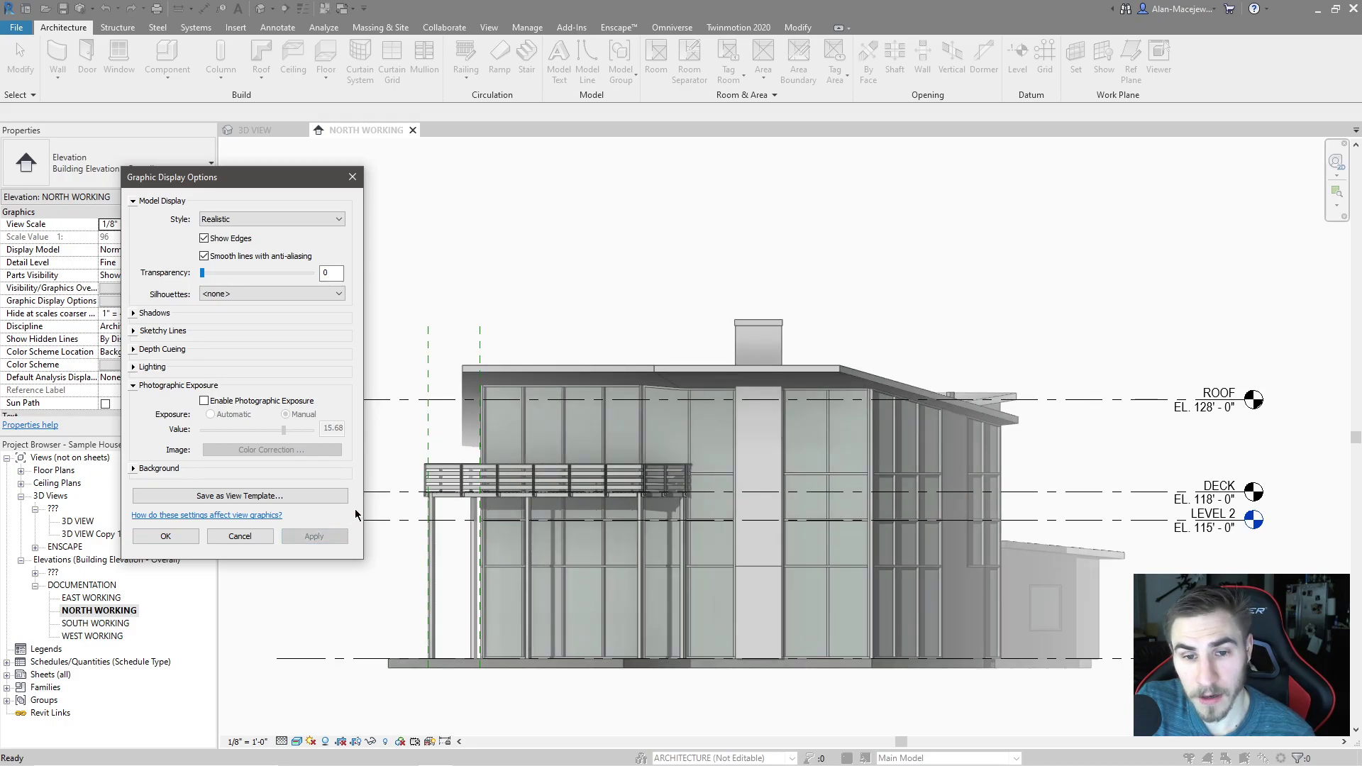
click(134, 385)
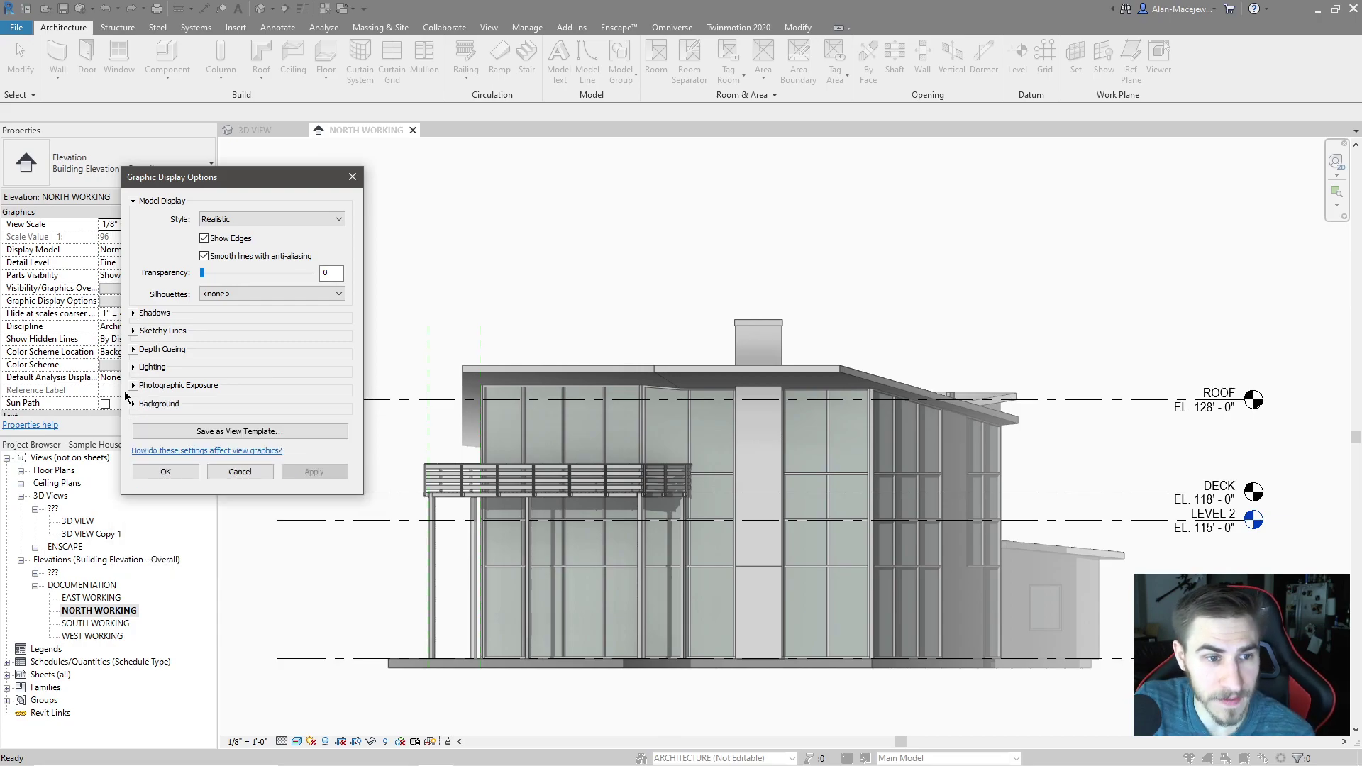
Step: Try an Image background, then apply a Sky background behind the north elevation
click(132, 403)
click(247, 423)
click(235, 465)
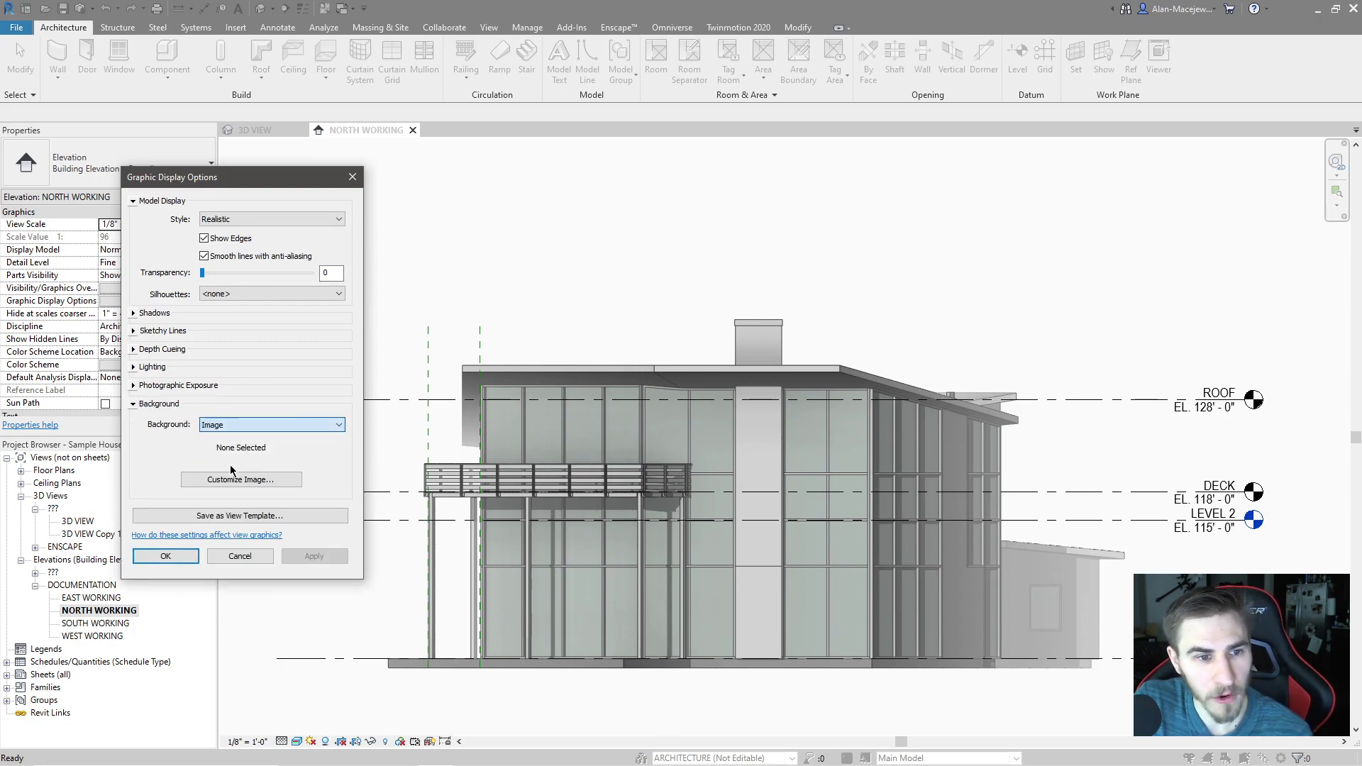
click(258, 425)
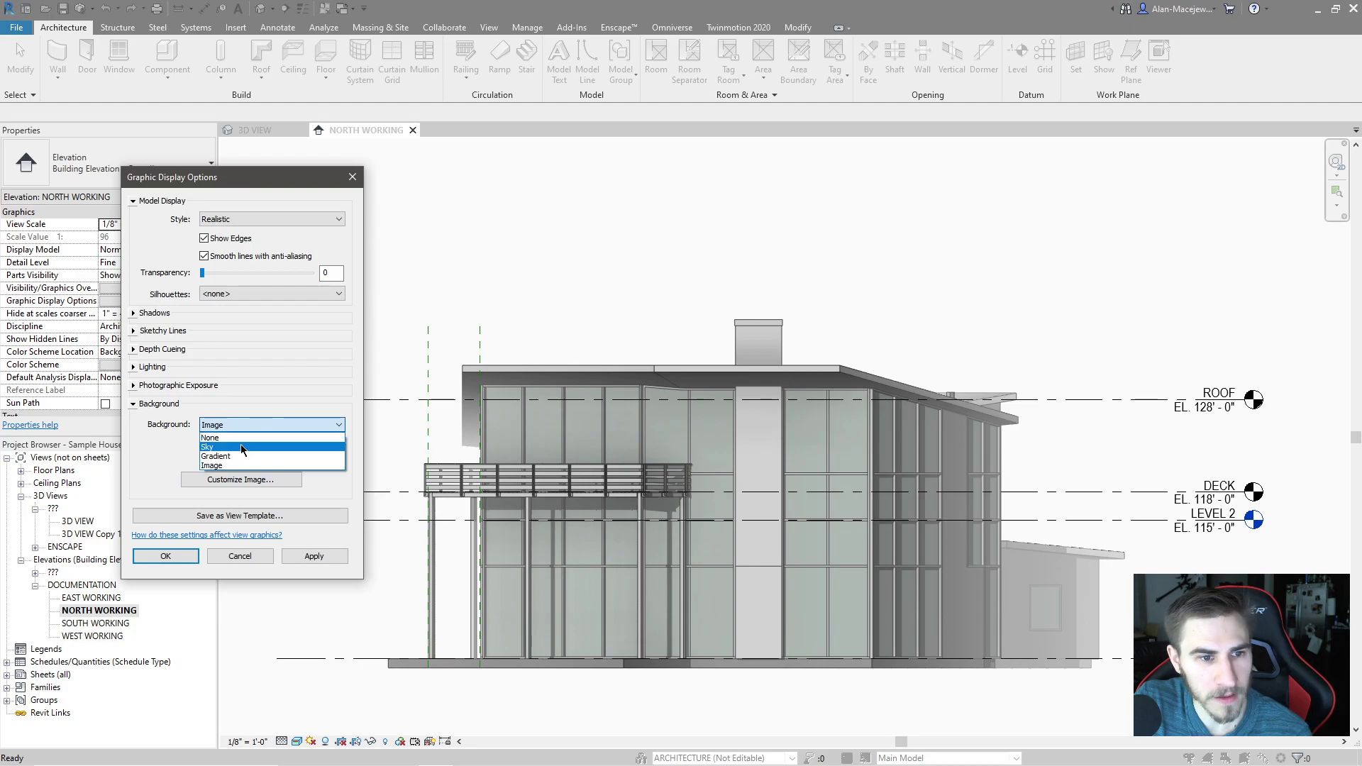
click(234, 446)
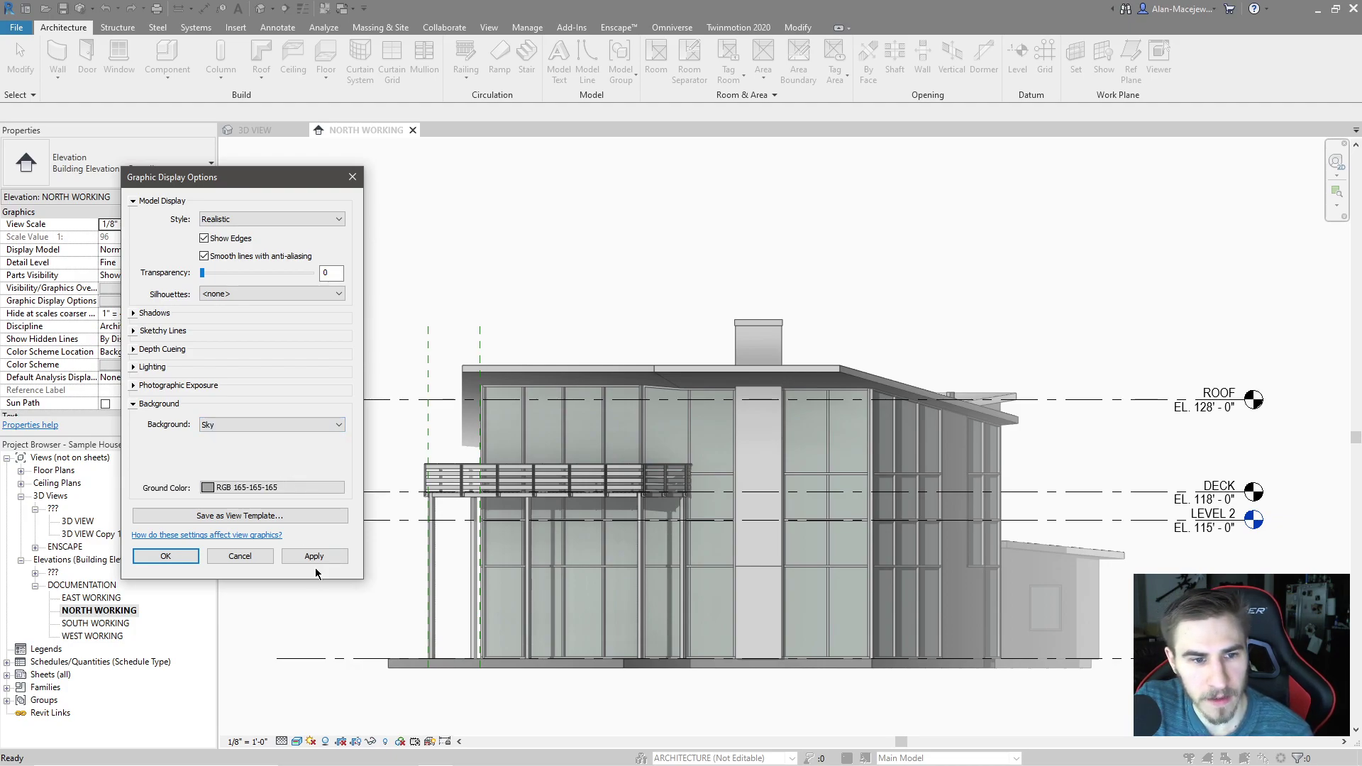
click(314, 560)
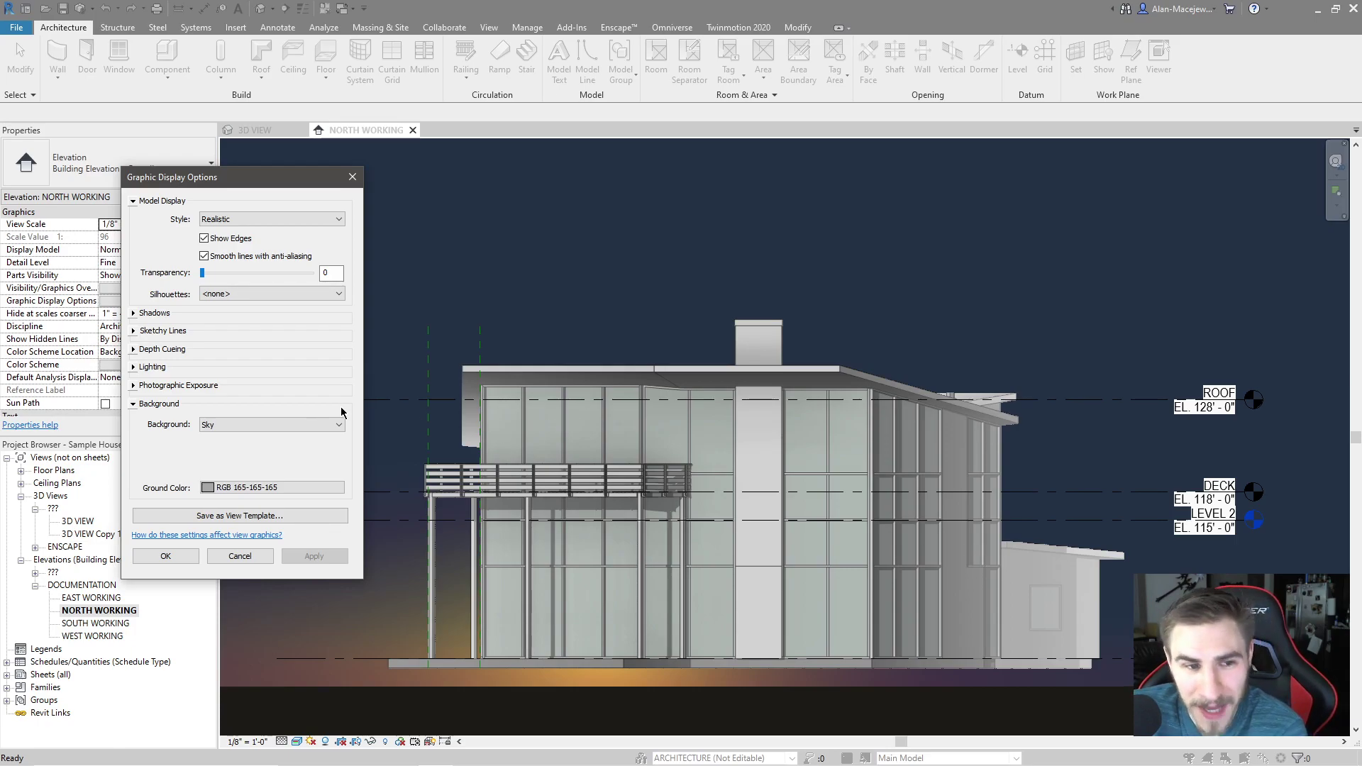
Step: Apply a Gradient background, then set the background to None and apply
click(270, 424)
click(266, 462)
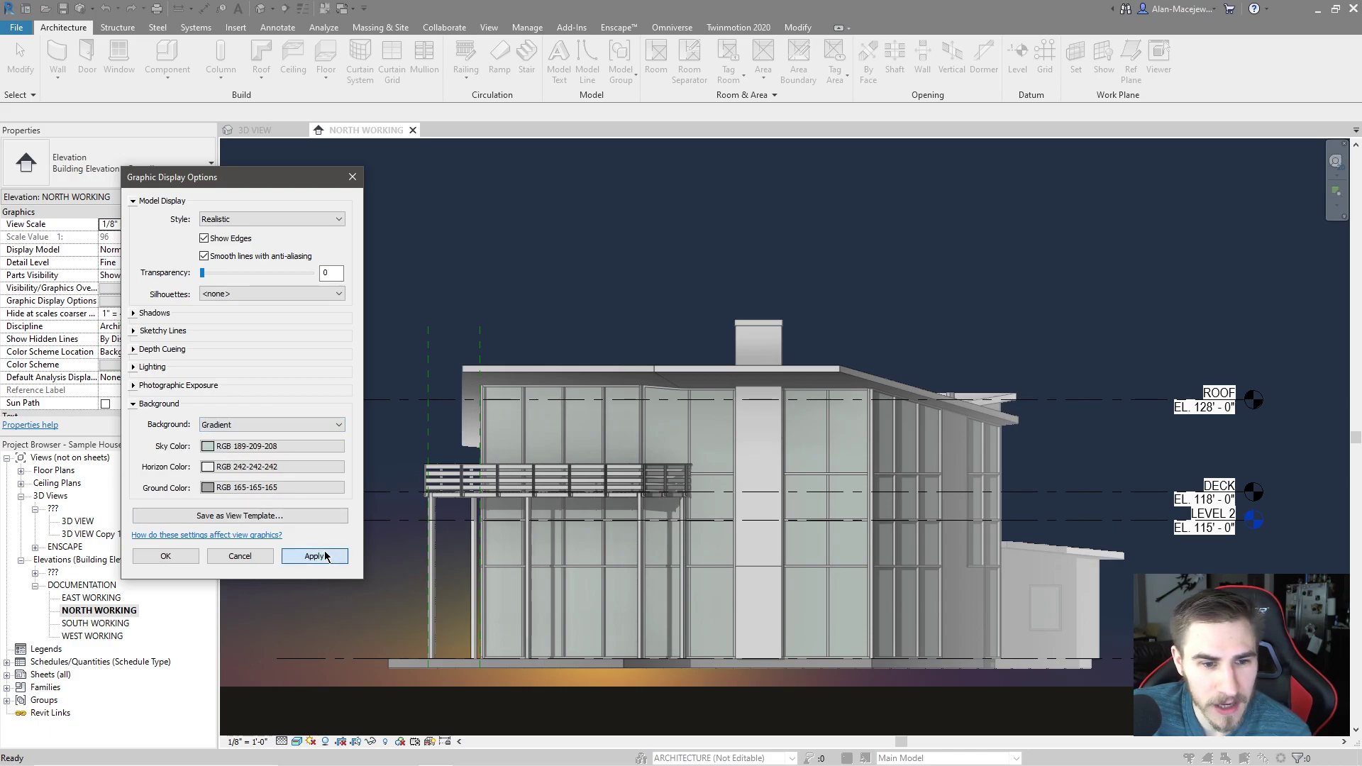
click(314, 556)
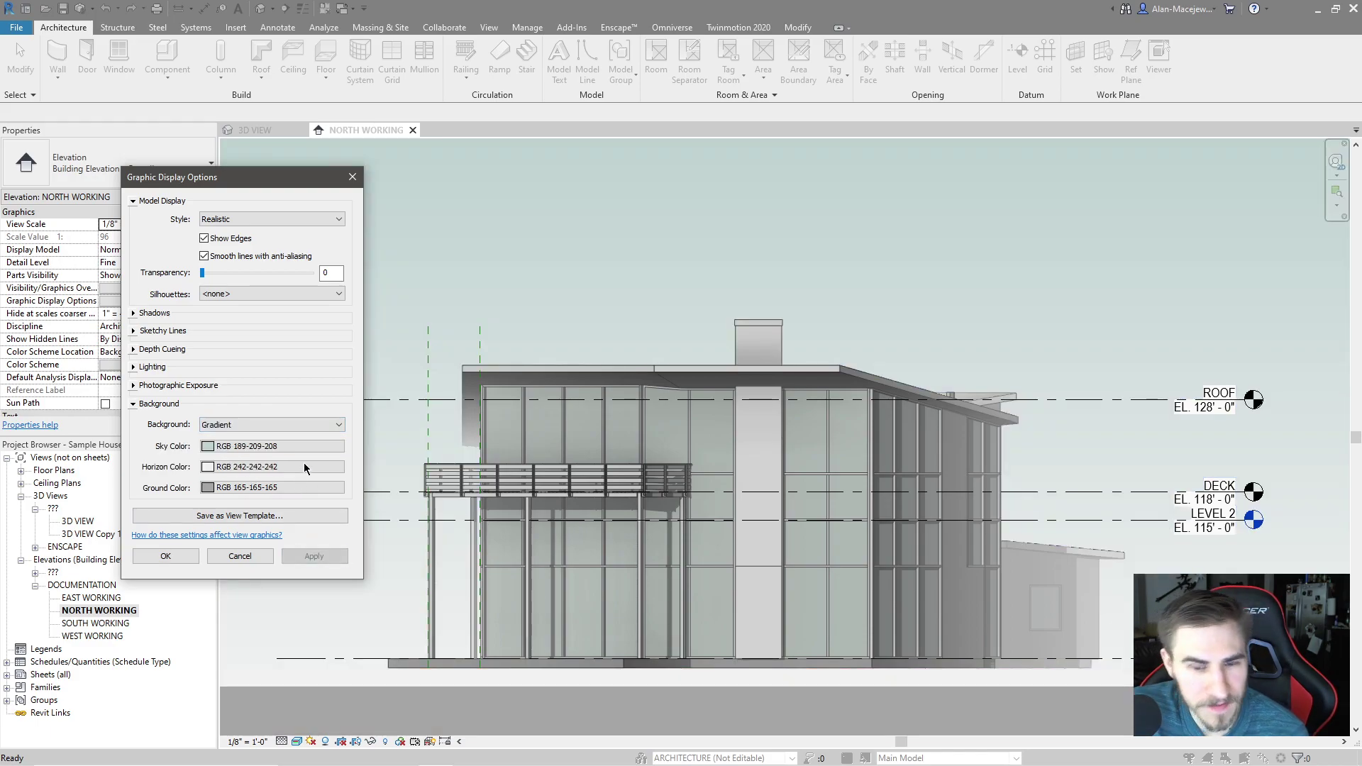
click(249, 423)
click(235, 439)
click(315, 558)
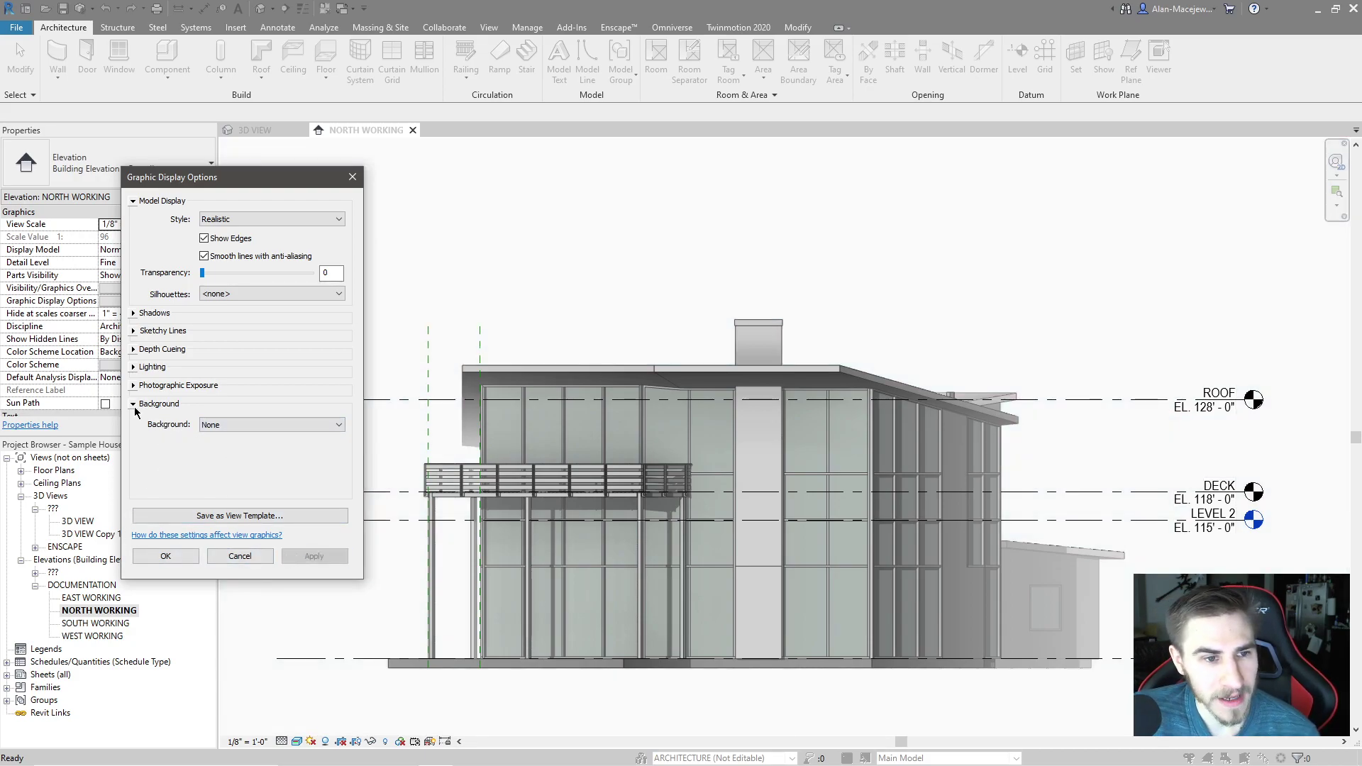
Step: Save the display settings as view template 'Presentation Elevation' and review its settings in View Templates
click(243, 514)
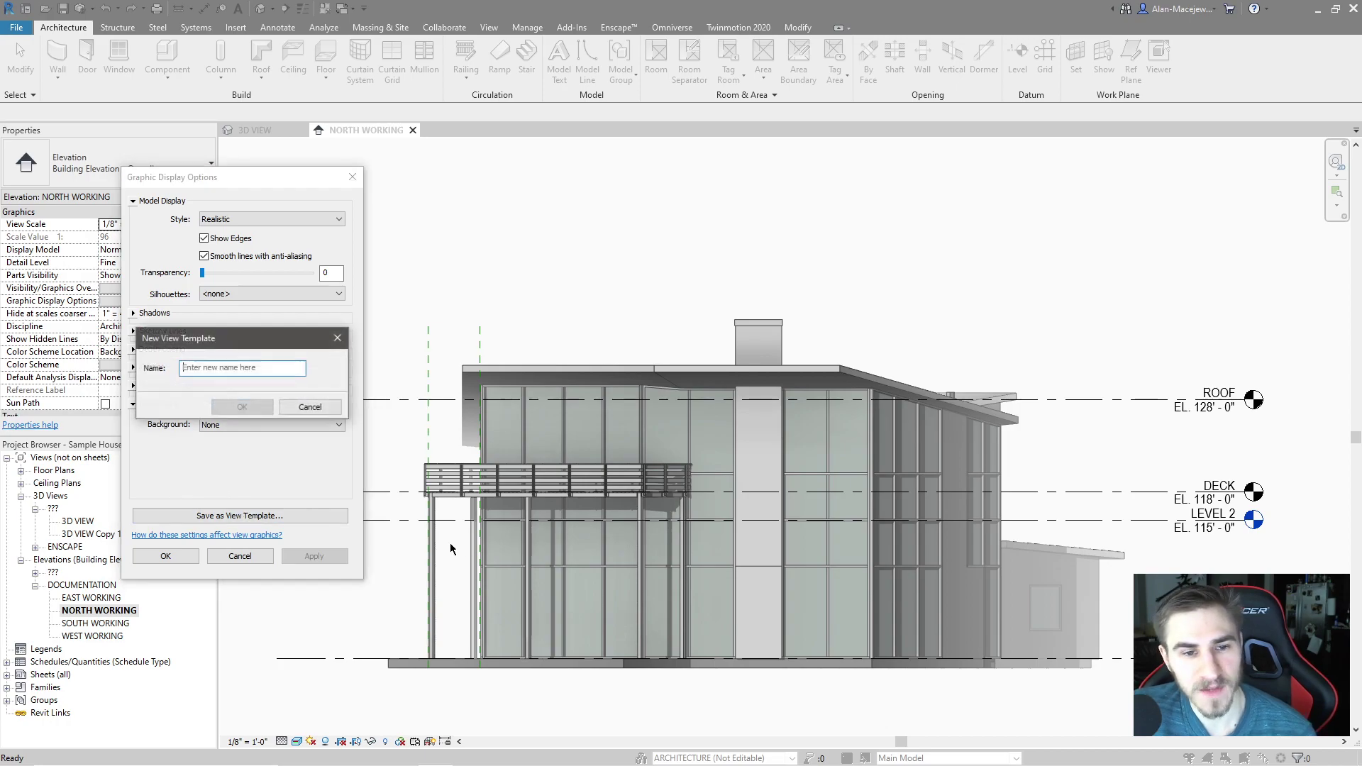
text(Presentation Elevation)
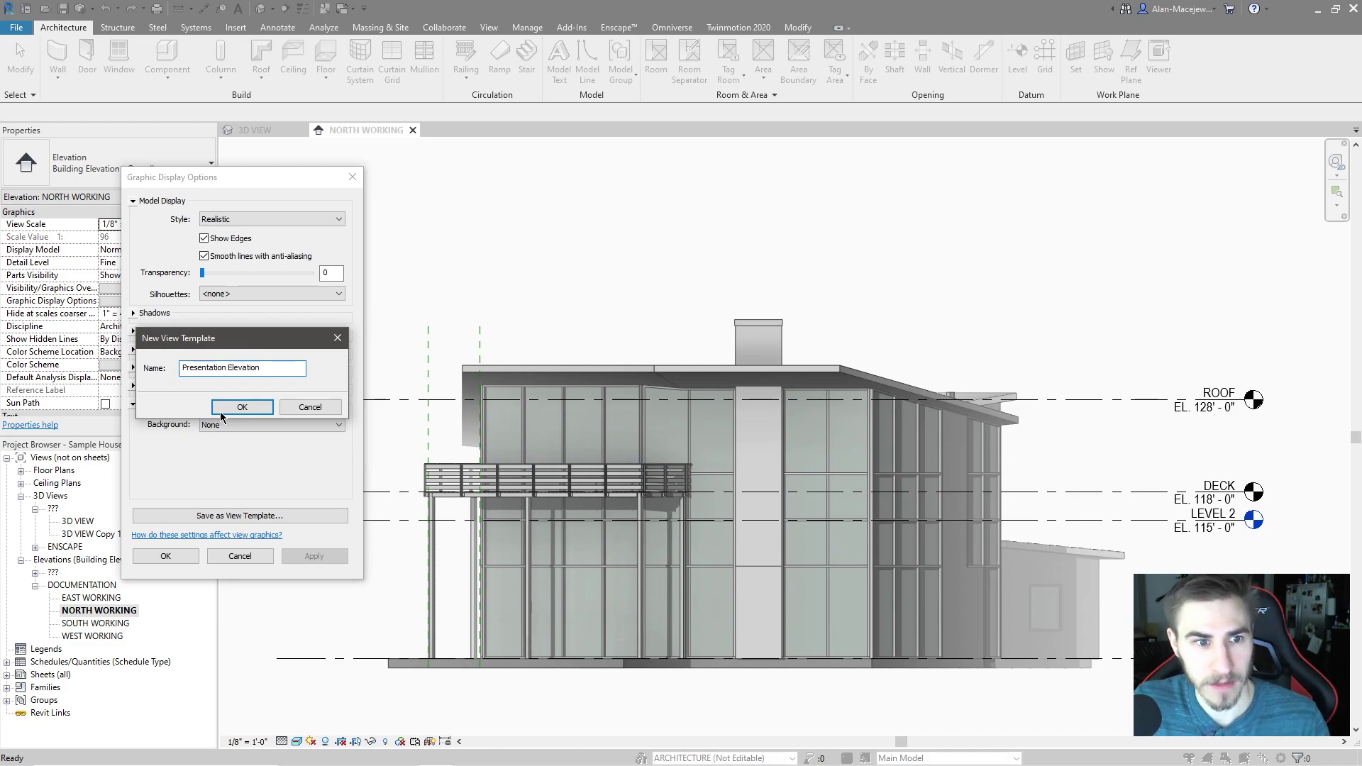
click(221, 410)
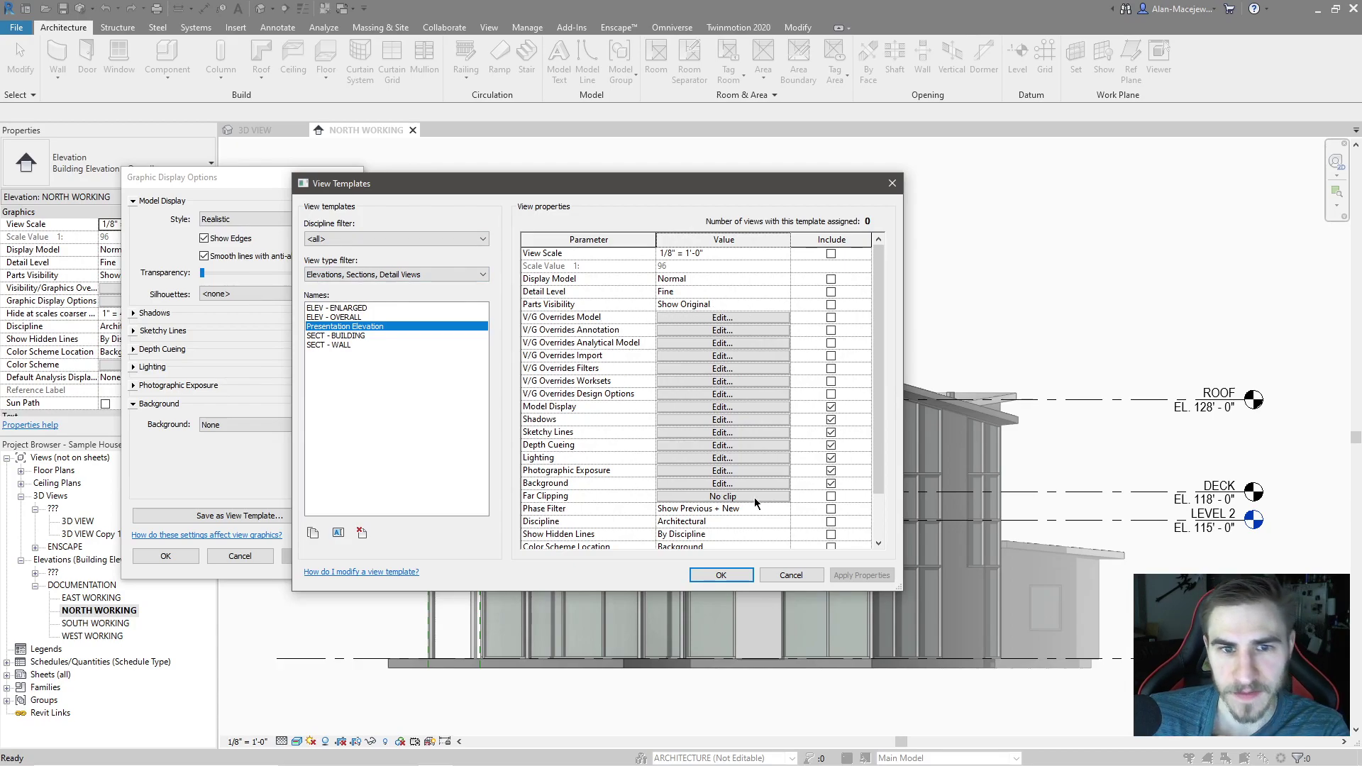
drag(635, 185, 818, 181)
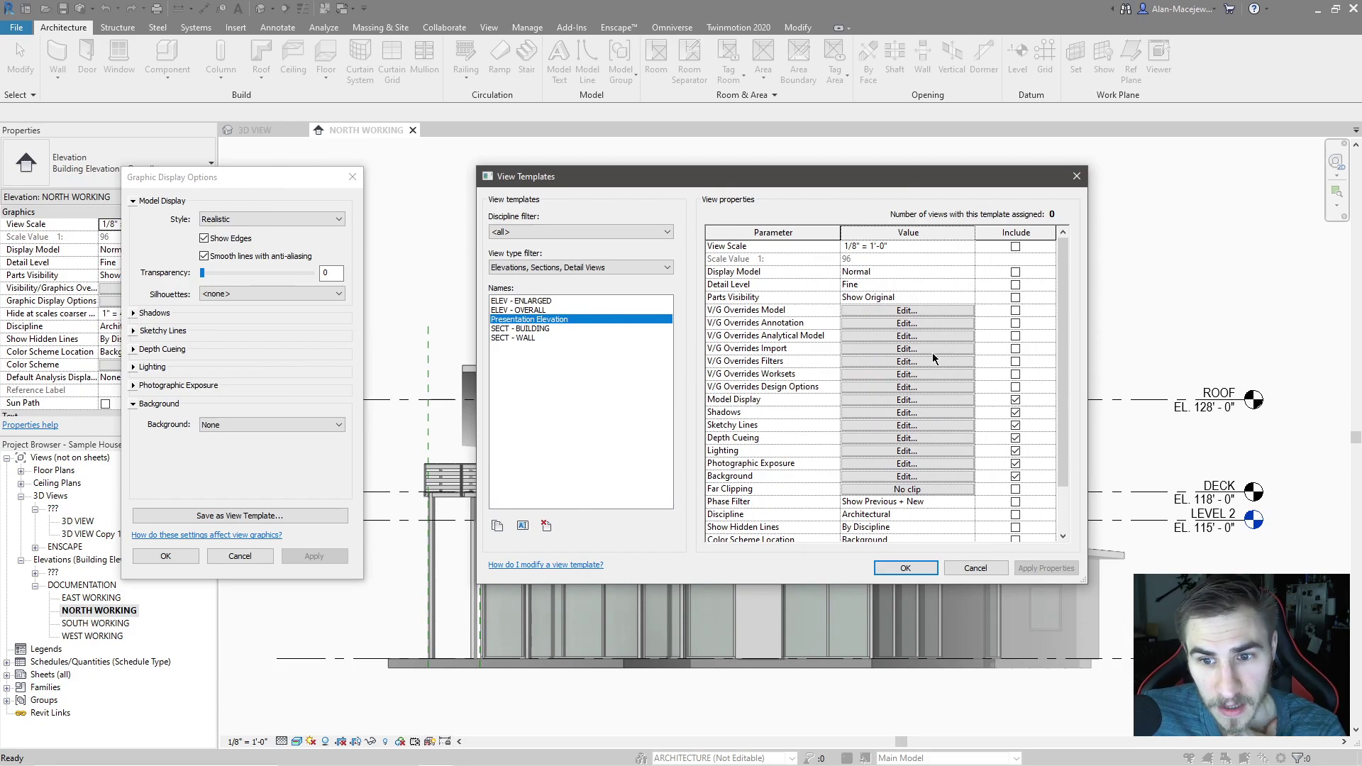
scroll(855, 352, down, 3)
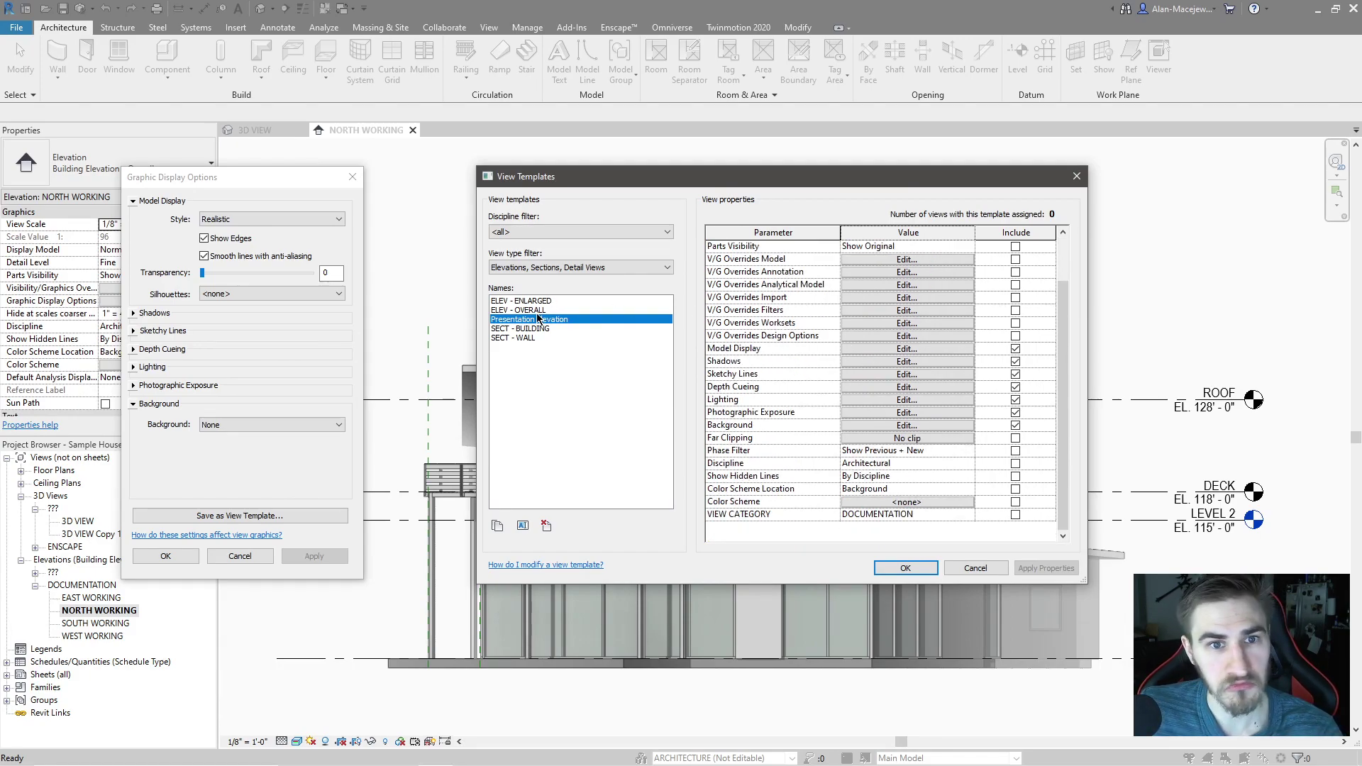
scroll(793, 379, up, 3)
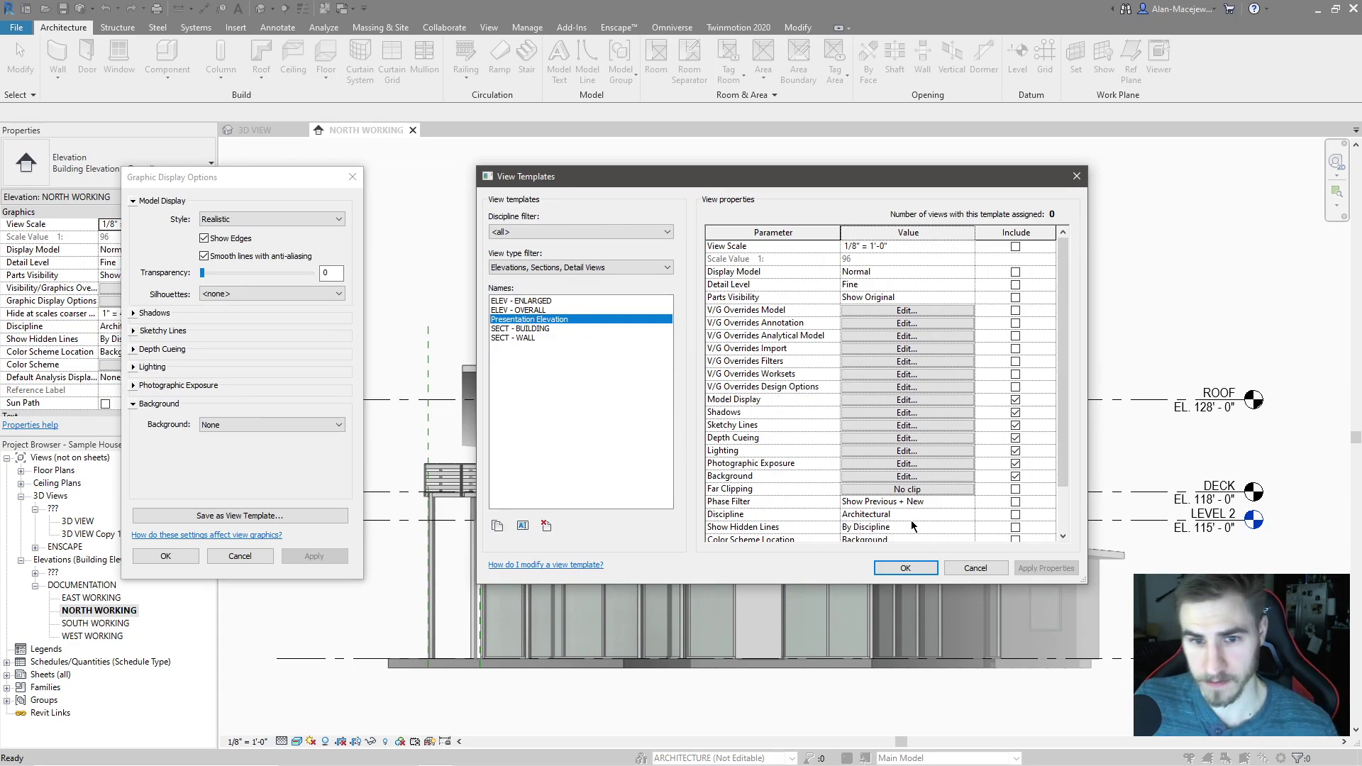
Step: Close View Templates and Graphic Display Options, then cancel Create Template from Current View
click(906, 567)
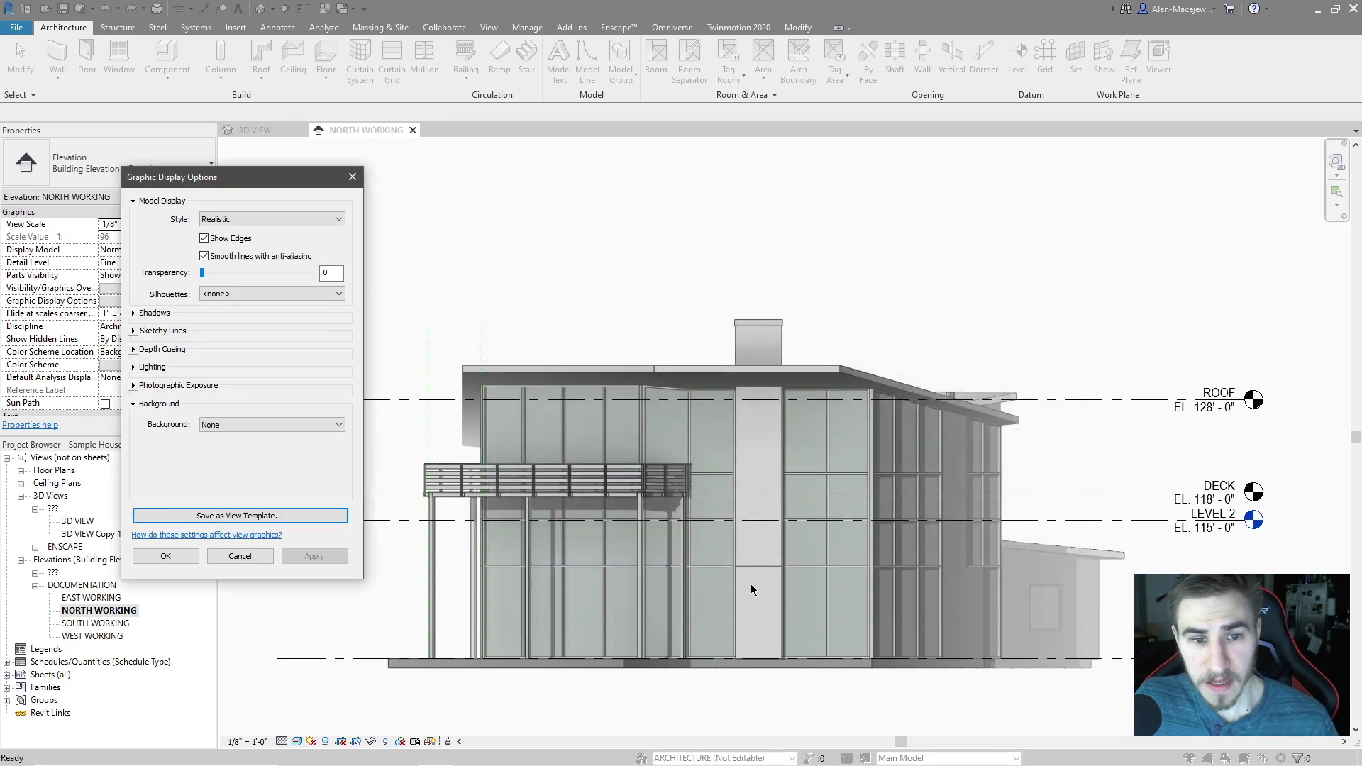
click(169, 556)
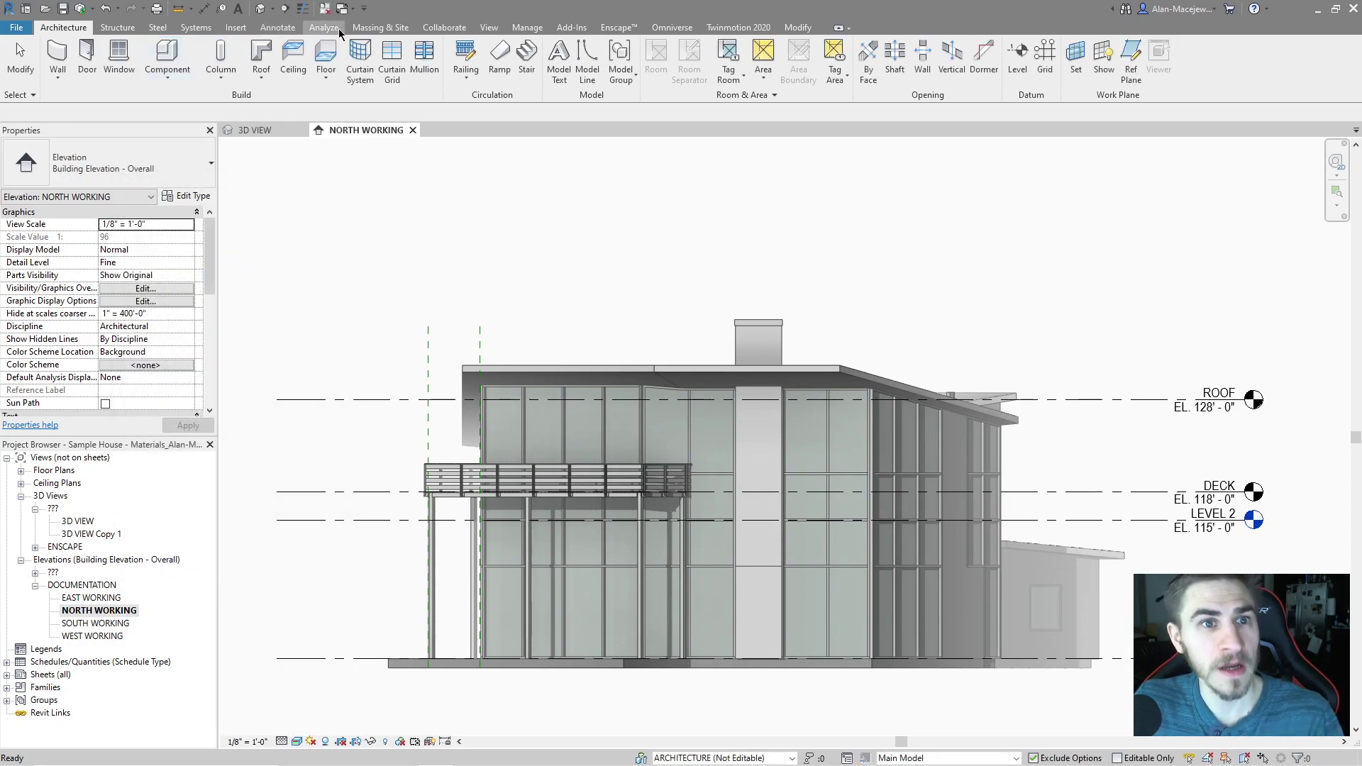
click(528, 29)
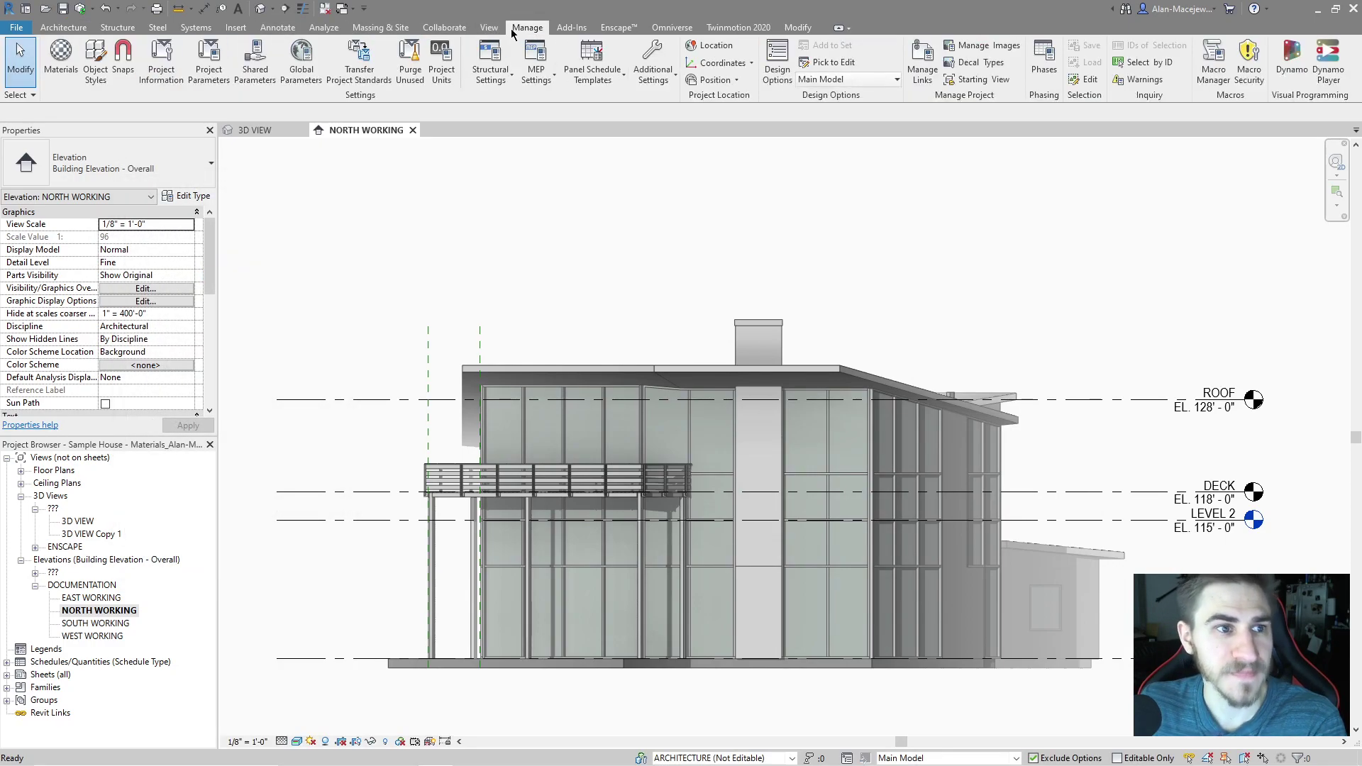
click(488, 27)
click(86, 83)
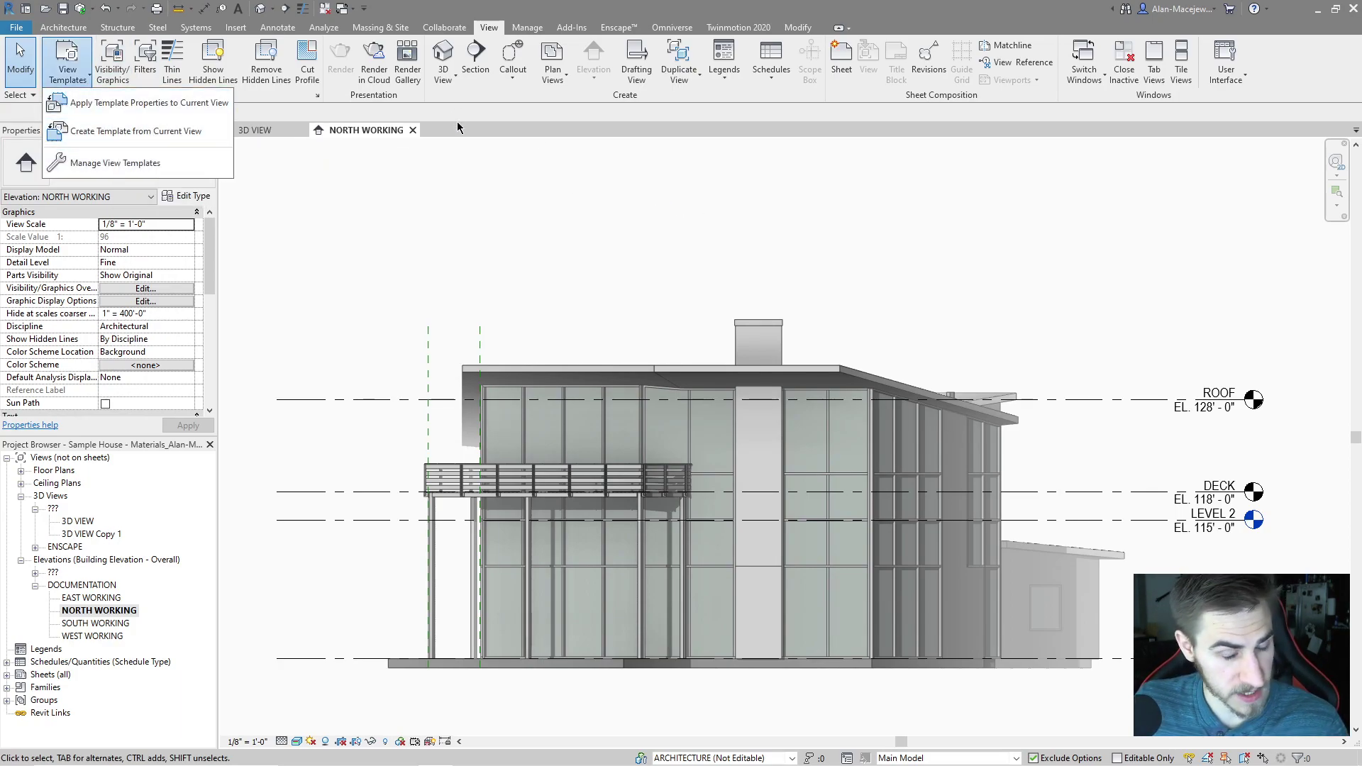
click(128, 131)
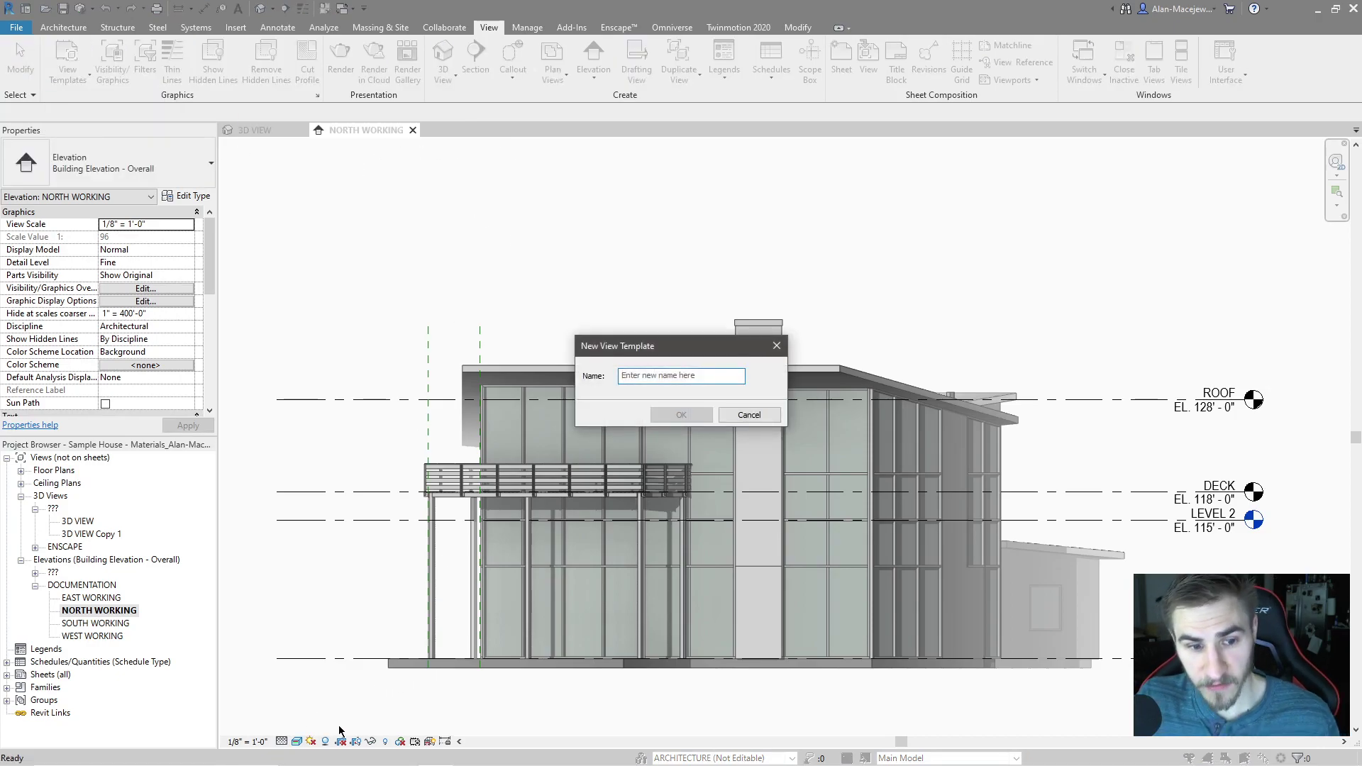
click(749, 415)
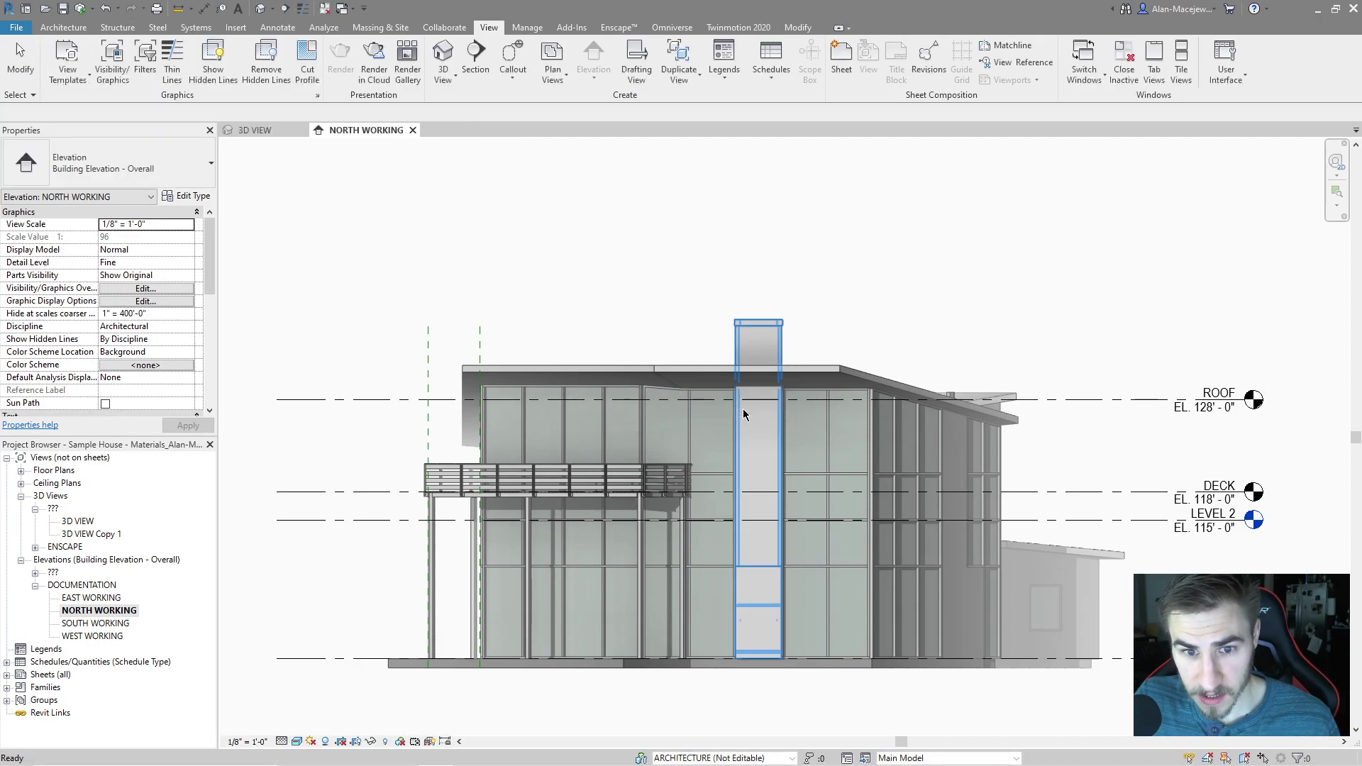
Step: Show the Visual Style menu on the view control bar for the north elevation
click(297, 741)
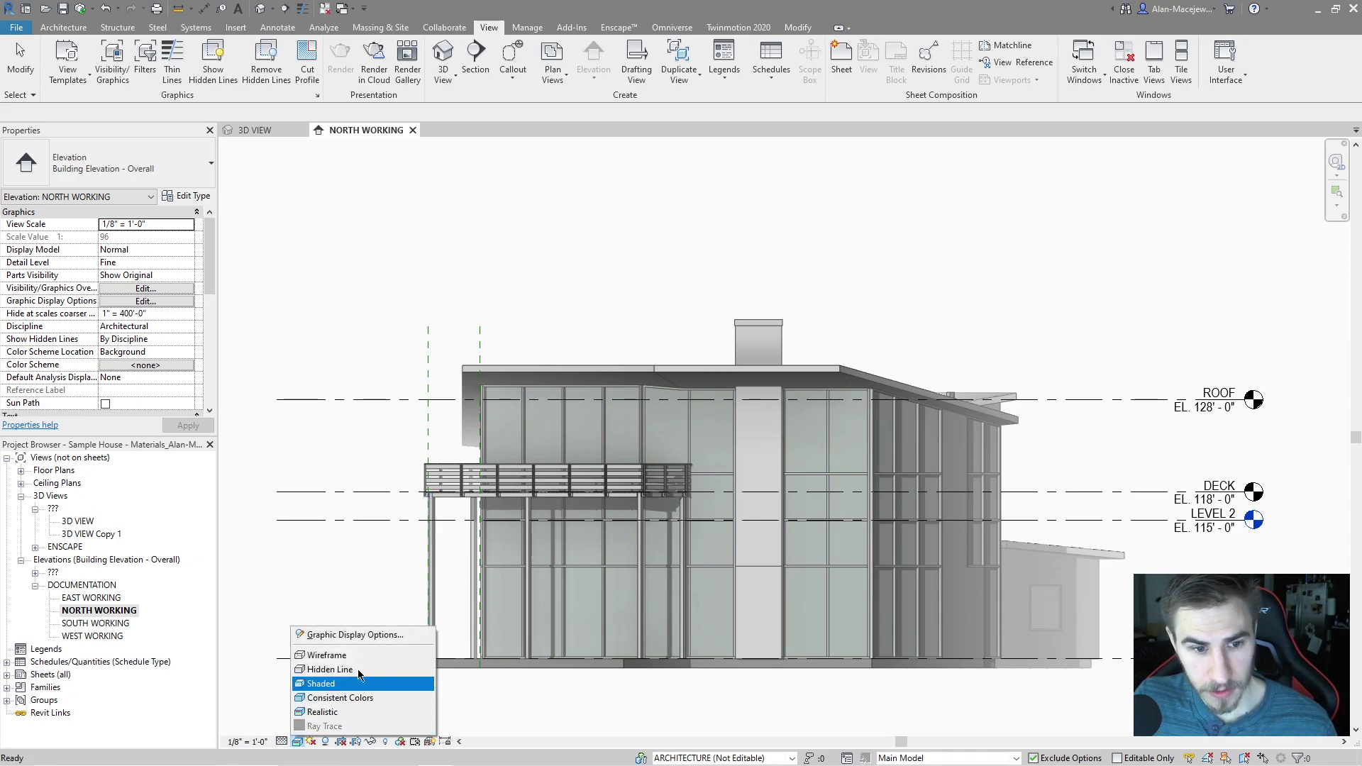
click(319, 258)
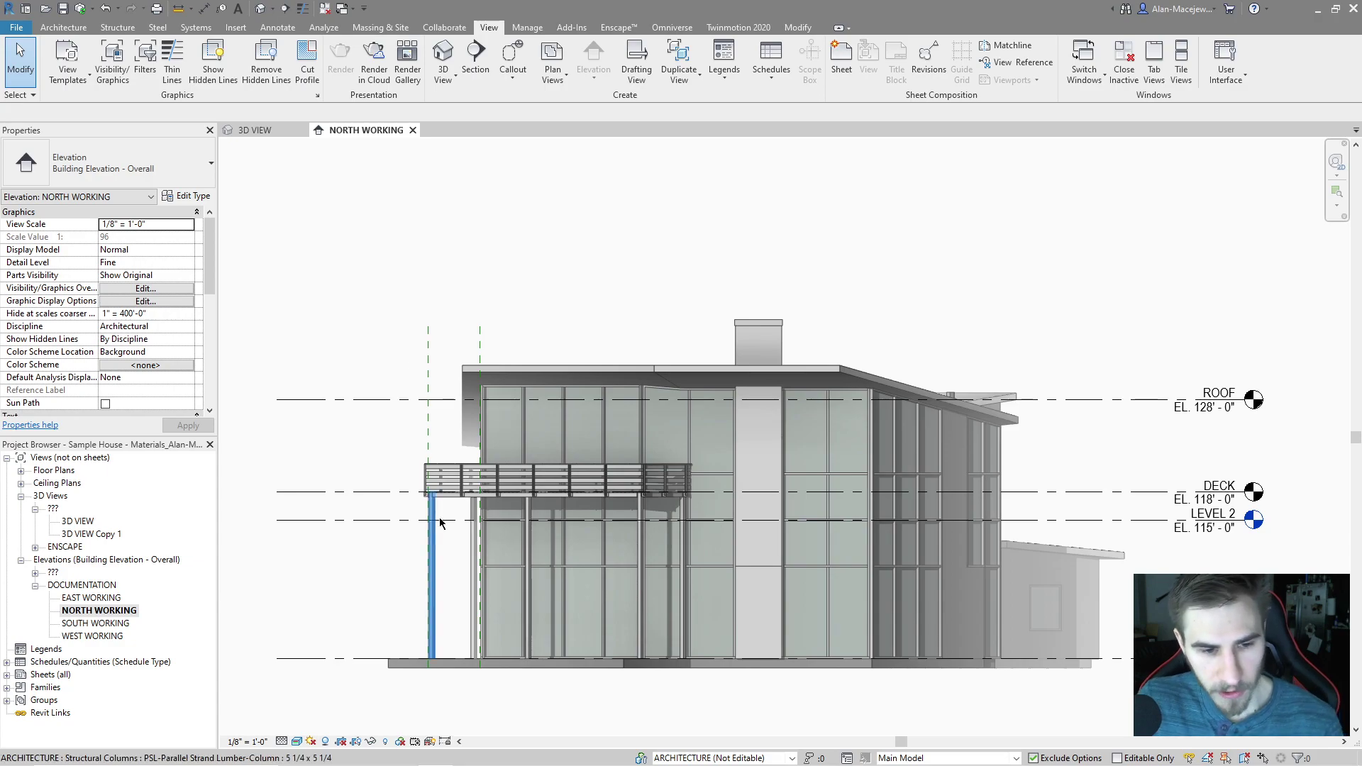
click(296, 741)
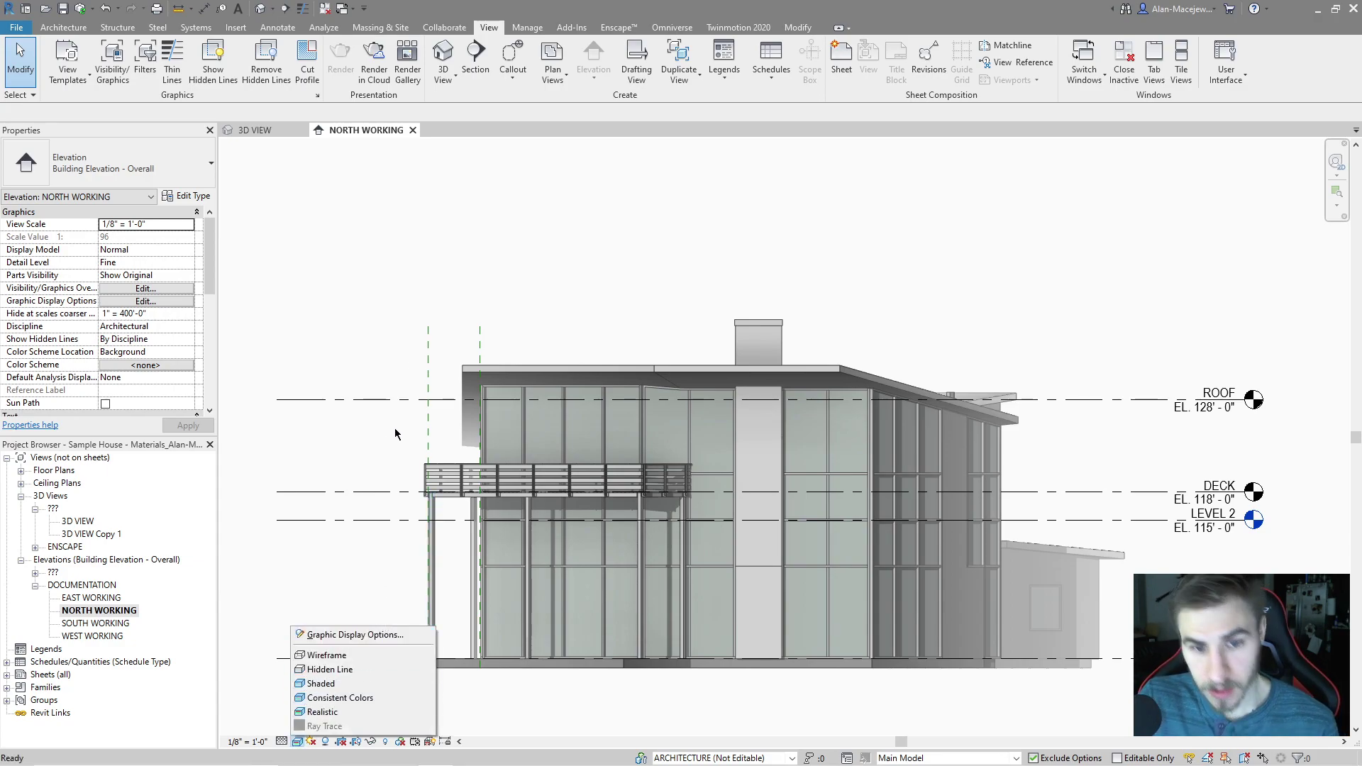